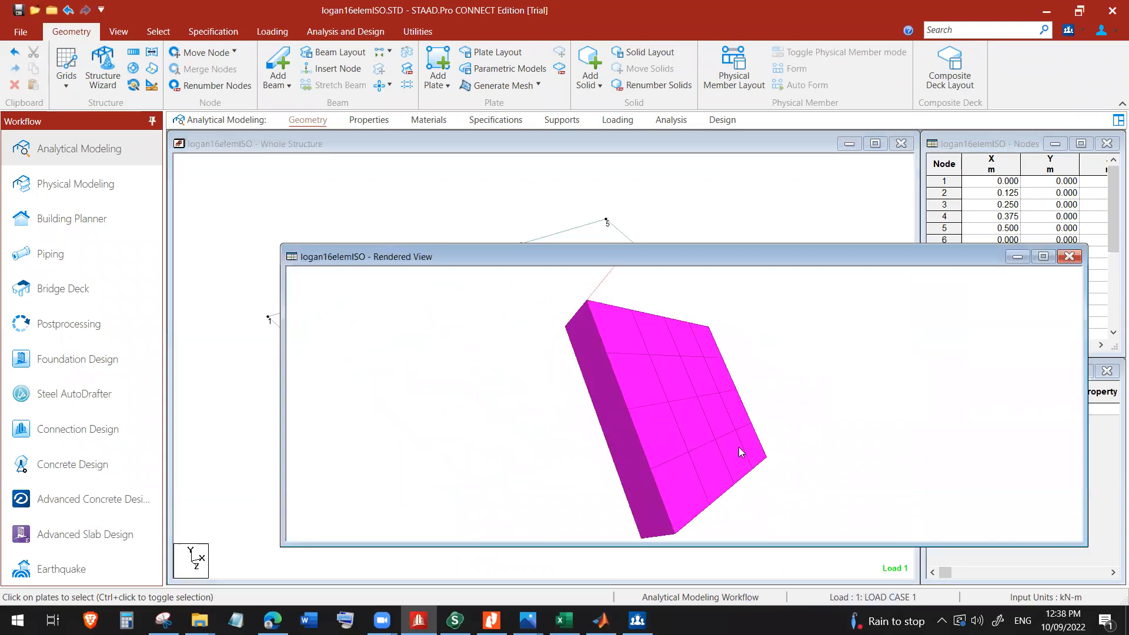
Close the rendered view of the plate and highlight node 5 in the nodes table.
click(1069, 257)
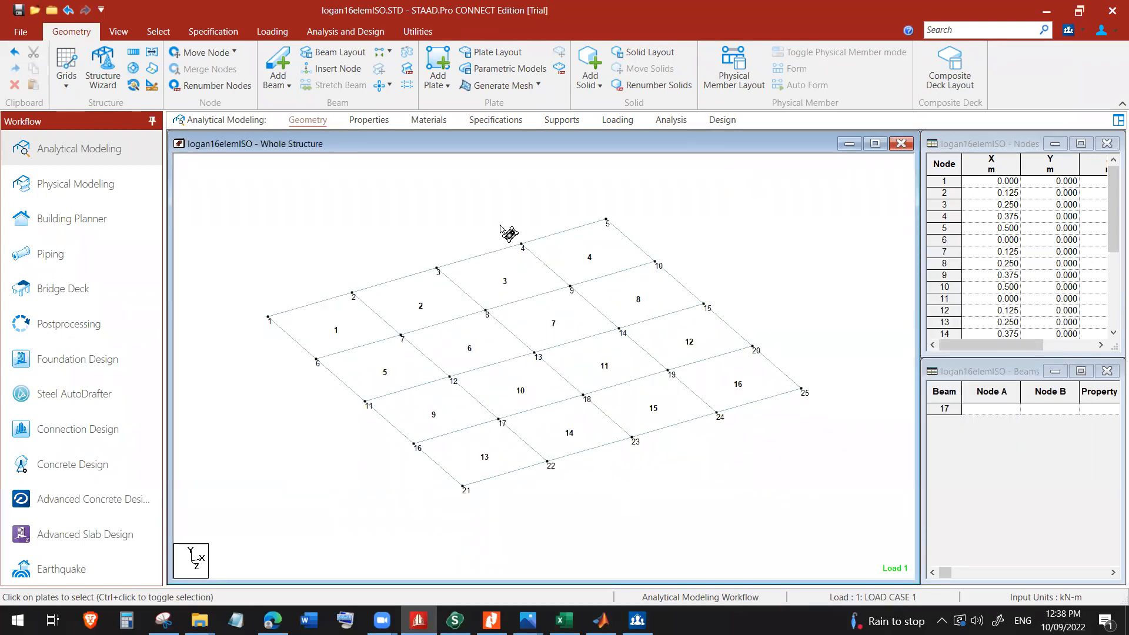
scroll(1003, 275, down, 1)
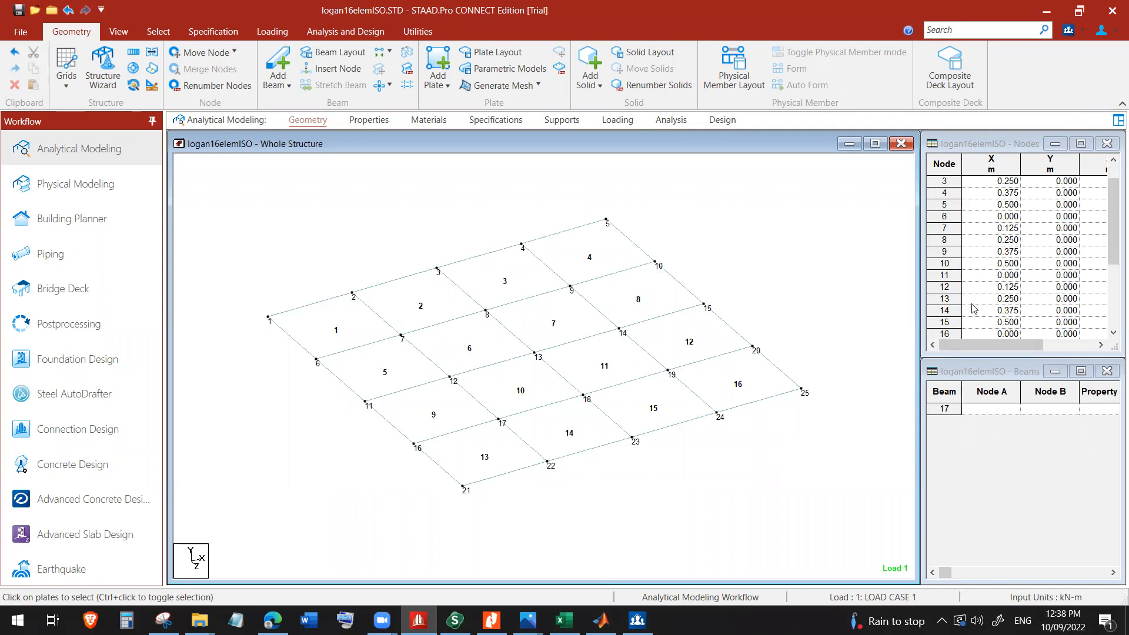
click(957, 204)
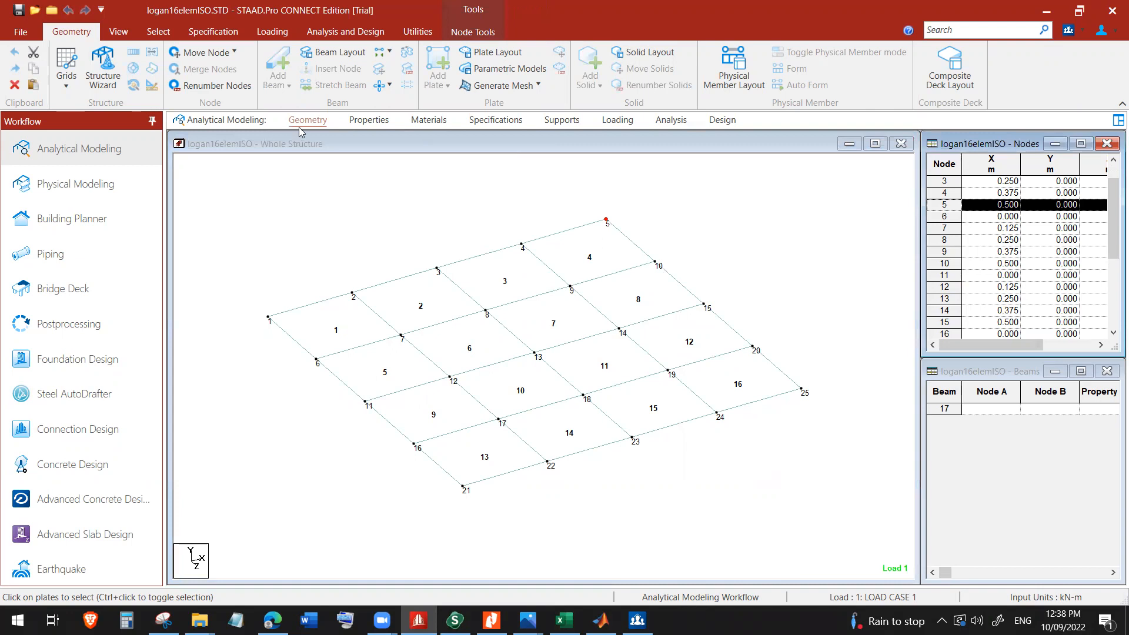
Inspect the nodal thicknesses and material of the concrete plate section in the model's properties, and close its definition unchanged.
click(371, 121)
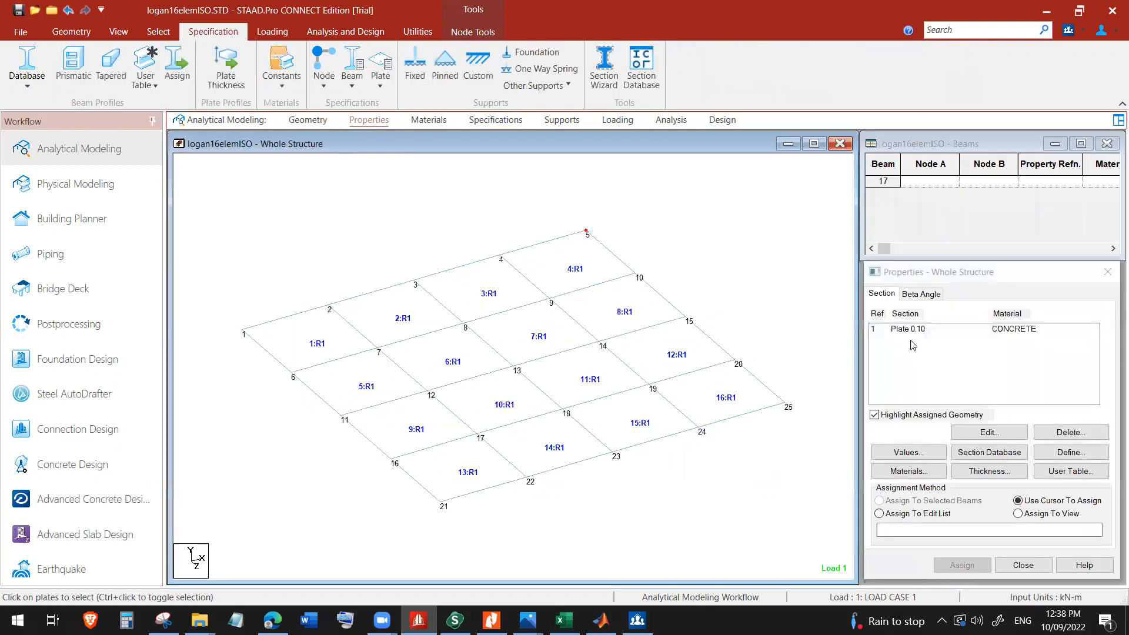
click(920, 333)
double_click(920, 330)
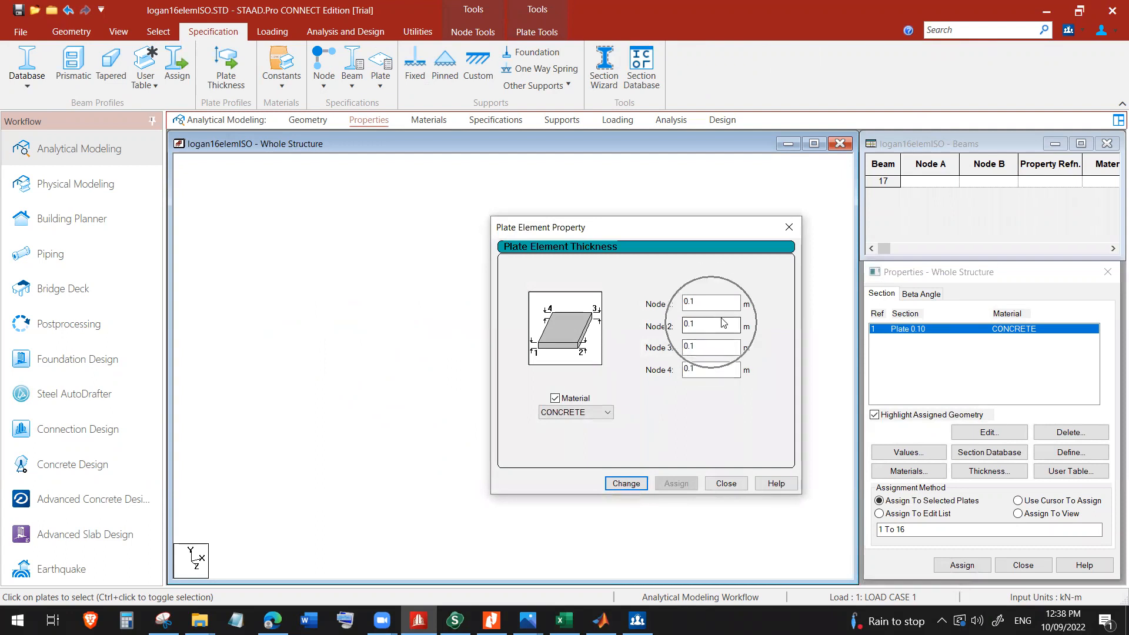
click(783, 231)
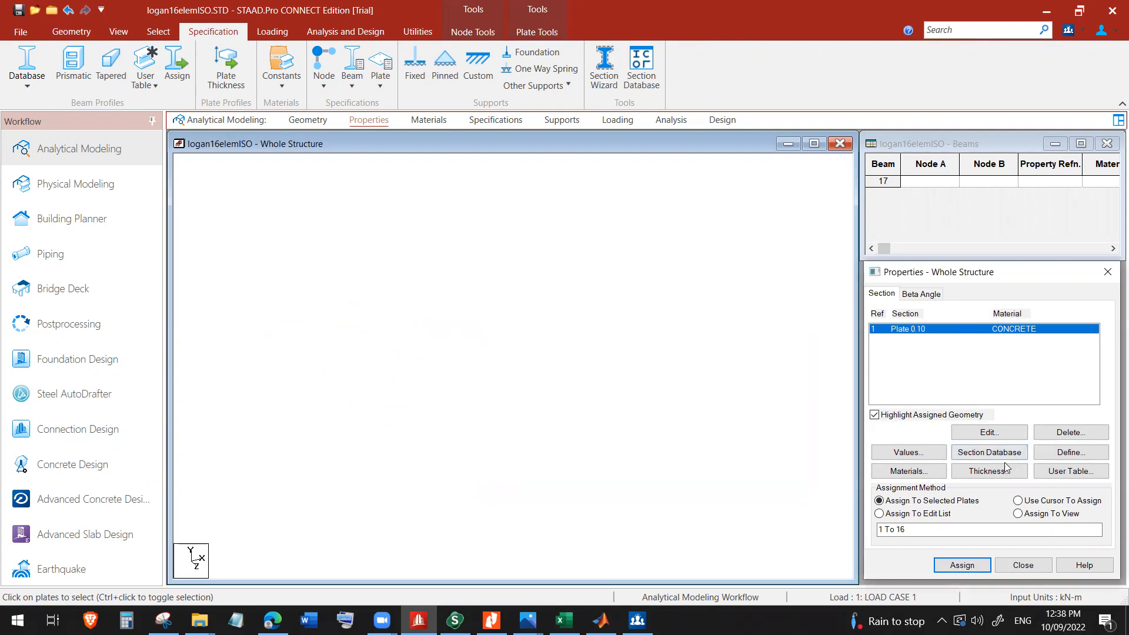
Show the materials table and highlight the CONCRETE row to check its elastic modulus and Poisson's ratio.
click(918, 473)
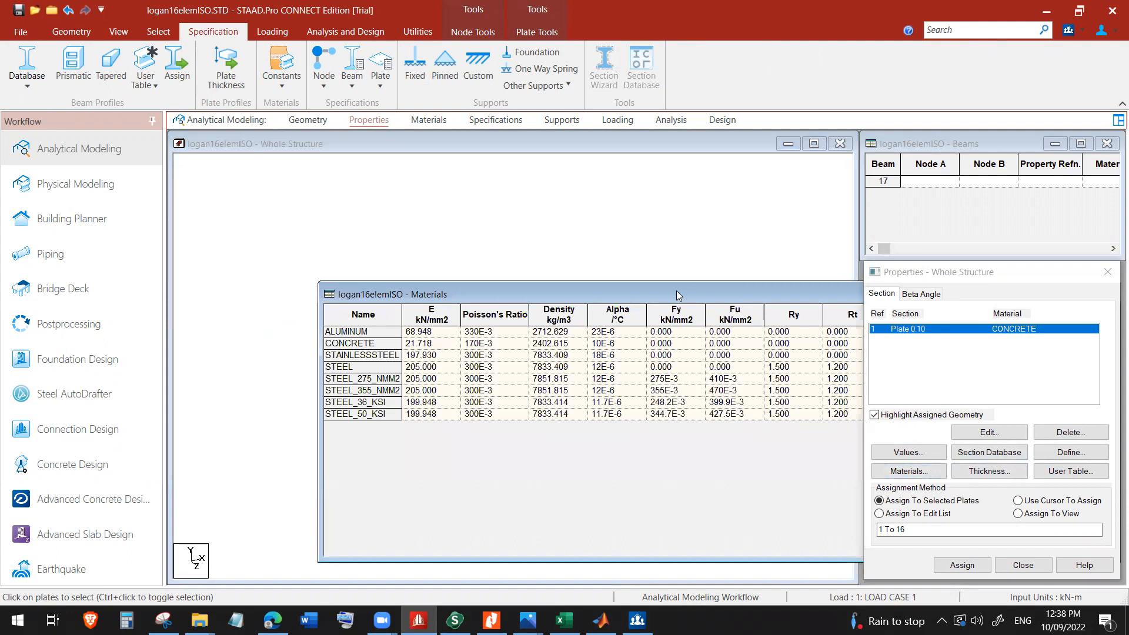
drag(677, 294, 583, 214)
click(284, 263)
click(392, 265)
click(392, 267)
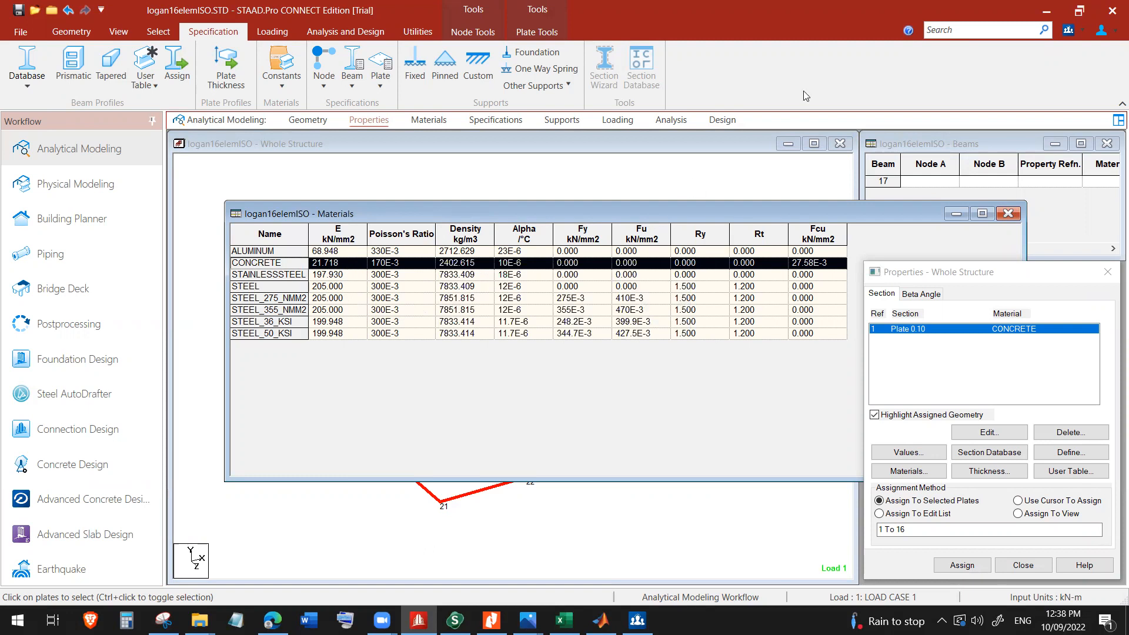
Handwrite the plate data μ = 0.17, E = 21.7 GPa and thk = 100 as an on-screen annotation.
mouse_move(987, 99)
mouse_down()
mouse_move(1017, 72)
mouse_move(1023, 83)
mouse_up()
drag(1030, 77, 1041, 81)
mouse_move(1053, 83)
mouse_down()
mouse_move(1065, 70)
mouse_move(1056, 86)
mouse_move(1081, 88)
mouse_move(1023, 111)
mouse_move(1042, 100)
mouse_up()
click(1069, 84)
drag(1032, 106, 1057, 111)
mouse_move(1061, 98)
mouse_down()
mouse_move(1061, 112)
mouse_move(1104, 112)
mouse_move(1116, 98)
mouse_move(1123, 110)
mouse_up()
mouse_move(1011, 130)
mouse_down()
mouse_move(1010, 146)
mouse_move(1018, 136)
mouse_up()
drag(1019, 128, 1026, 145)
mouse_move(1034, 119)
mouse_down()
mouse_move(1031, 145)
mouse_move(1041, 143)
mouse_up()
mouse_move(1041, 134)
mouse_down()
mouse_move(1063, 142)
mouse_move(1080, 131)
mouse_up()
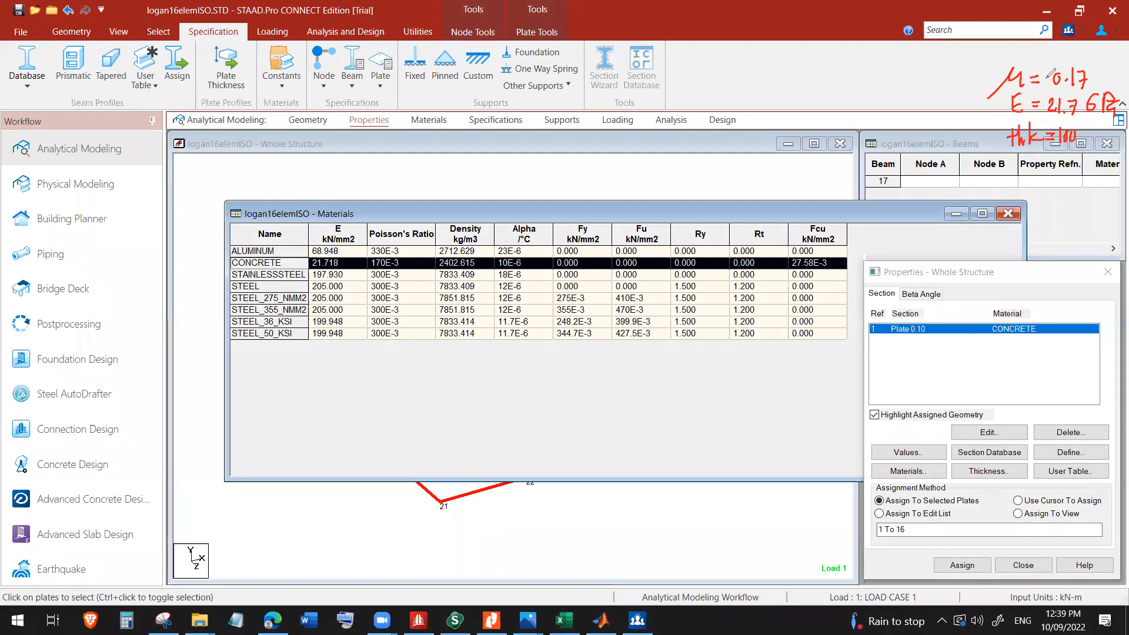
Open the definition of Support 2 to examine its plate mat foundation settings and subgrade modulus, keeping the mesh visible beside it.
click(654, 168)
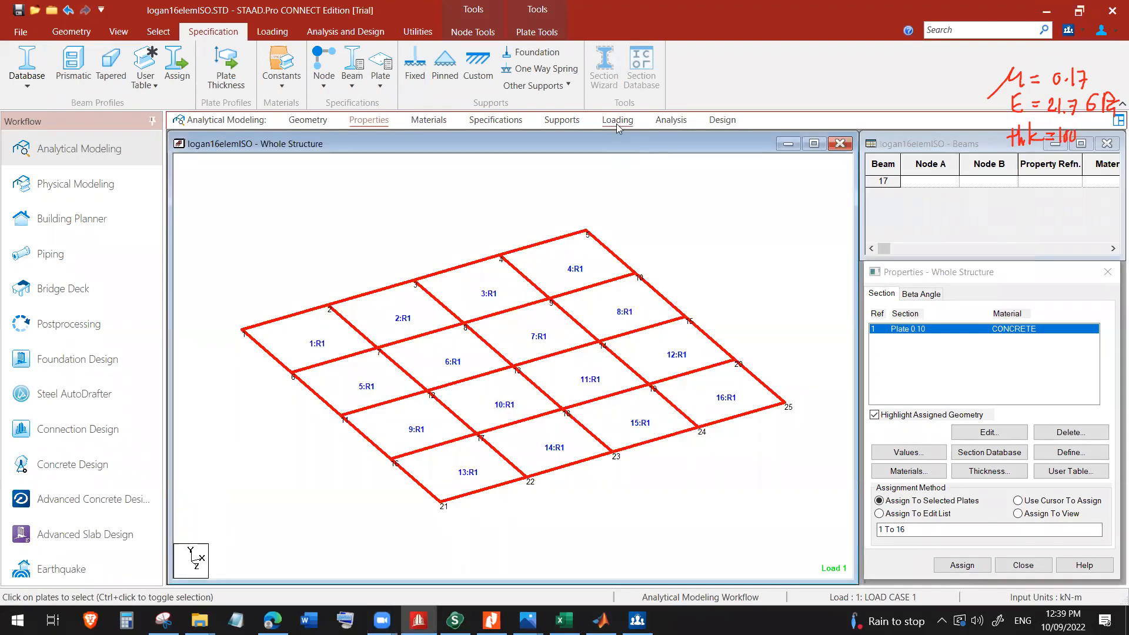
click(570, 122)
double_click(946, 365)
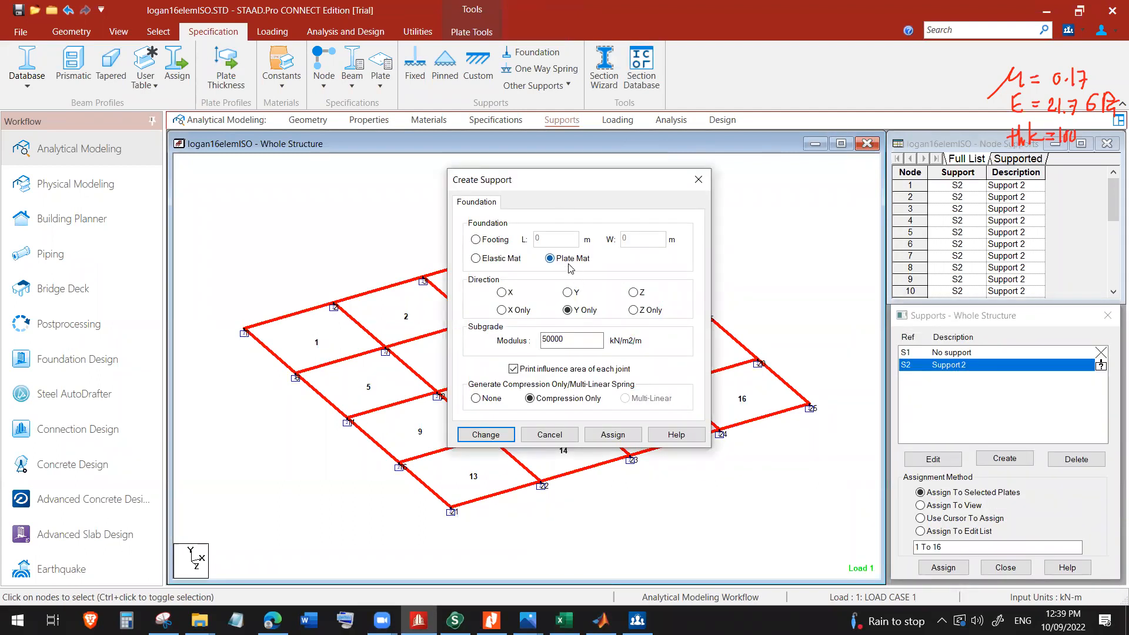
double_click(570, 342)
drag(589, 180, 689, 171)
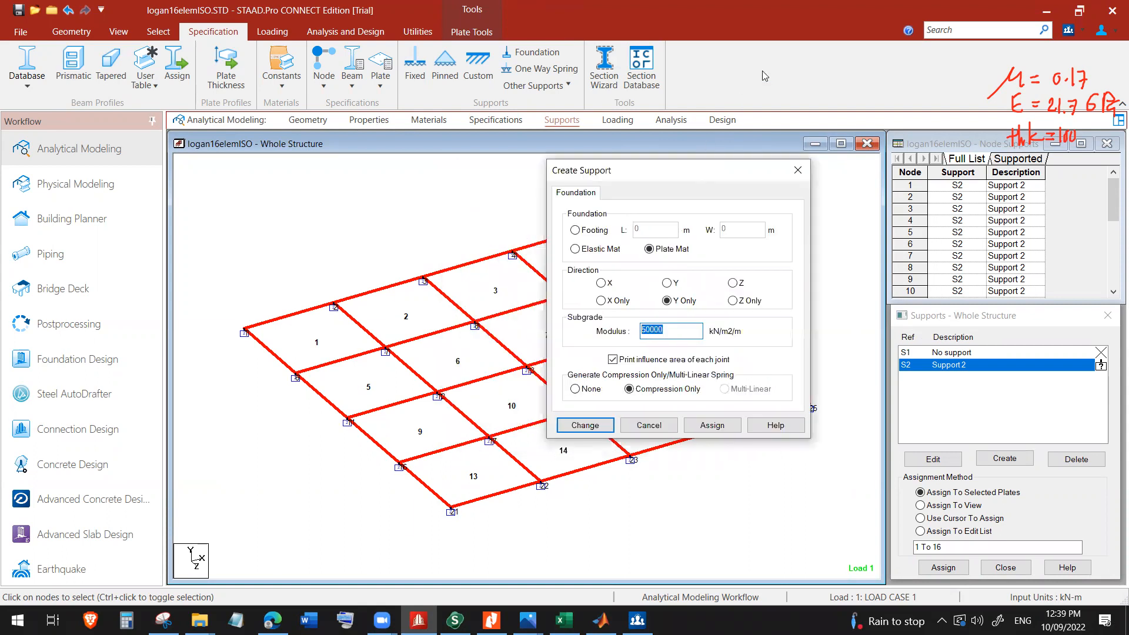
Annotate plate element 1 with hand-drawn dimension marks along two sides, labelling the side between nodes 1 and 2 as 0.125.
drag(219, 294, 234, 312)
mouse_move(223, 305)
mouse_down()
mouse_move(317, 284)
mouse_move(262, 276)
mouse_move(292, 272)
mouse_move(282, 279)
mouse_up()
drag(285, 263, 294, 262)
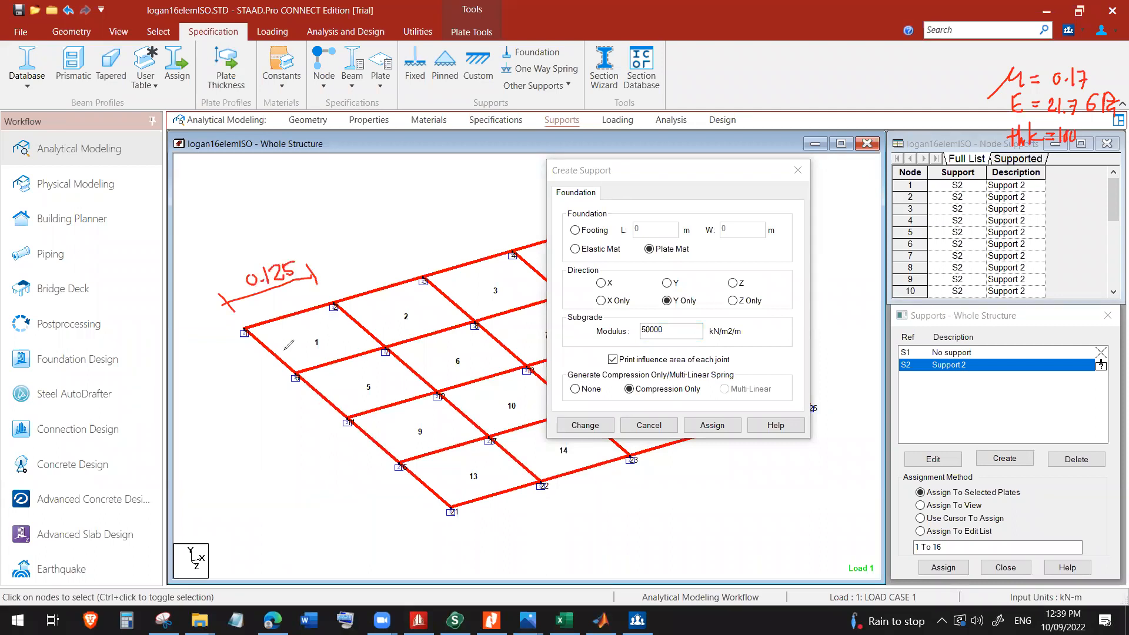
drag(239, 325, 212, 345)
drag(233, 327, 251, 385)
Circle the subgrade modulus value and outline and hatch the tributary area around node 7 by hand.
mouse_move(696, 322)
mouse_down()
mouse_move(676, 297)
mouse_move(711, 334)
mouse_up()
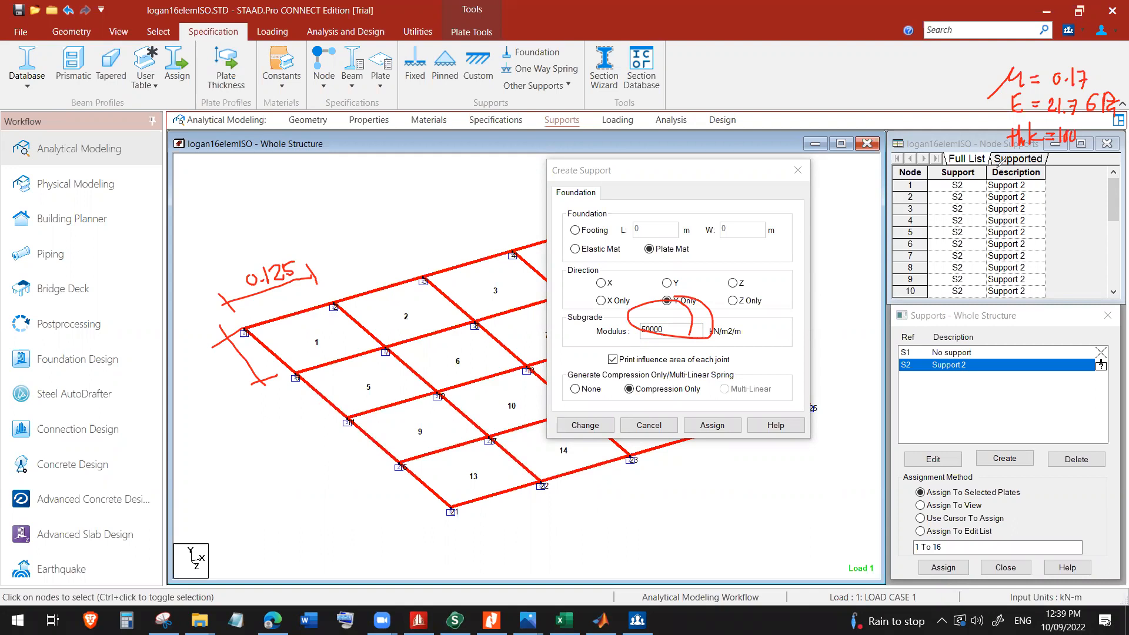
mouse_move(348, 337)
mouse_down()
mouse_move(378, 372)
mouse_move(411, 321)
mouse_move(429, 349)
mouse_up()
mouse_move(429, 349)
mouse_down()
mouse_move(365, 373)
mouse_move(358, 351)
mouse_up()
mouse_move(374, 331)
mouse_down()
mouse_move(364, 357)
mouse_move(391, 332)
mouse_up()
mouse_move(402, 324)
mouse_down()
mouse_move(386, 370)
mouse_move(419, 324)
mouse_move(418, 357)
mouse_up()
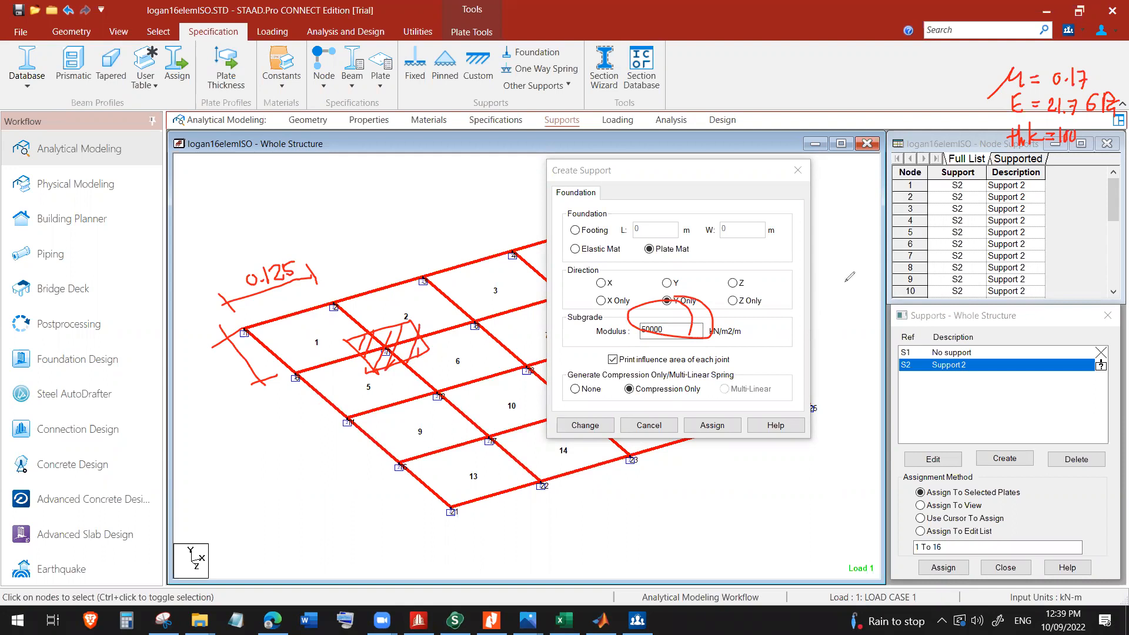
Handwrite the spring stiffness K = 195312 N/m with its calculation 50,000 × 0.125 × 0.125 / 4, linked by an arrow.
mouse_move(974, 172)
mouse_down()
mouse_move(973, 193)
mouse_move(975, 183)
mouse_move(987, 191)
mouse_up()
mouse_move(419, 340)
mouse_down()
mouse_move(396, 353)
mouse_move(410, 342)
mouse_up()
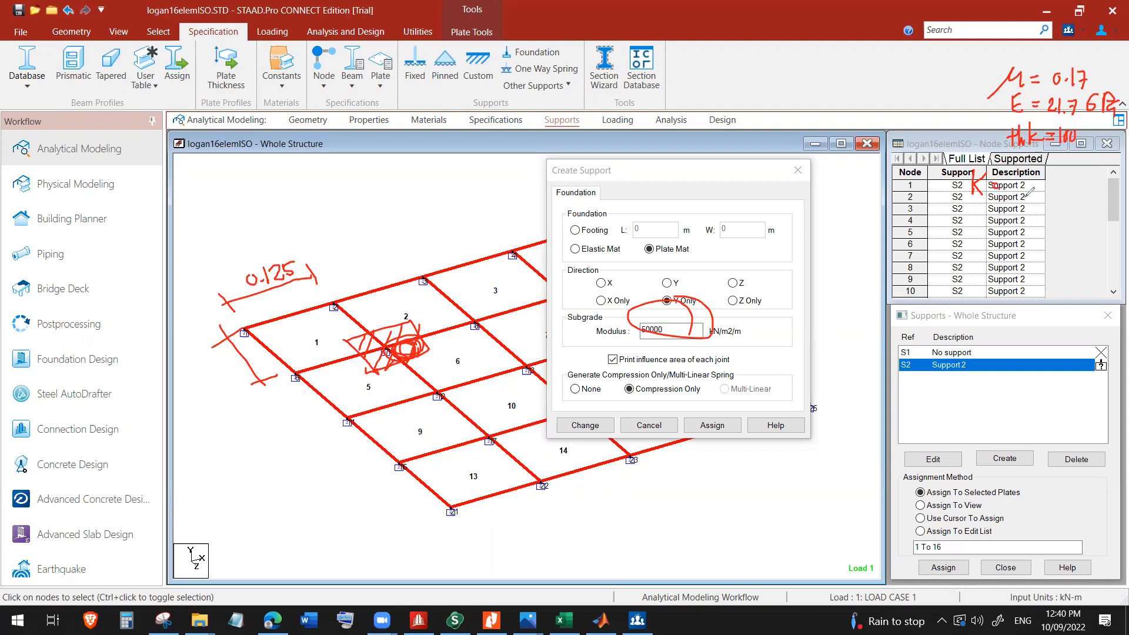
mouse_move(1012, 186)
mouse_down()
mouse_move(1038, 172)
mouse_move(1076, 188)
mouse_move(1090, 172)
mouse_move(1088, 215)
mouse_up()
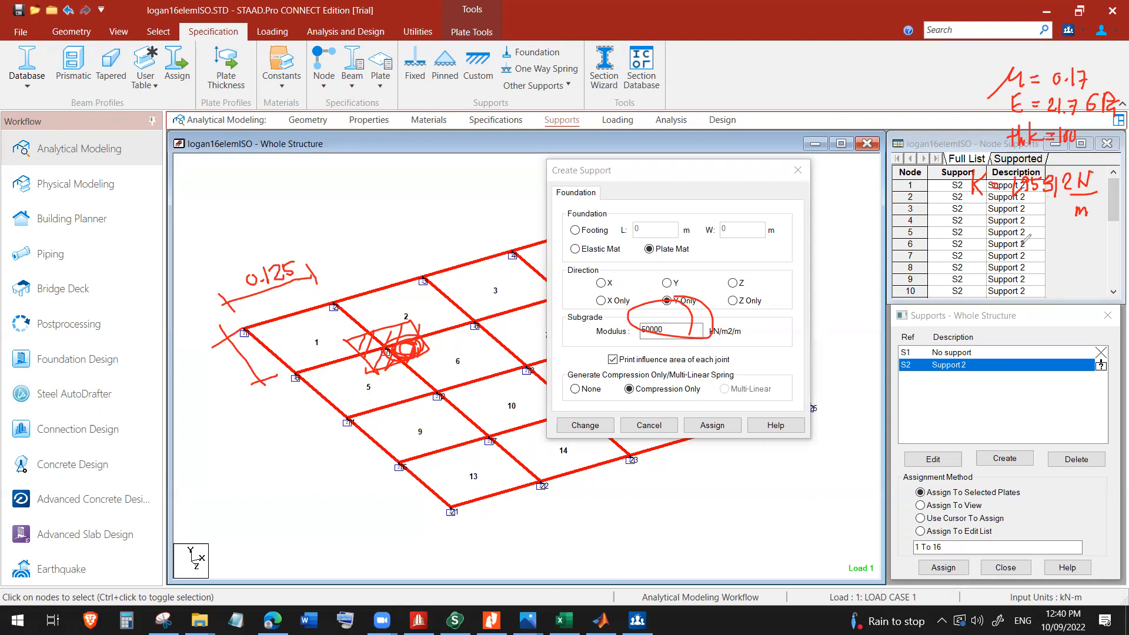
mouse_move(1028, 226)
mouse_down()
mouse_move(1057, 241)
mouse_move(1079, 226)
mouse_move(1098, 243)
mouse_move(1123, 226)
mouse_up()
mouse_move(1073, 254)
mouse_down()
mouse_move(1085, 268)
mouse_move(1072, 291)
mouse_move(1097, 283)
mouse_up()
drag(1113, 226, 1105, 301)
mouse_move(1002, 301)
mouse_down()
mouse_move(1104, 303)
mouse_move(1062, 351)
mouse_up()
mouse_move(1001, 287)
mouse_down()
mouse_move(988, 241)
mouse_move(1002, 200)
mouse_move(1012, 211)
mouse_up()
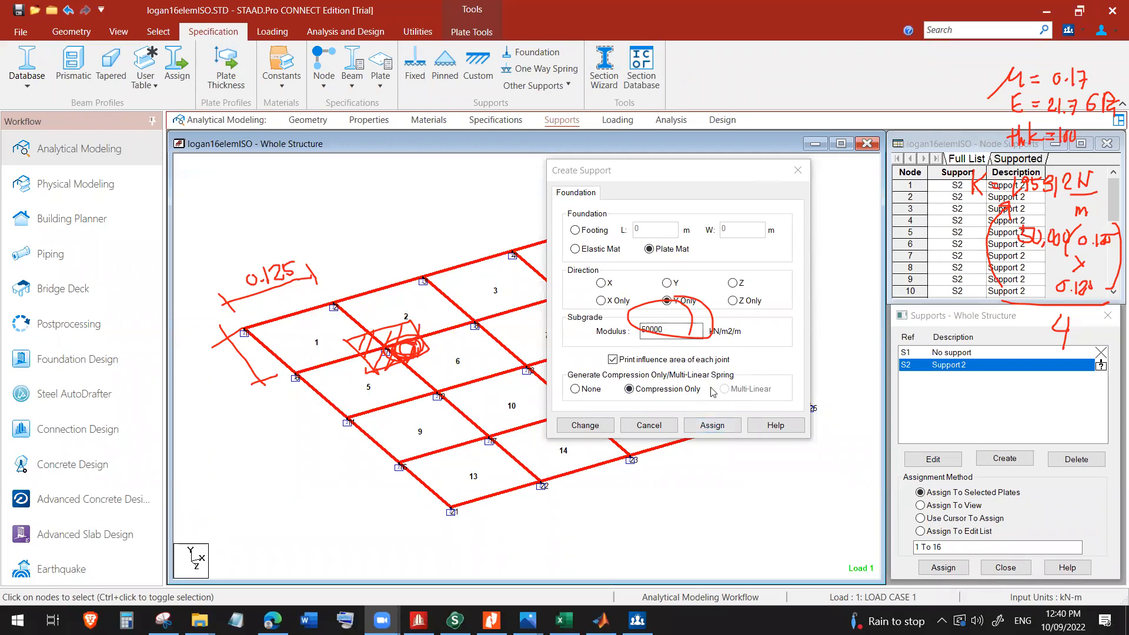
Close the support definition, inspect the FY -2 kN nodal load in LOAD CASE 1, and clear the plate selection.
click(798, 170)
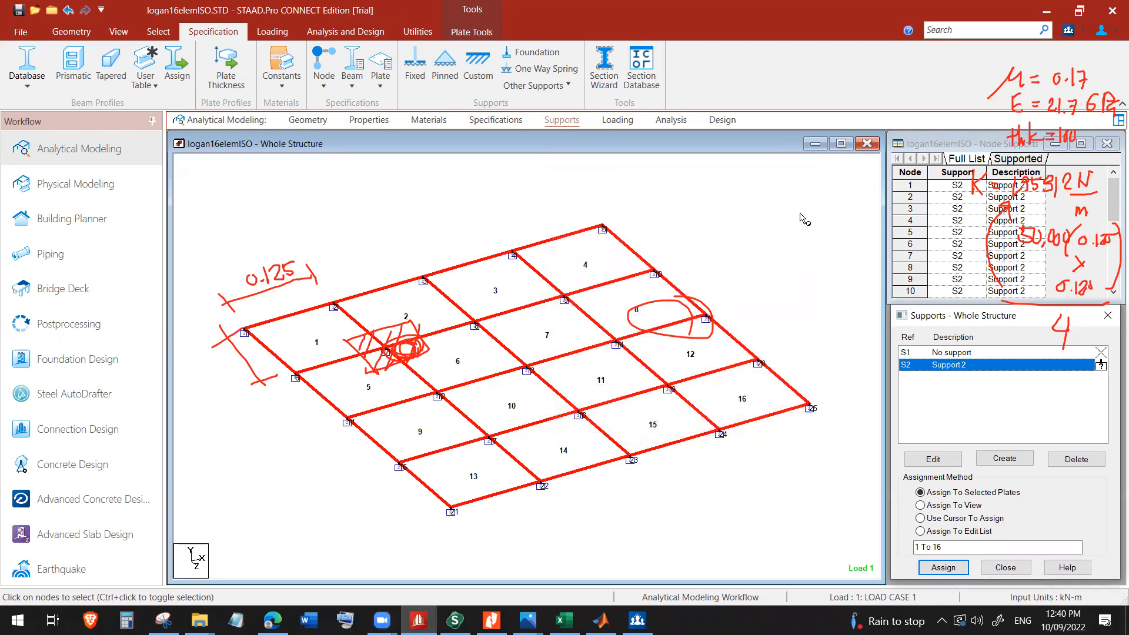
click(617, 120)
click(870, 170)
click(883, 180)
click(933, 191)
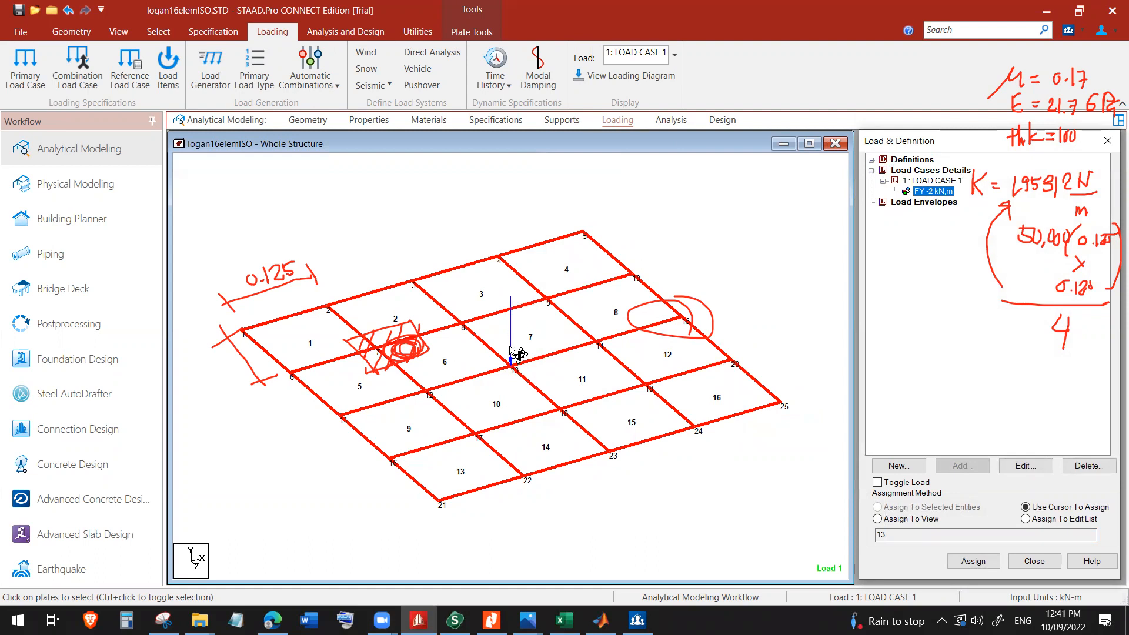
click(817, 275)
drag(806, 374, 803, 380)
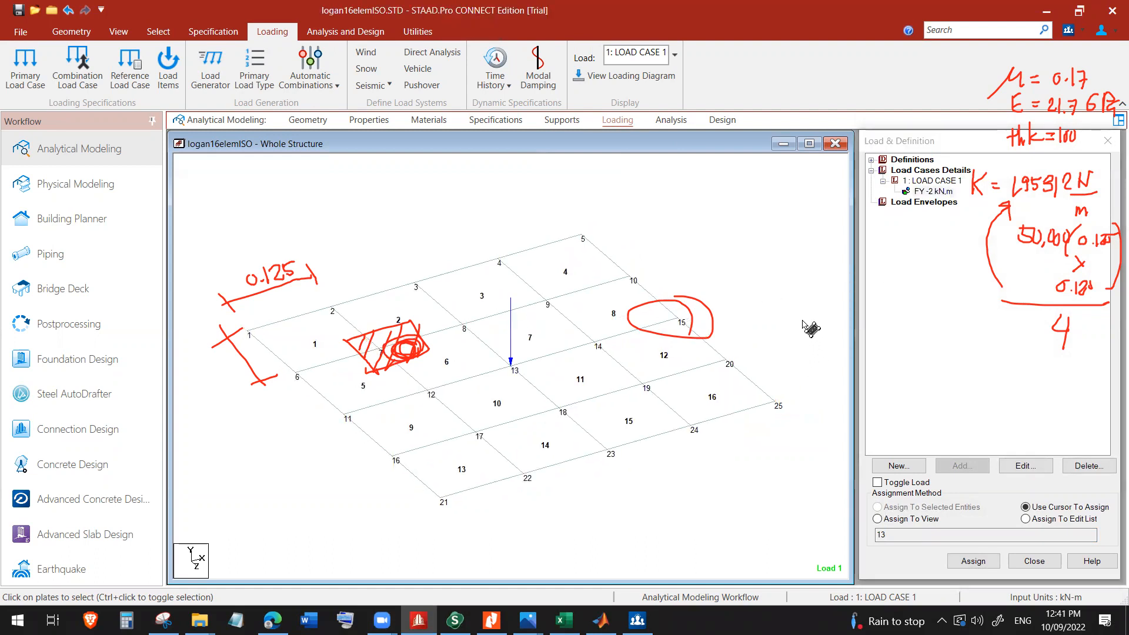
Run the analysis of the plate model and close the analysis progress window.
click(671, 121)
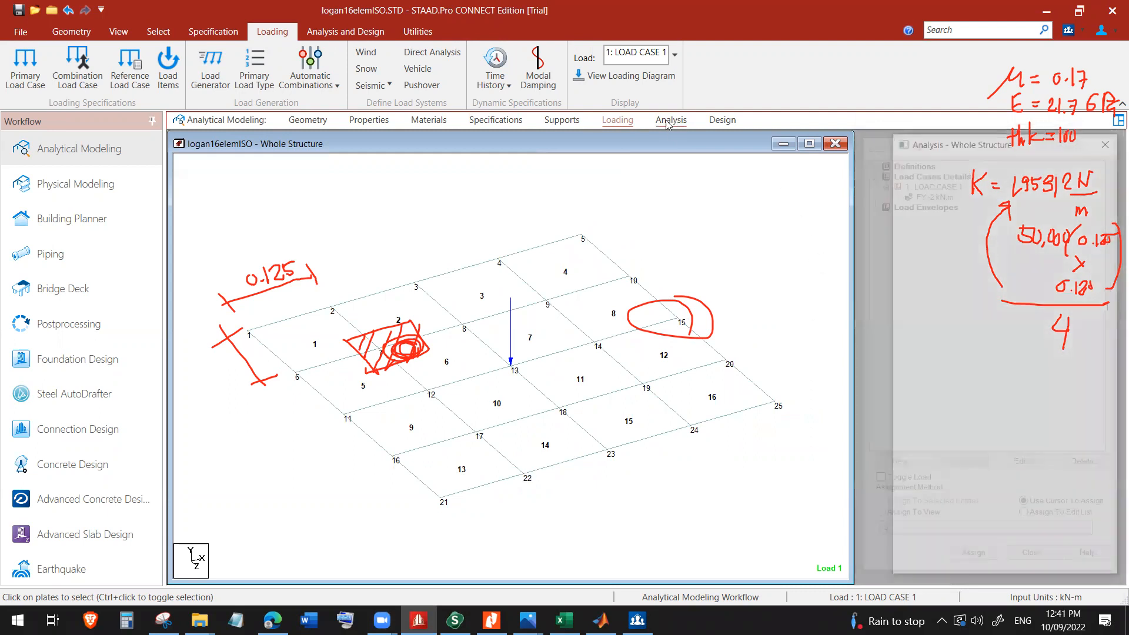
click(711, 226)
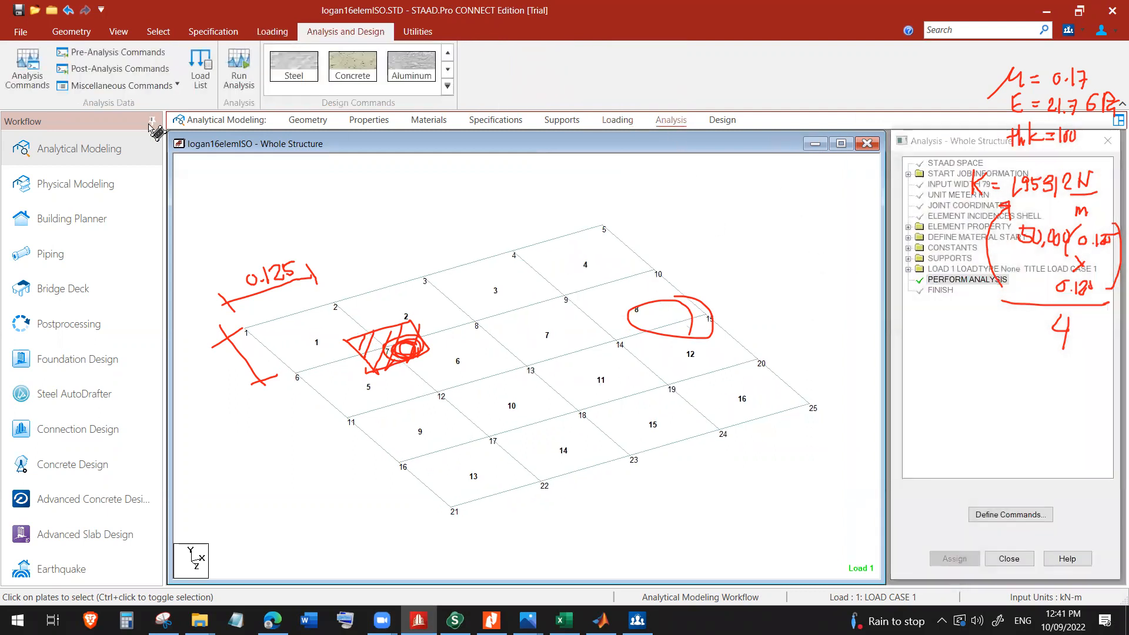
click(239, 70)
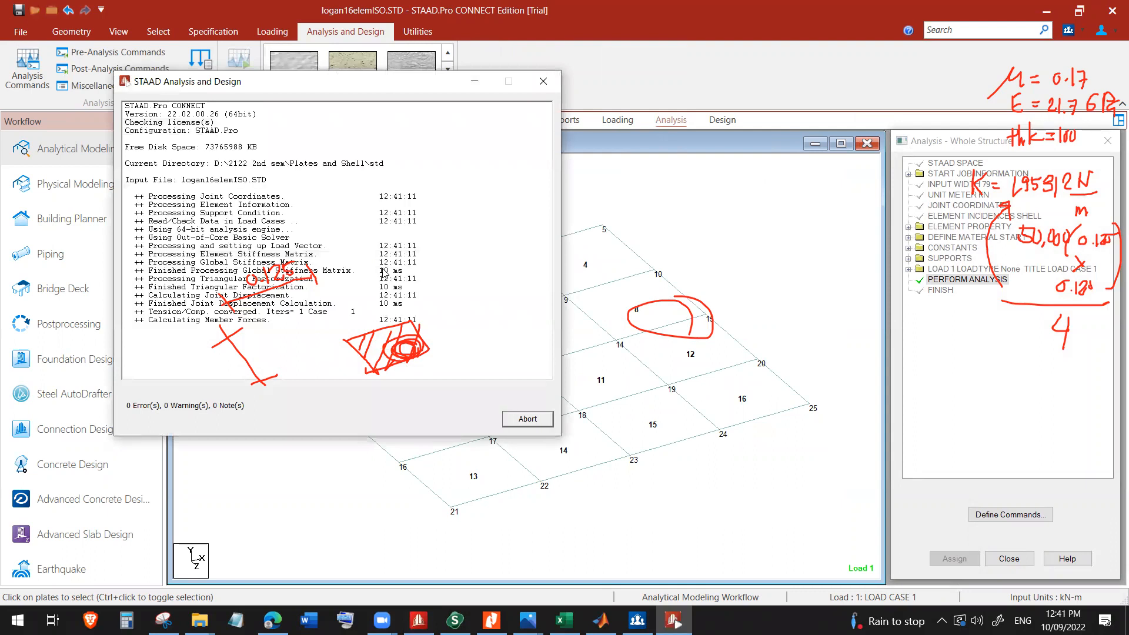
click(517, 419)
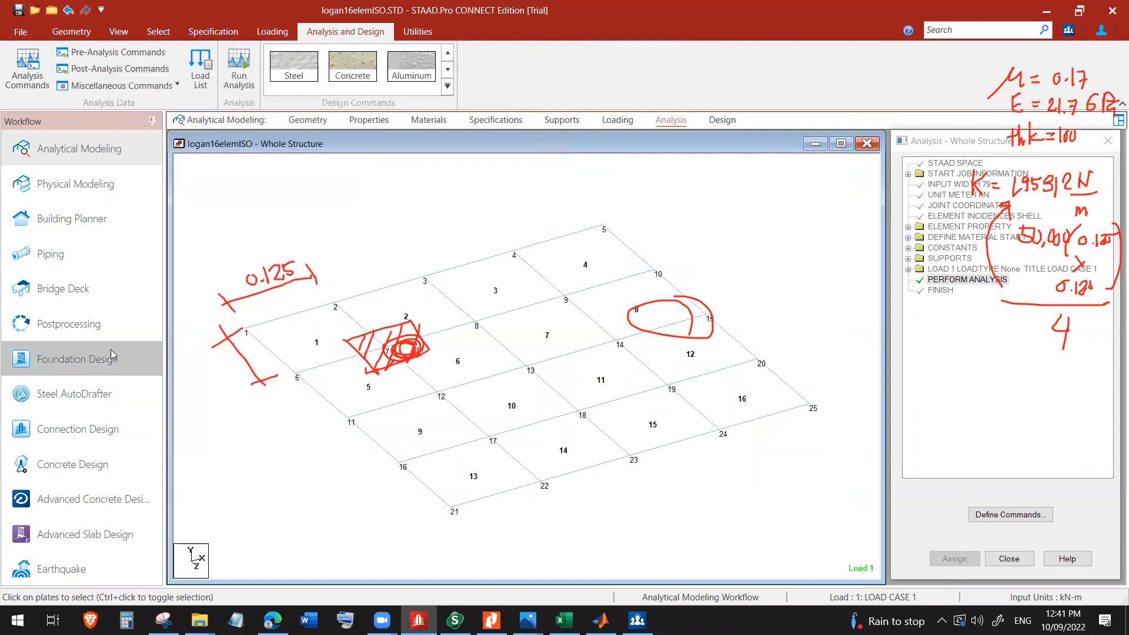
Switch to the Postprocessing workflow and highlight node 13 to examine its displacement results.
click(78, 329)
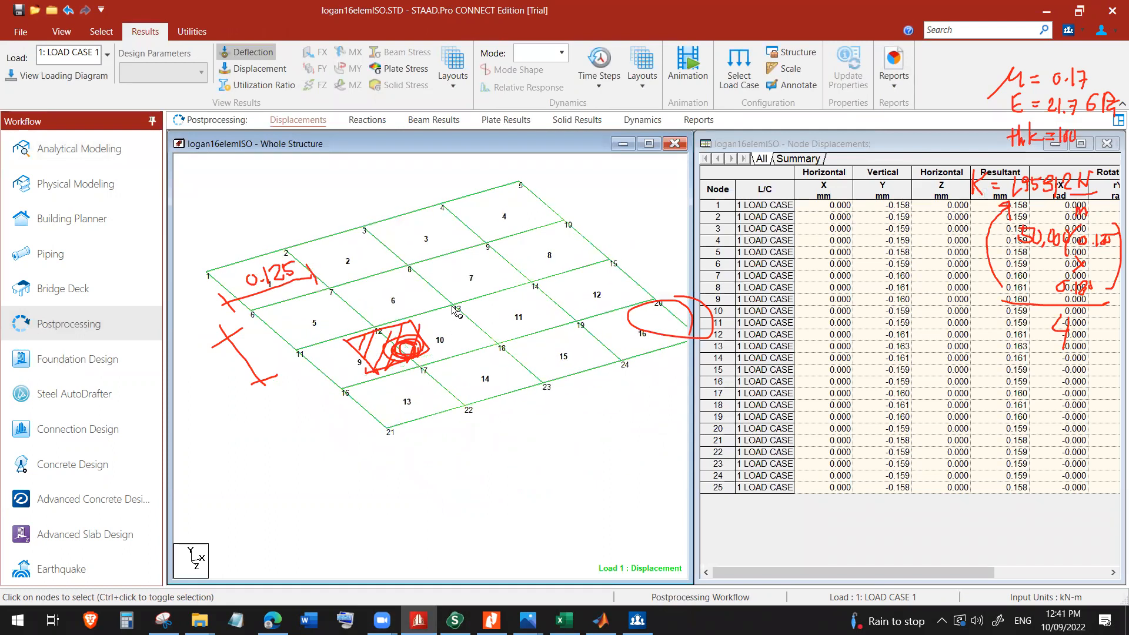
click(457, 306)
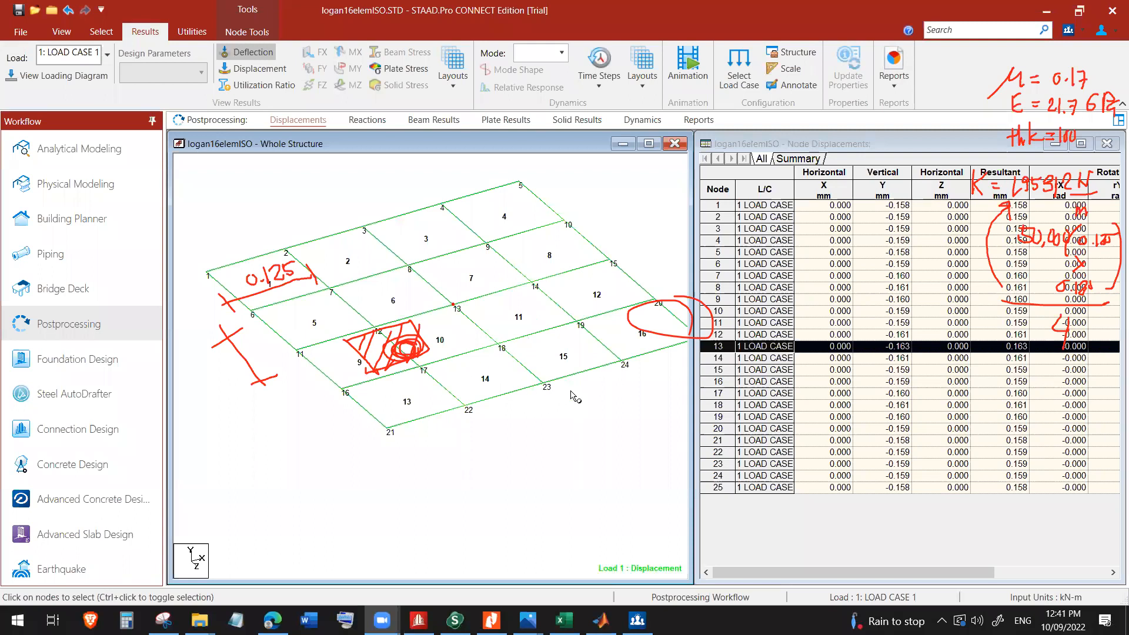
click(713, 347)
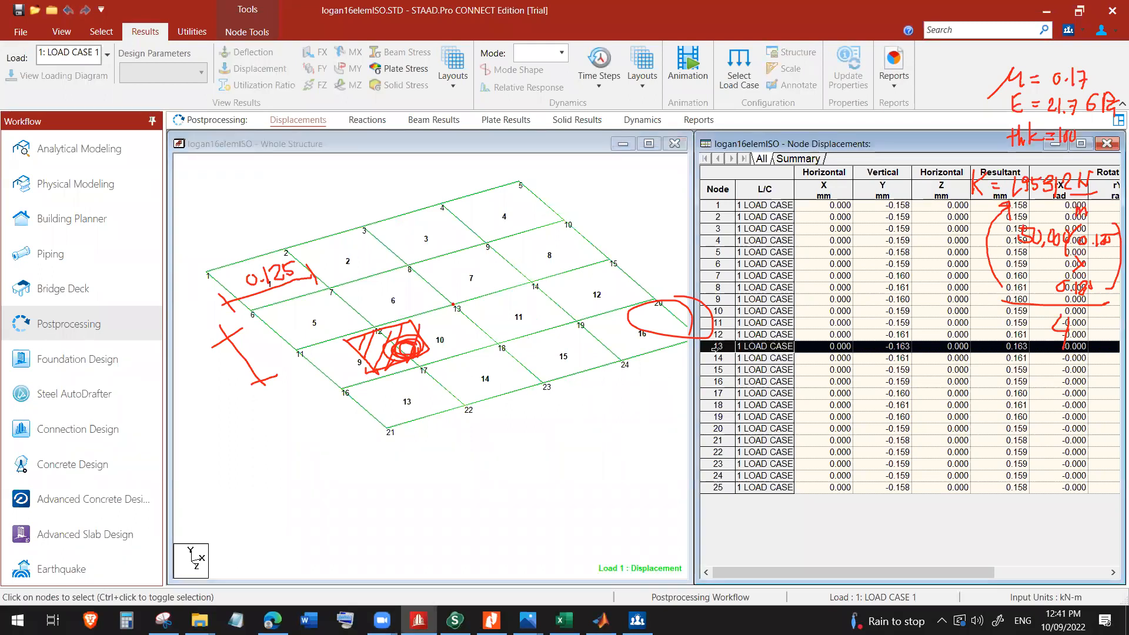
click(487, 332)
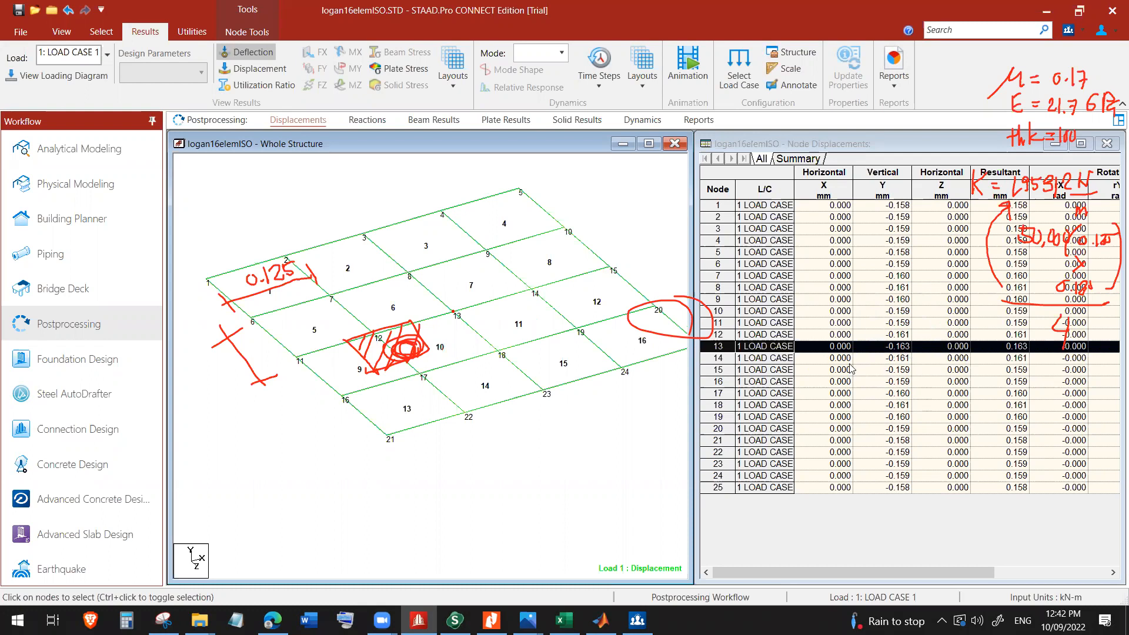
Underline the handwritten 50,000 and circle node 13's vertical displacement in the results table.
click(802, 93)
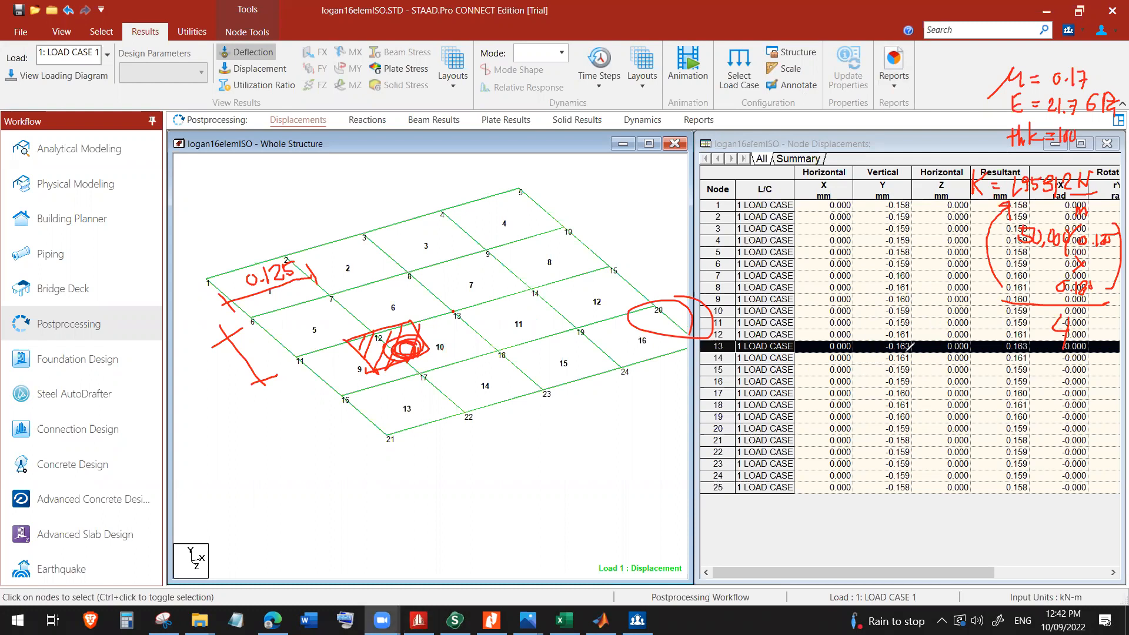
click(1043, 236)
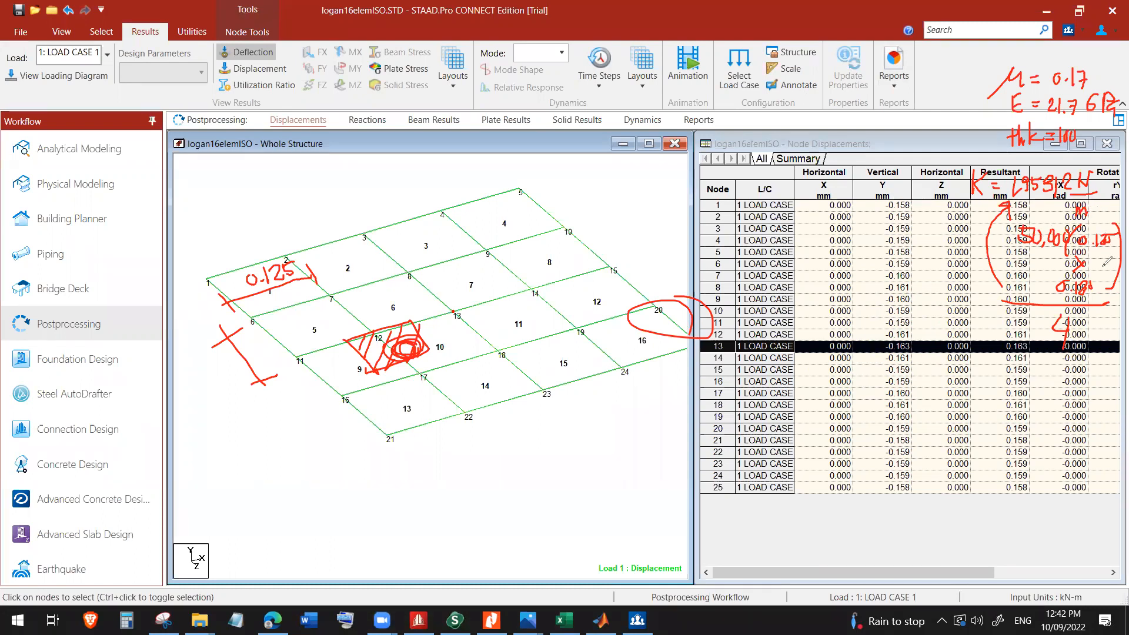
drag(1023, 254, 1052, 253)
mouse_move(892, 324)
mouse_down()
mouse_move(864, 339)
mouse_move(904, 355)
mouse_move(884, 322)
mouse_move(931, 334)
mouse_up()
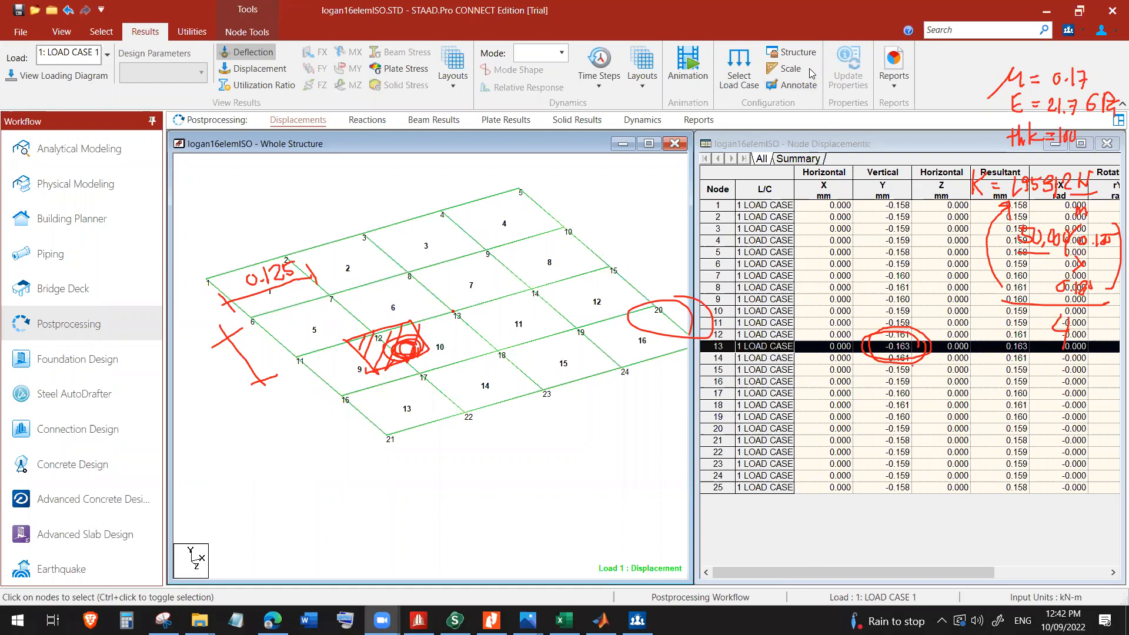
Switch to SMath Solver and display the worksheet "Plate K matrix Updated logan16elem concFdnISO rev.sm".
click(455, 620)
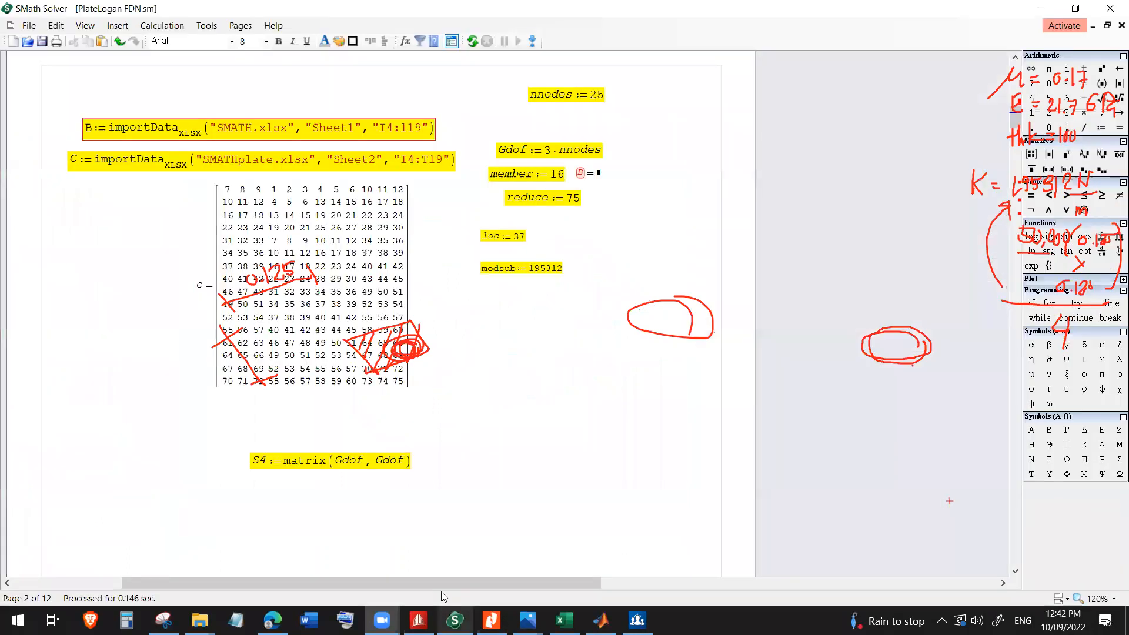
click(240, 25)
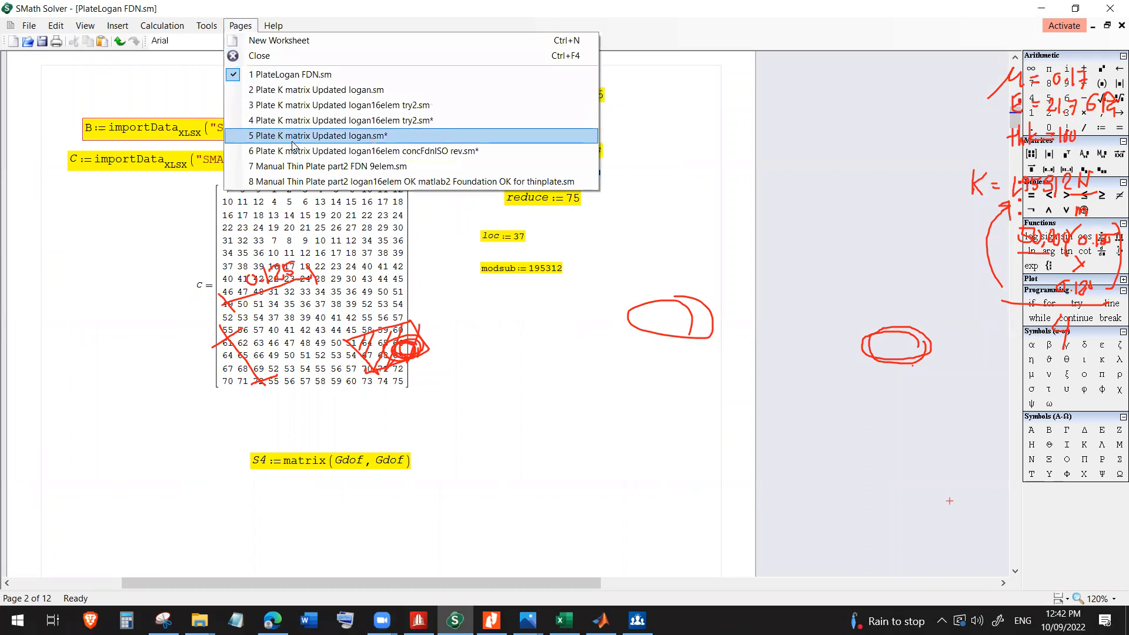
click(276, 150)
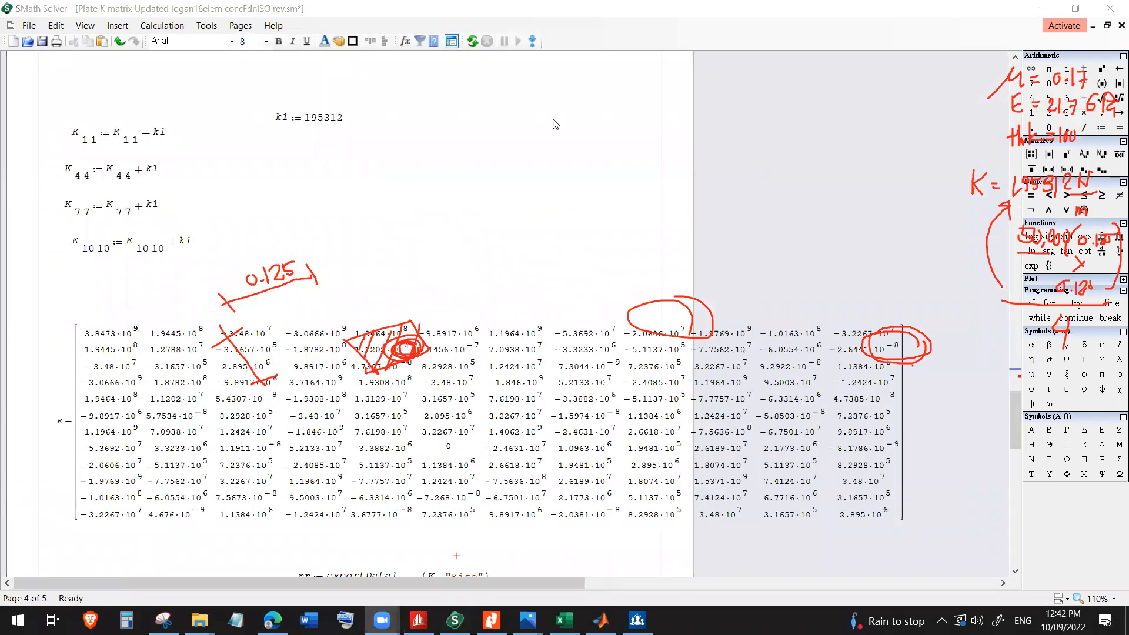
Examine the plate inputs E, μ, thk, a and b at the start of the worksheet.
click(522, 126)
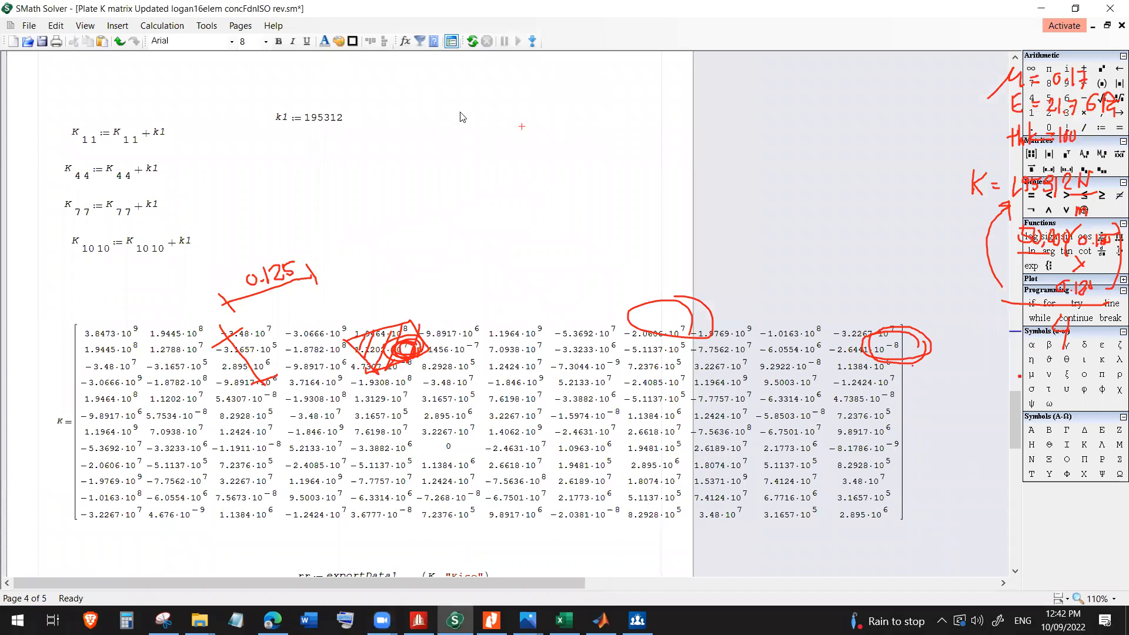
drag(1016, 432, 1015, 72)
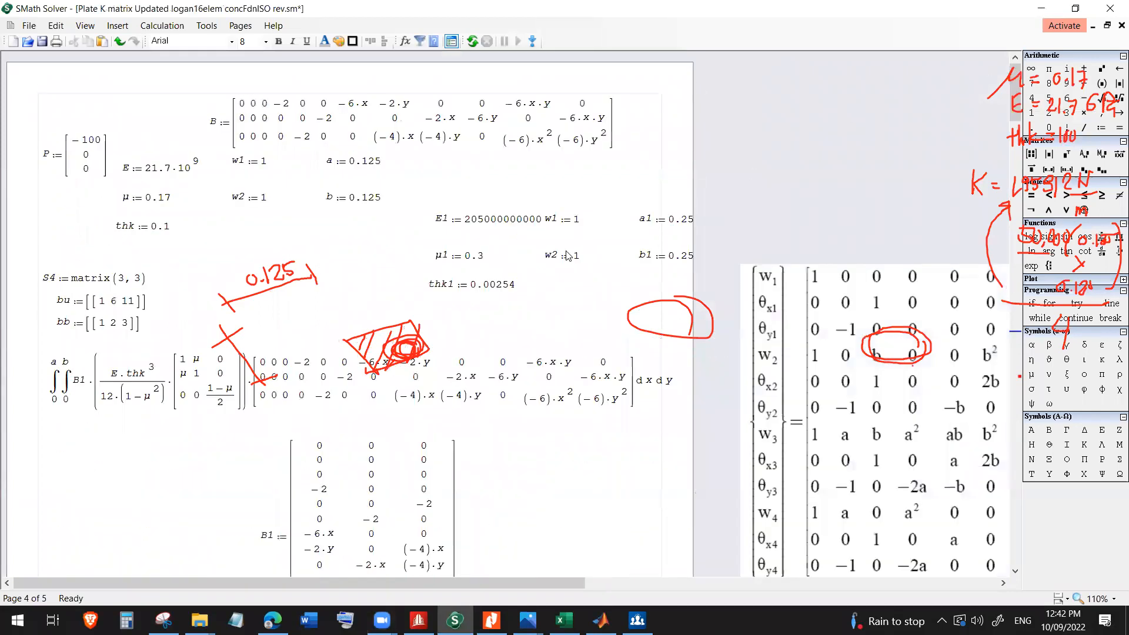
click(697, 83)
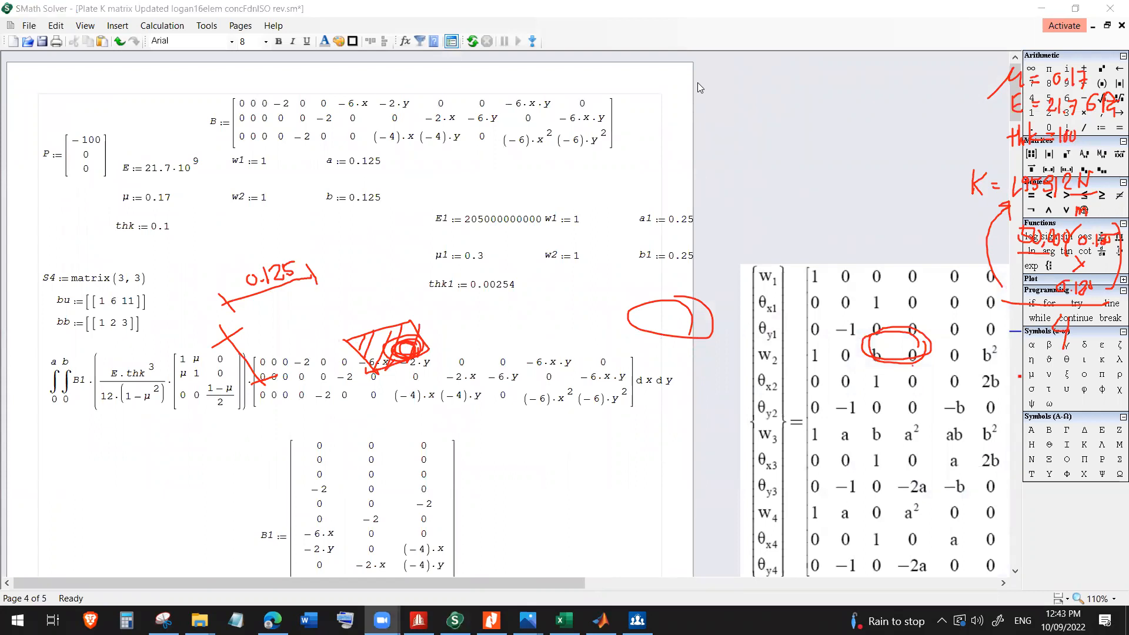
double_click(148, 171)
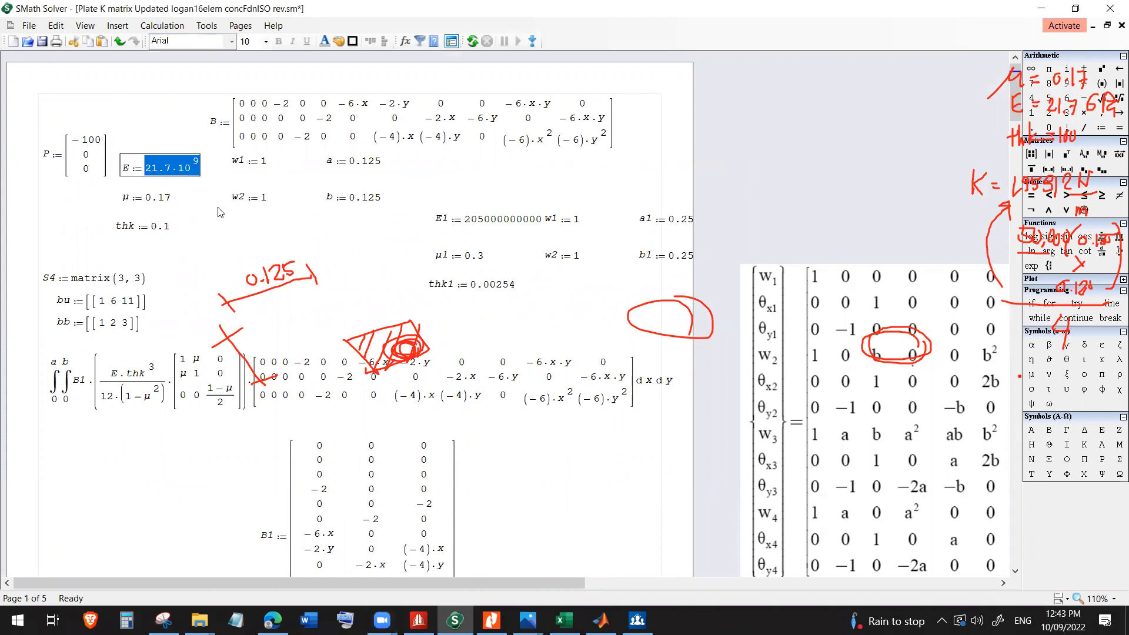
double_click(166, 200)
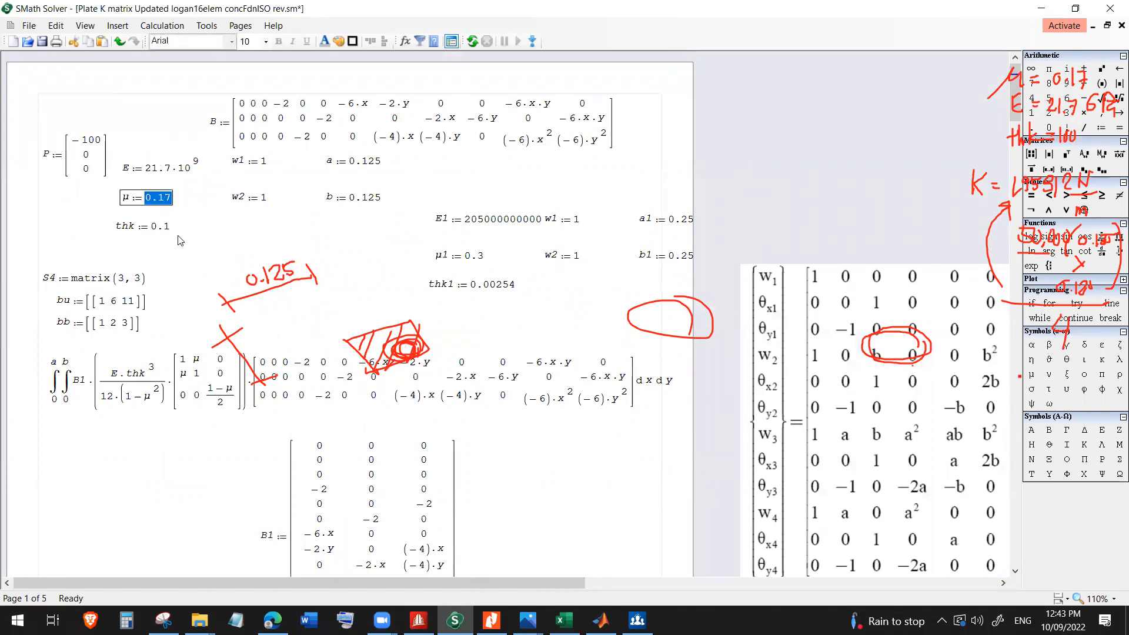
double_click(162, 228)
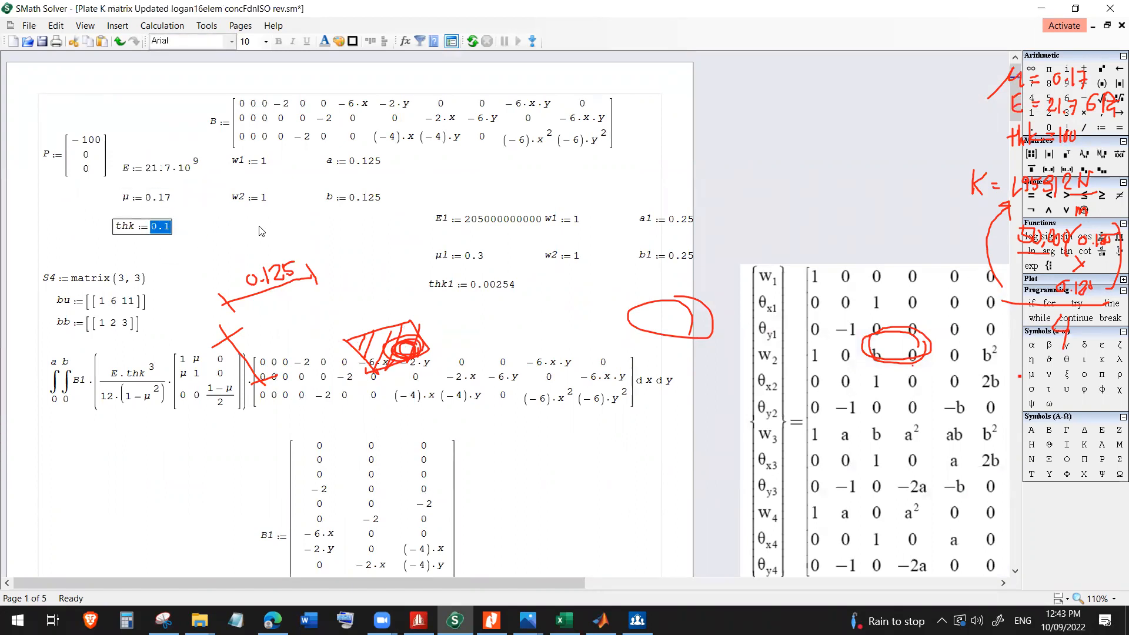
double_click(369, 166)
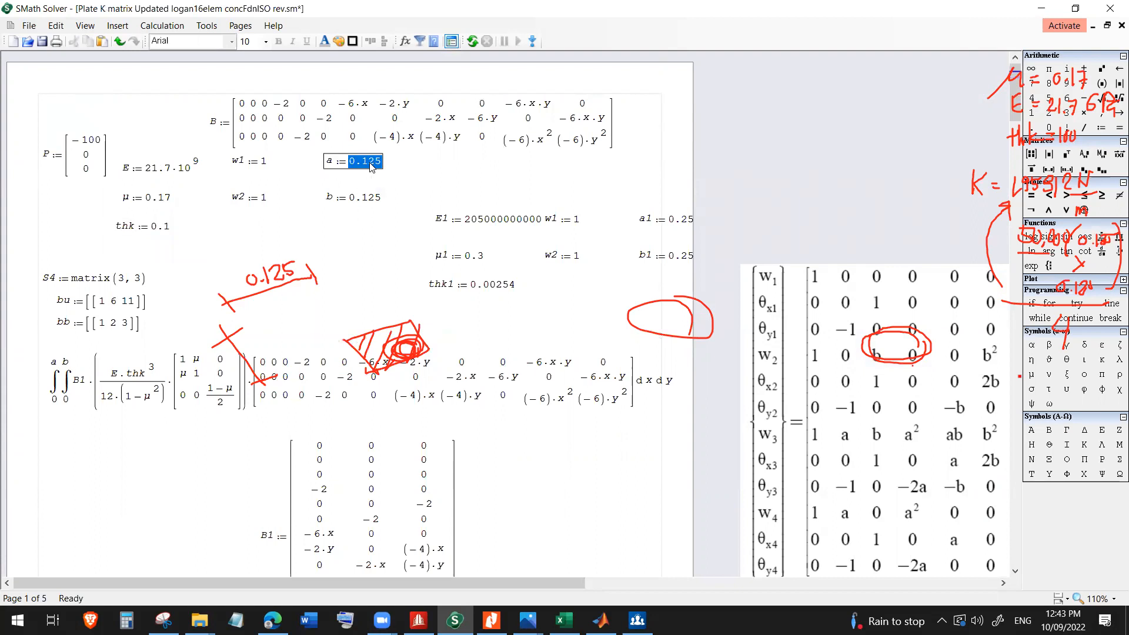
double_click(370, 198)
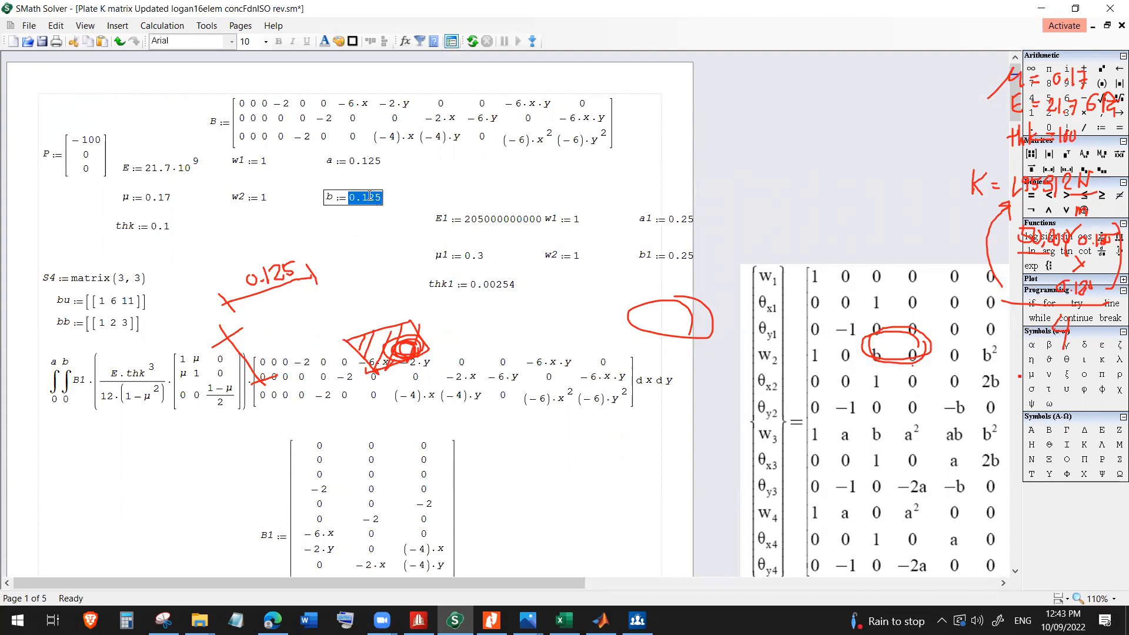
click(410, 95)
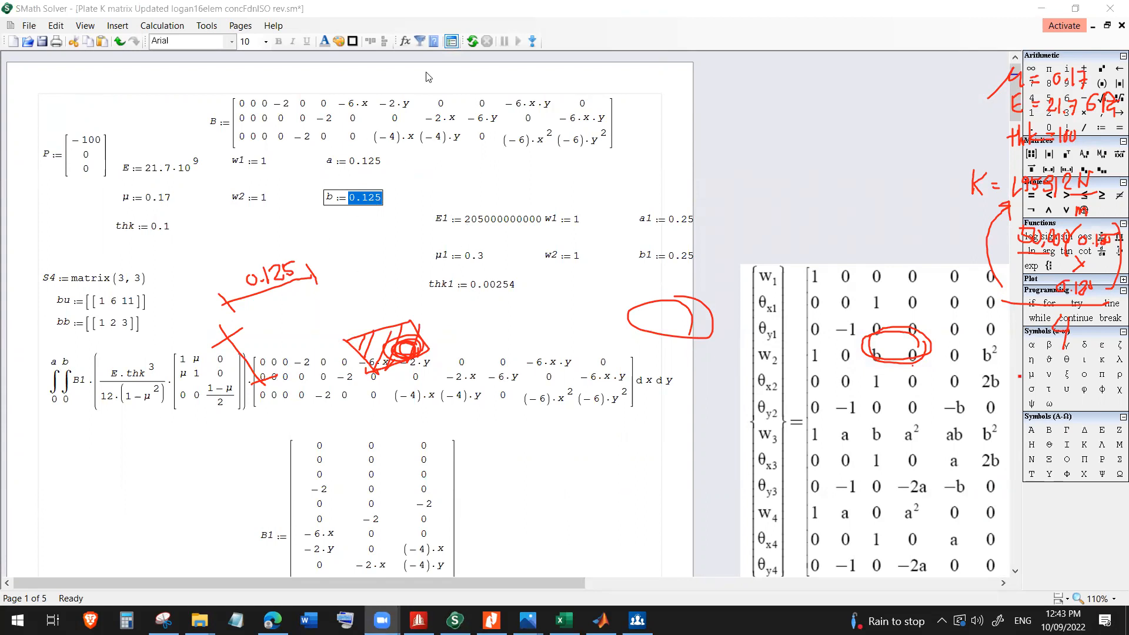
click(368, 228)
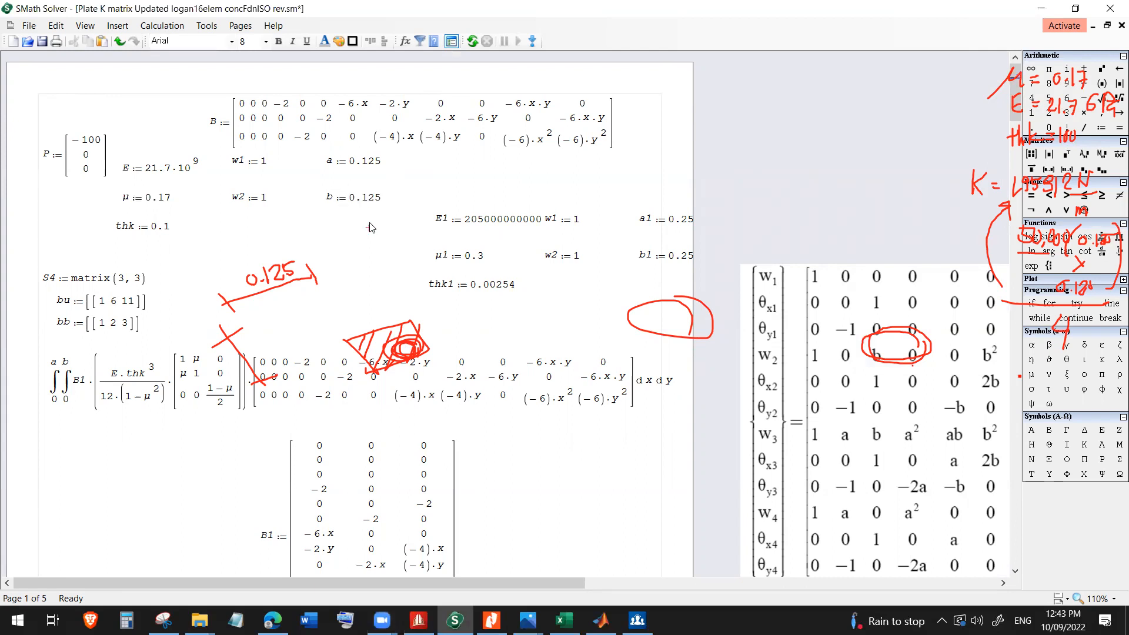
Check the plate model in STAAD.Pro, return to SMath Solver and review the stiffness formulation down to the K matrix.
click(418, 619)
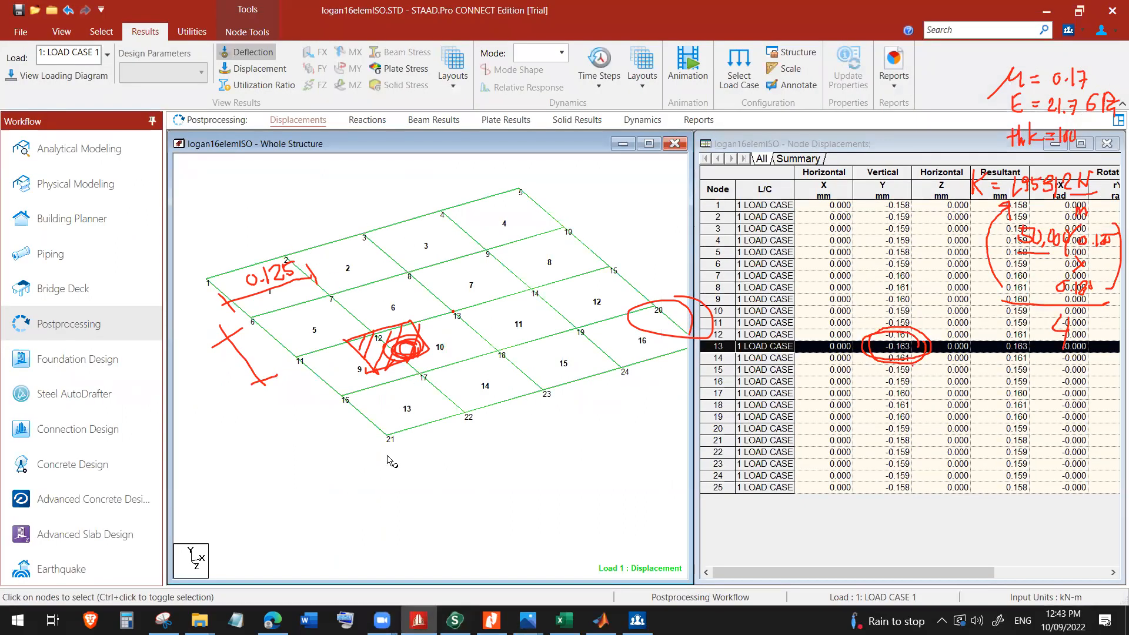
click(454, 619)
scroll(359, 355, down, 3)
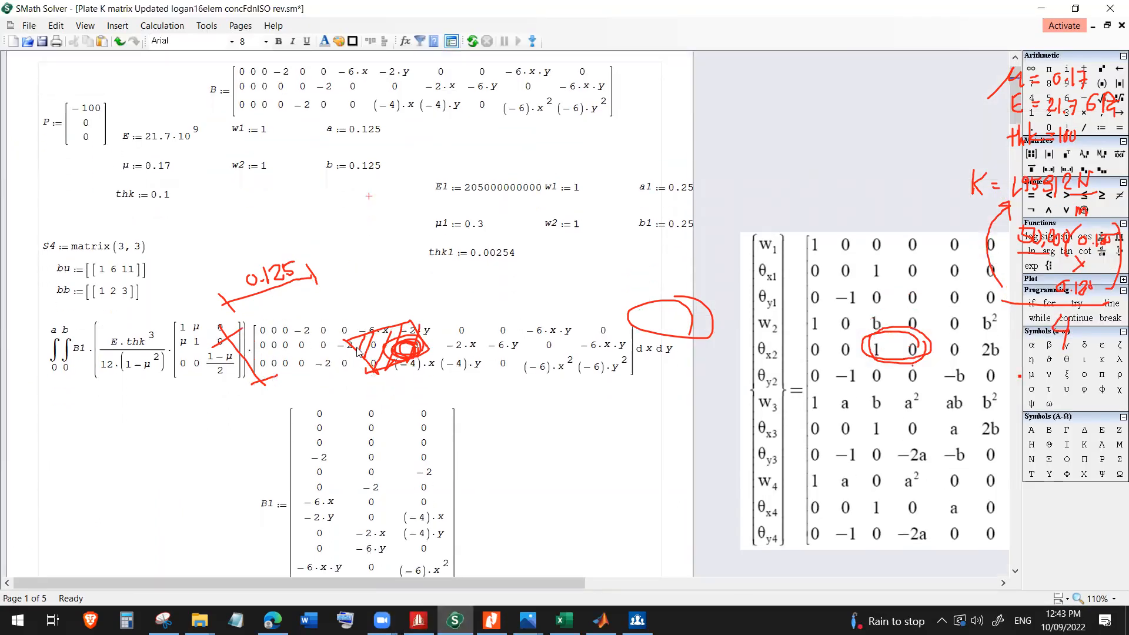
scroll(363, 407, down, 5)
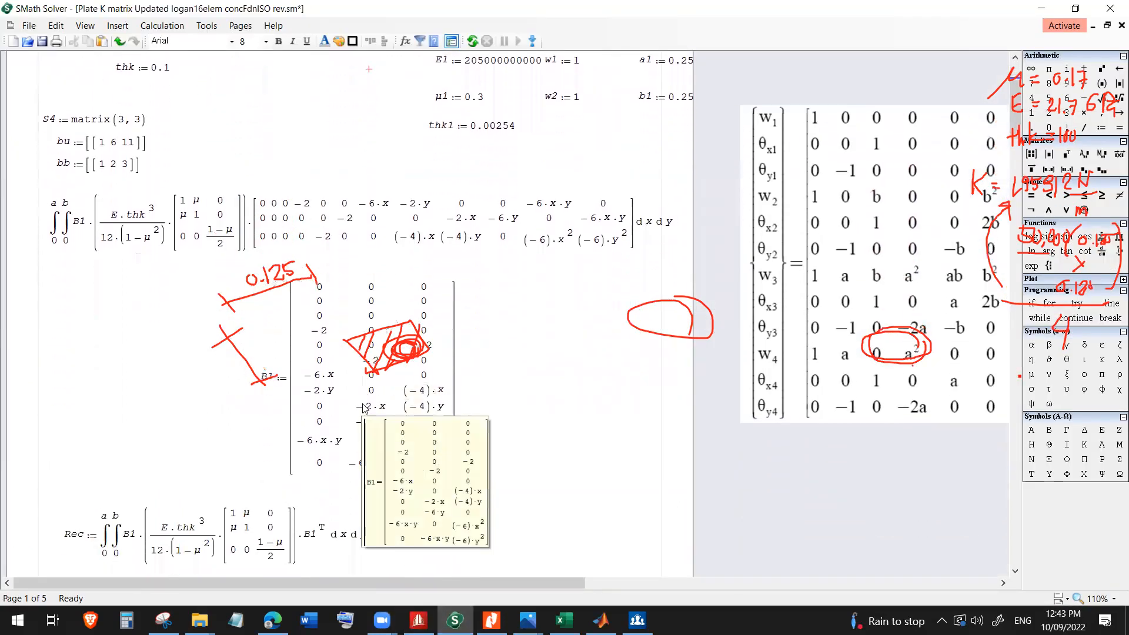
drag(1011, 132, 970, 406)
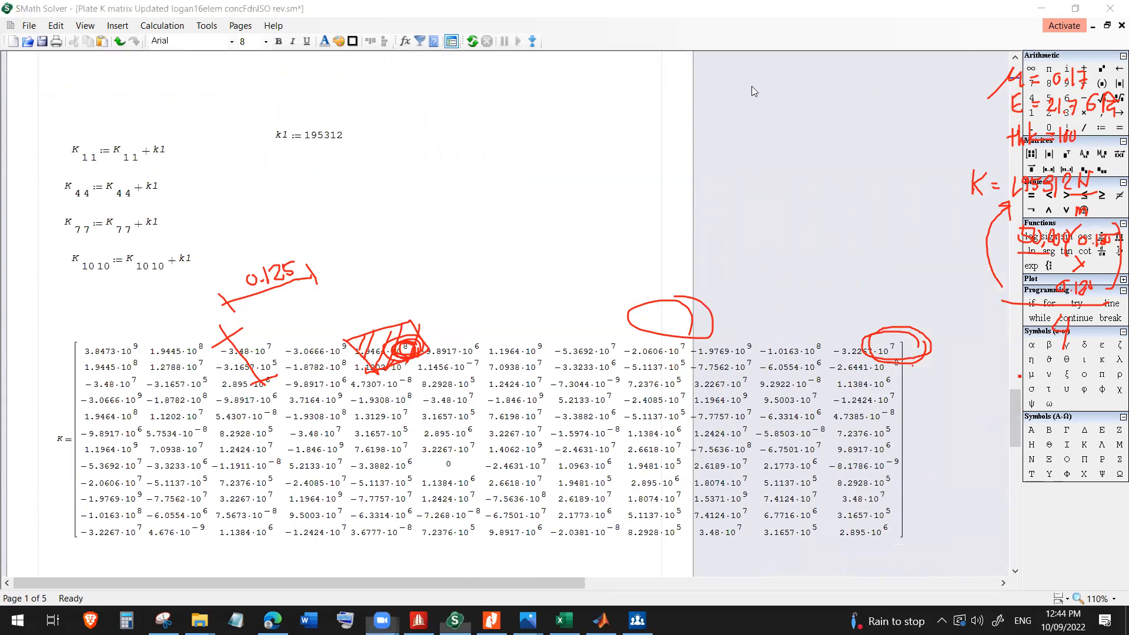
Circle the k1 definition and the handwritten K, and link the underlined K11, K44, K77 and K10,10 terms to k1.
drag(365, 127, 398, 113)
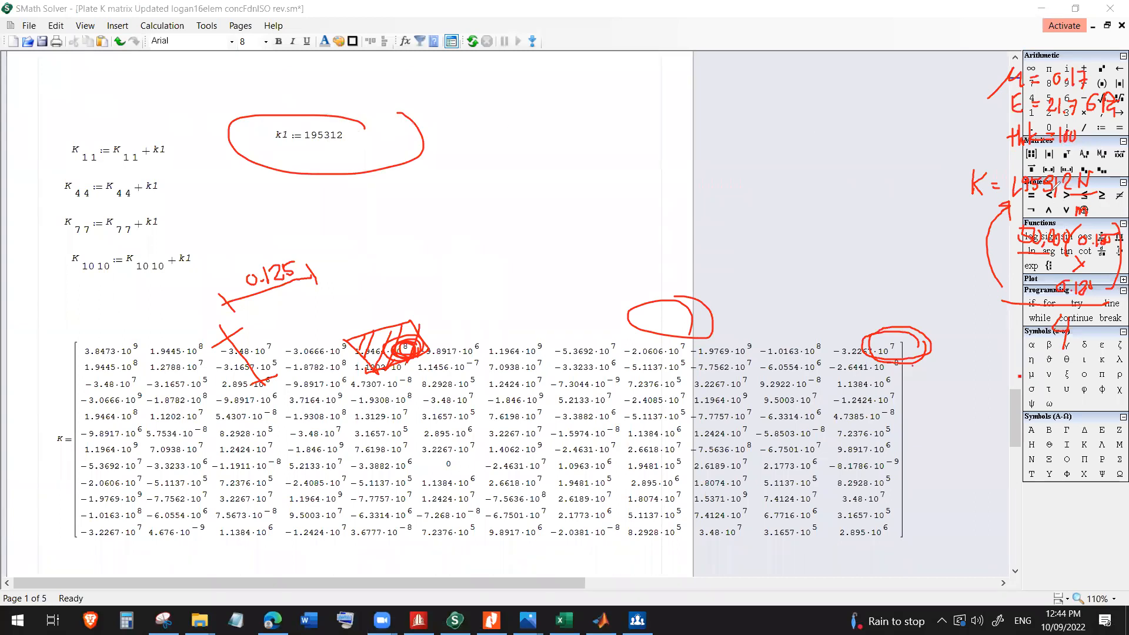
mouse_move(1108, 167)
mouse_down()
mouse_move(947, 194)
mouse_move(1112, 211)
mouse_move(1100, 161)
mouse_up()
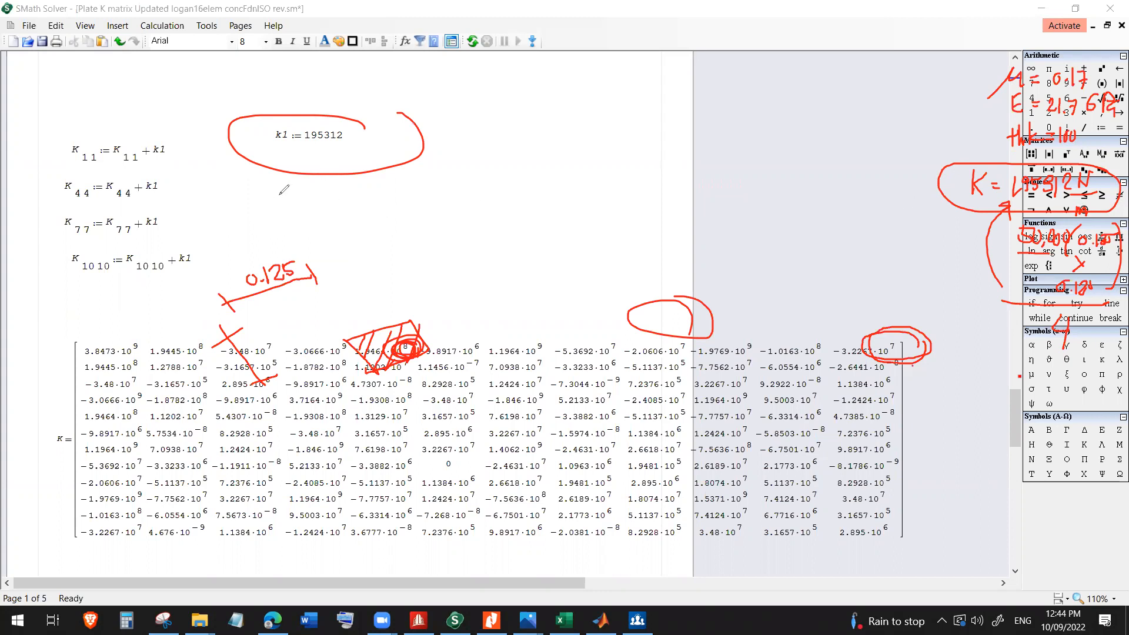
drag(75, 169, 96, 168)
mouse_move(73, 206)
mouse_down()
mouse_move(90, 205)
mouse_move(95, 273)
mouse_up()
mouse_move(359, 136)
mouse_down()
mouse_move(253, 113)
mouse_move(348, 125)
mouse_move(217, 82)
mouse_move(104, 144)
mouse_up()
mouse_move(317, 130)
mouse_down()
mouse_move(219, 182)
mouse_move(104, 189)
mouse_up()
drag(322, 131, 87, 234)
mouse_move(320, 140)
mouse_down()
mouse_move(318, 155)
mouse_move(144, 272)
mouse_move(118, 263)
mouse_up()
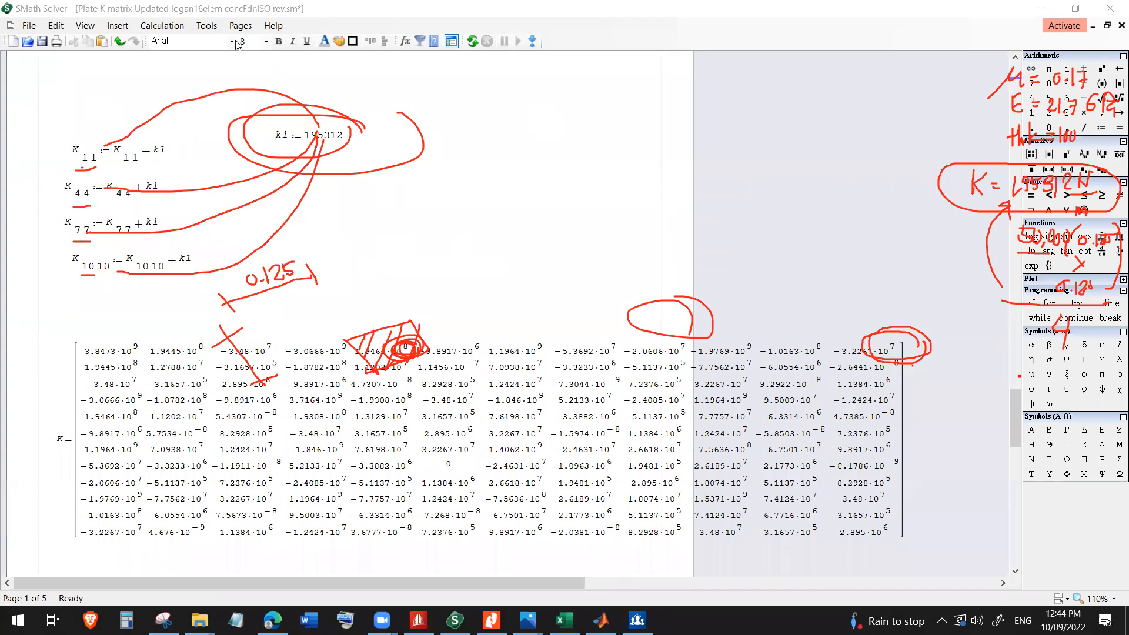
Recalculate the worksheet page and select the K matrix below the k1 additions.
click(163, 26)
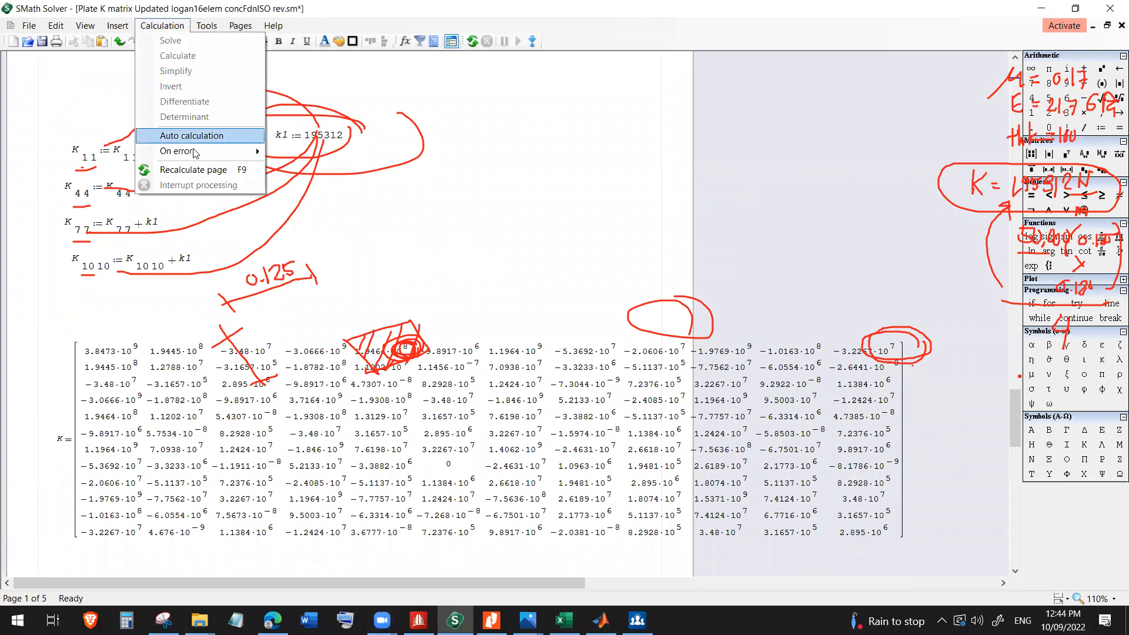
click(192, 170)
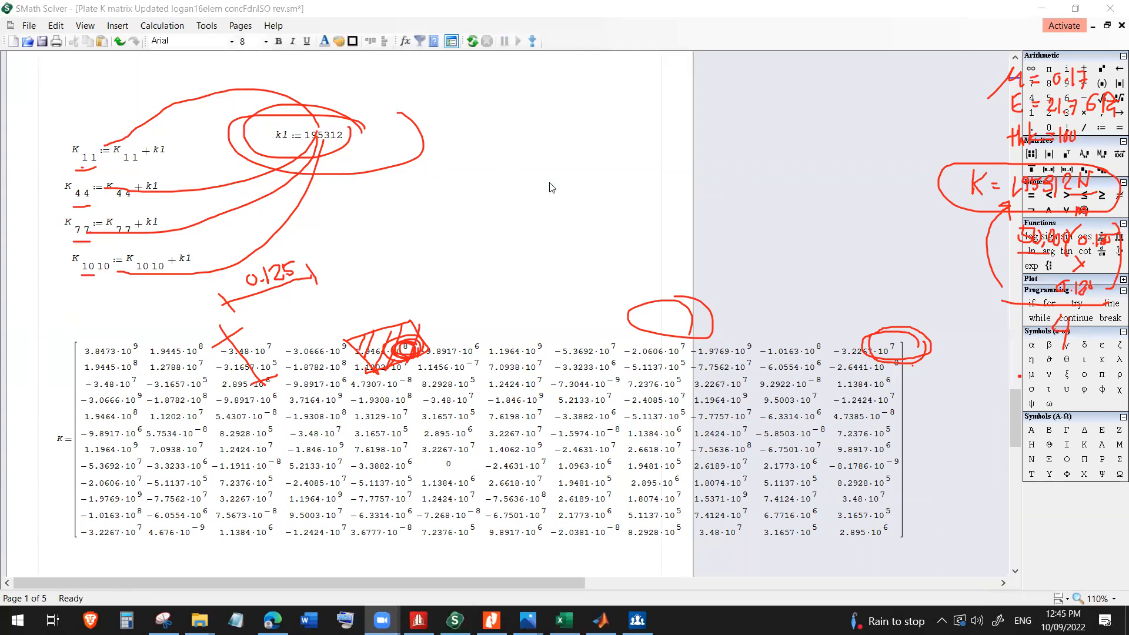
scroll(393, 340, down, 1)
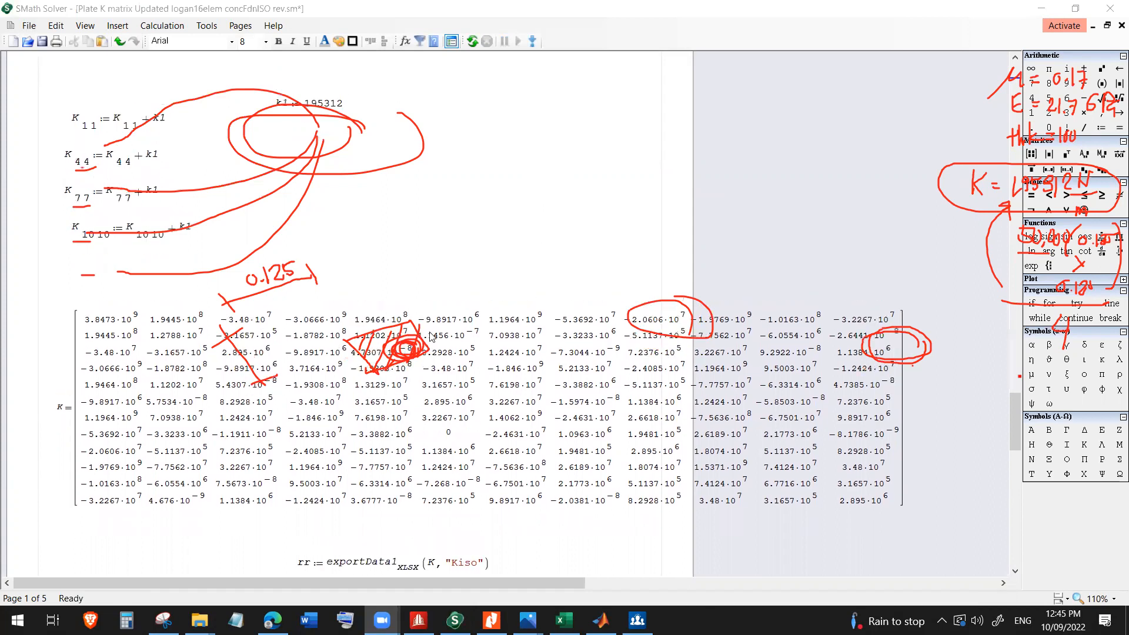
click(109, 323)
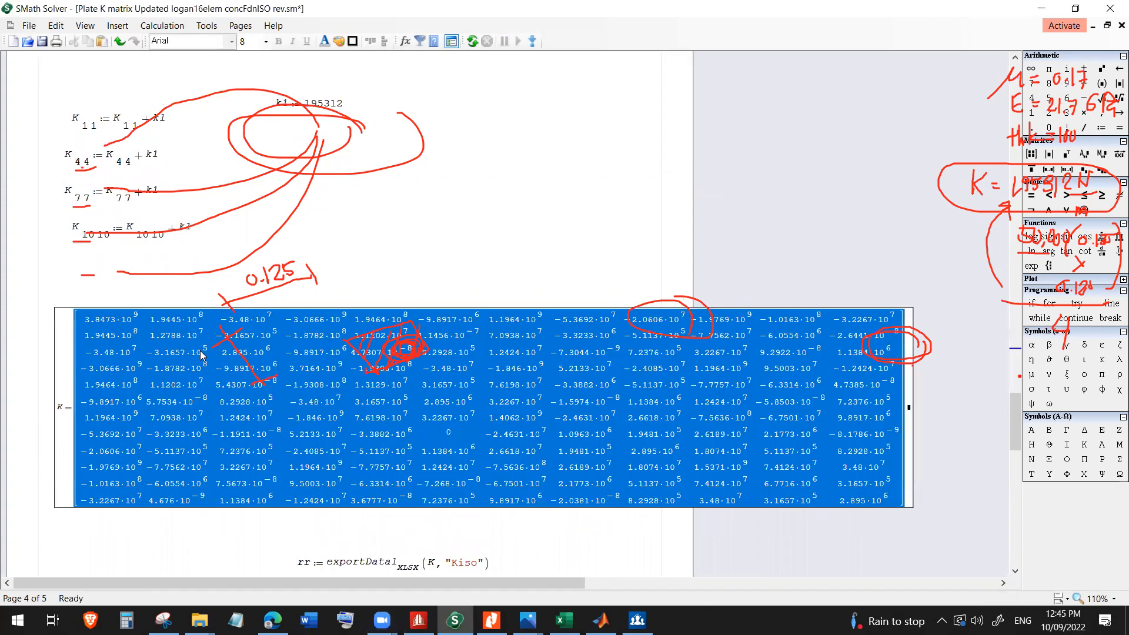
click(564, 415)
Deselect the K matrix and erase the freehand annotations drawn over the worksheet.
scroll(335, 129, down, 1)
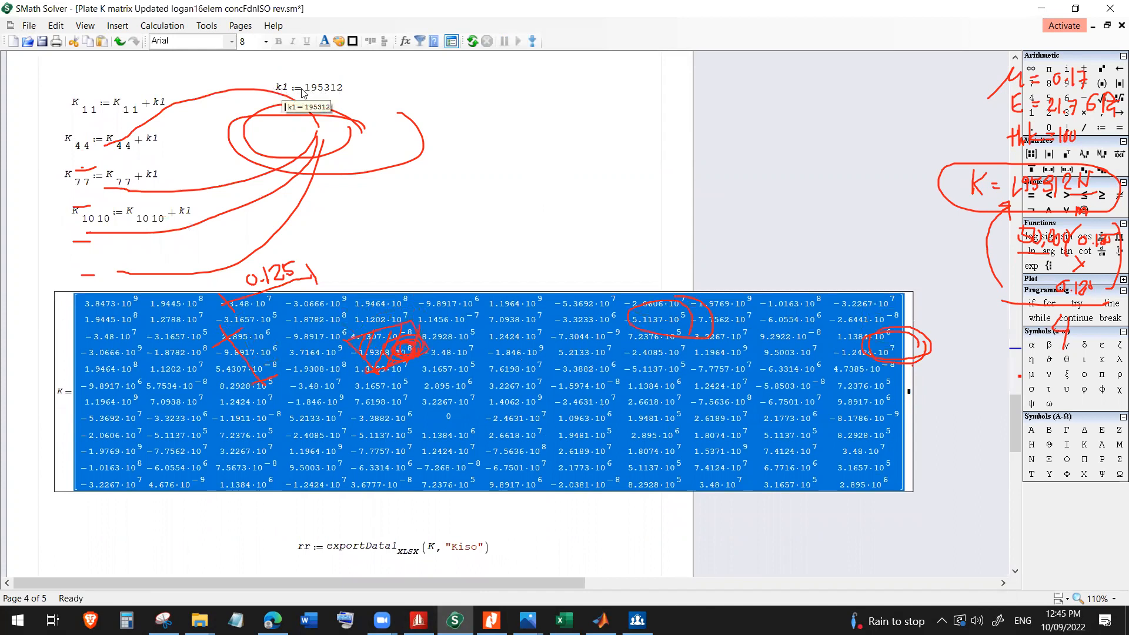
click(478, 227)
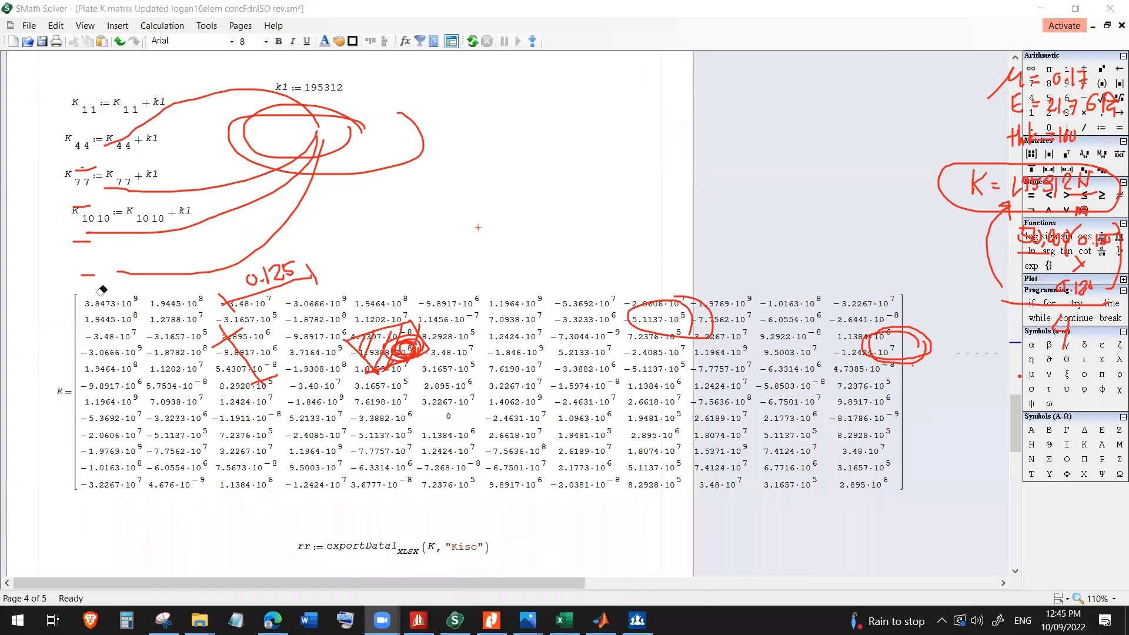
mouse_move(268, 149)
mouse_down()
mouse_move(221, 327)
mouse_move(298, 312)
mouse_move(311, 277)
mouse_move(410, 359)
mouse_move(388, 362)
mouse_move(717, 332)
mouse_move(898, 349)
mouse_up()
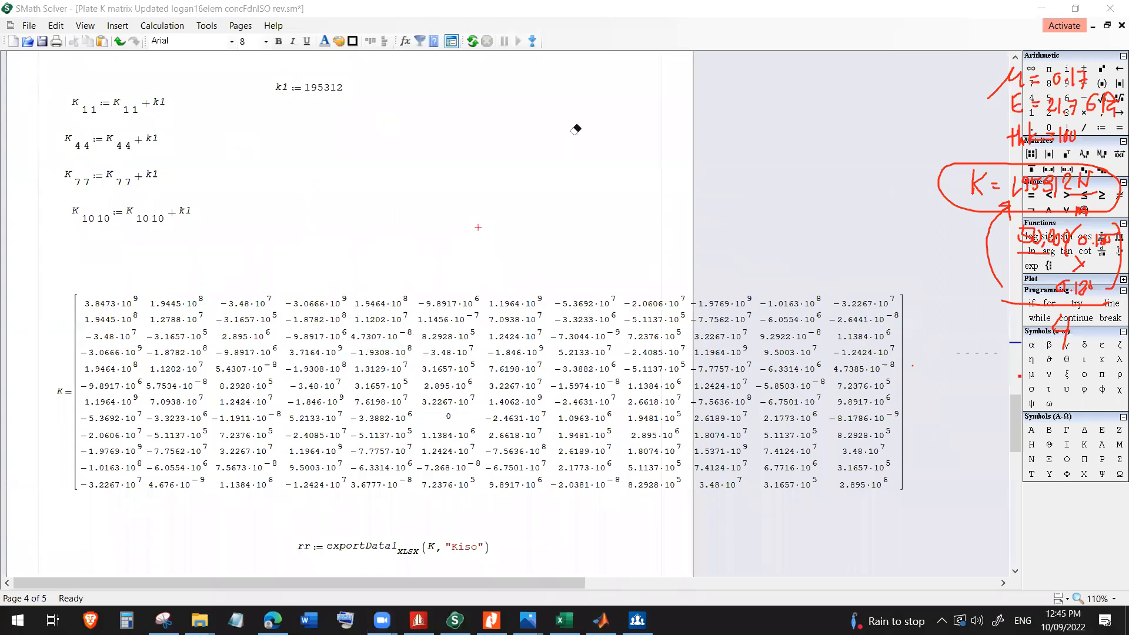
Select the full K matrix, switch to the worksheet "PlateLogan FDN.sm" and go to its first page.
click(180, 331)
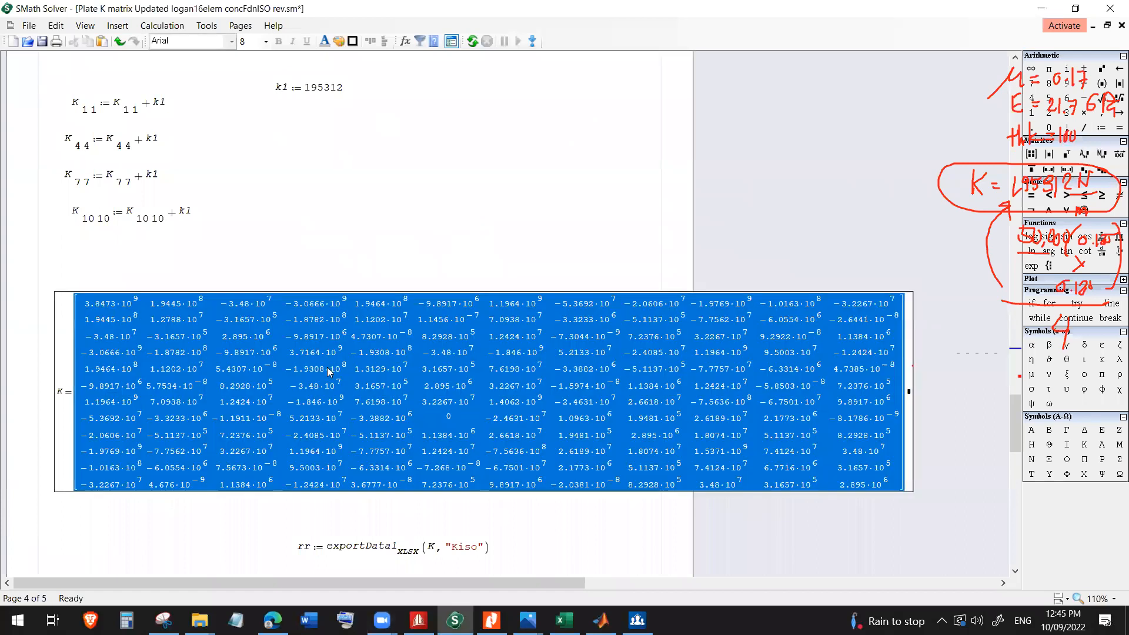
click(239, 26)
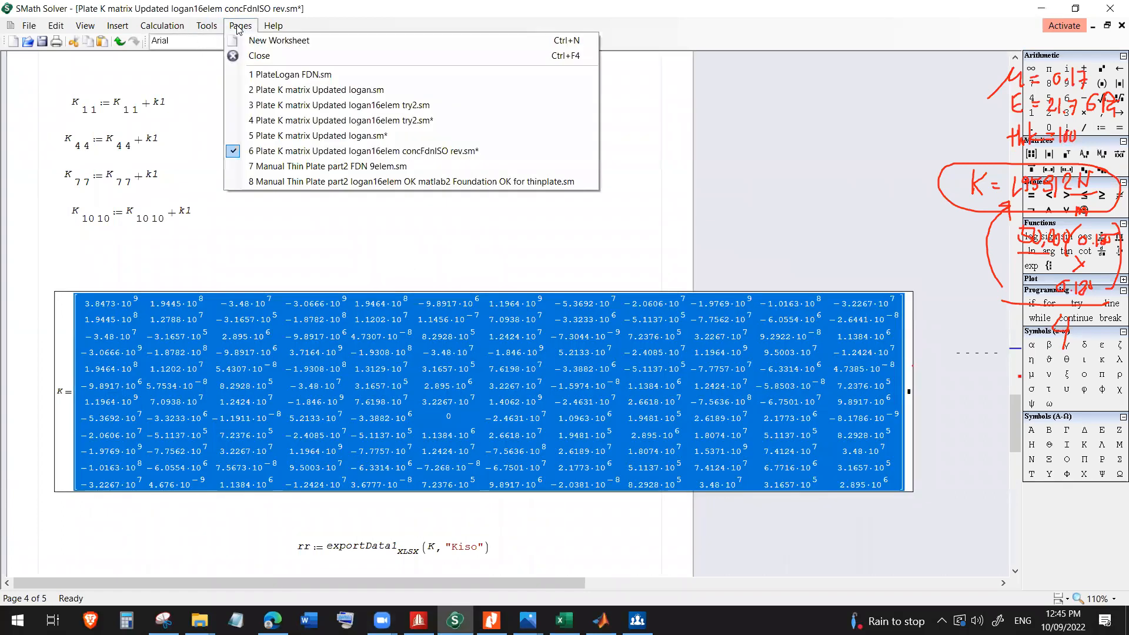
click(259, 74)
drag(1015, 118, 1014, 73)
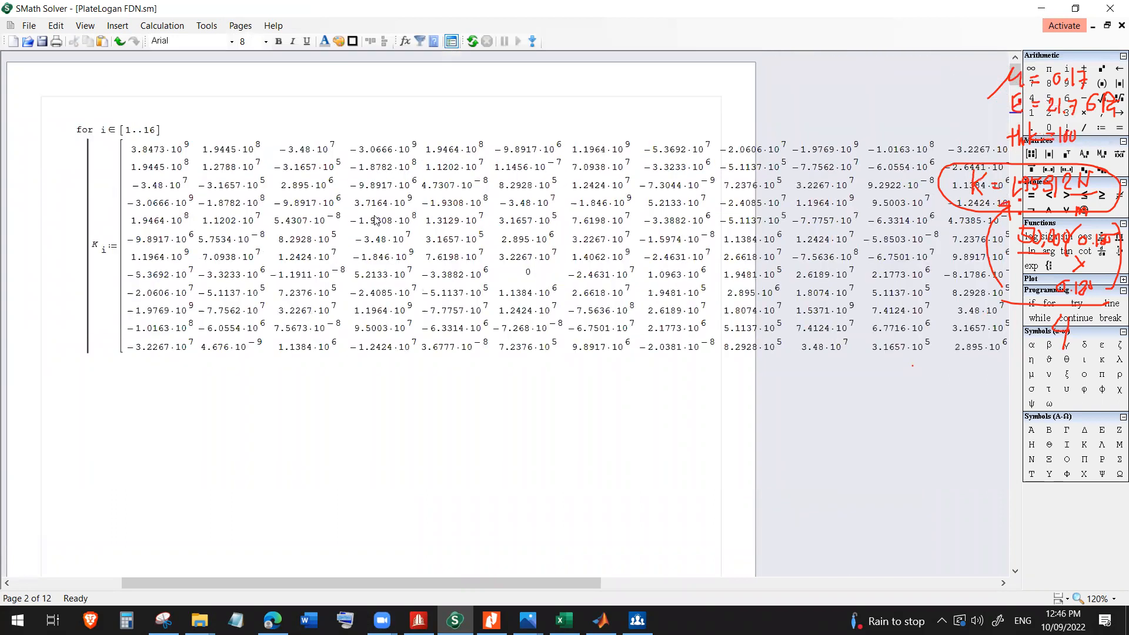
Examine the full width of the element stiffness matrix assigned to K inside the for loop.
scroll(150, 160, left, 3)
click(251, 166)
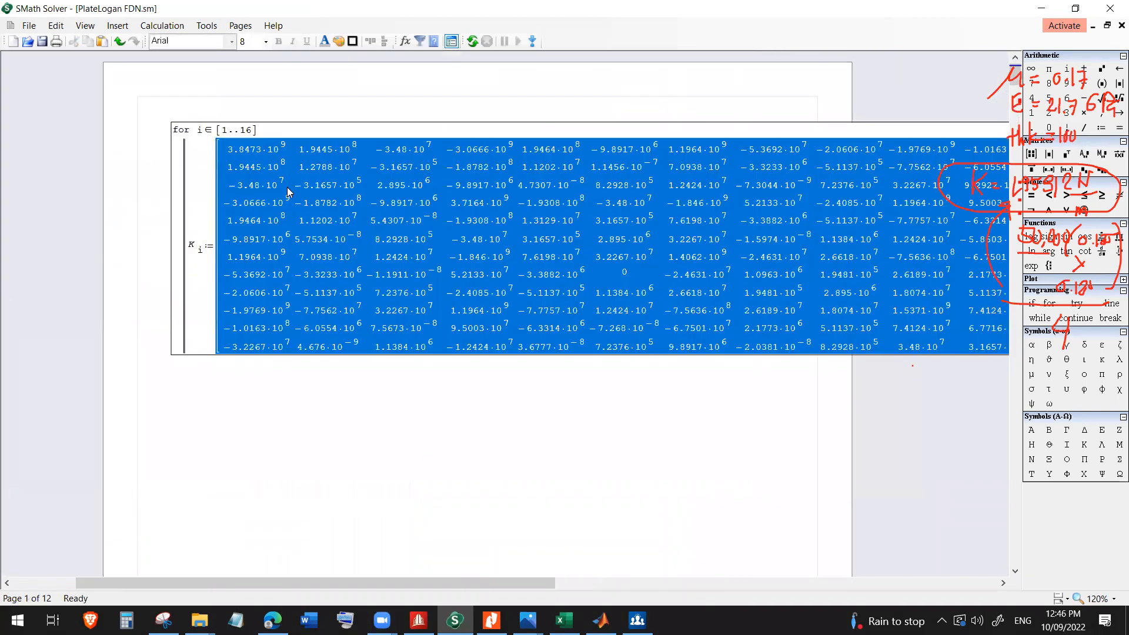
drag(245, 159, 333, 187)
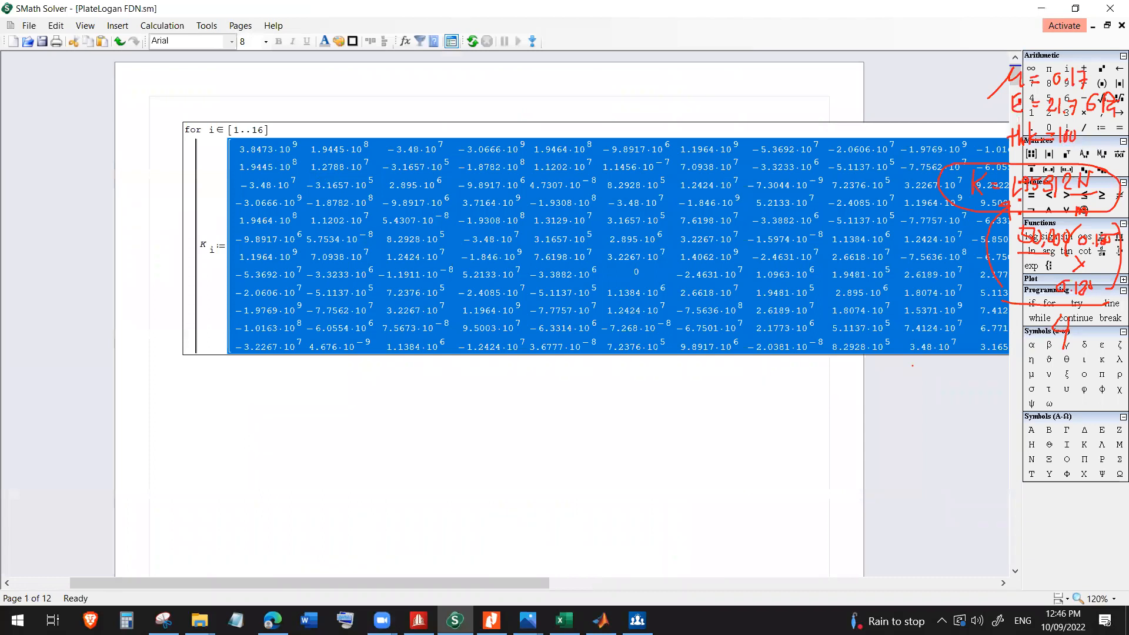
click(389, 405)
click(423, 385)
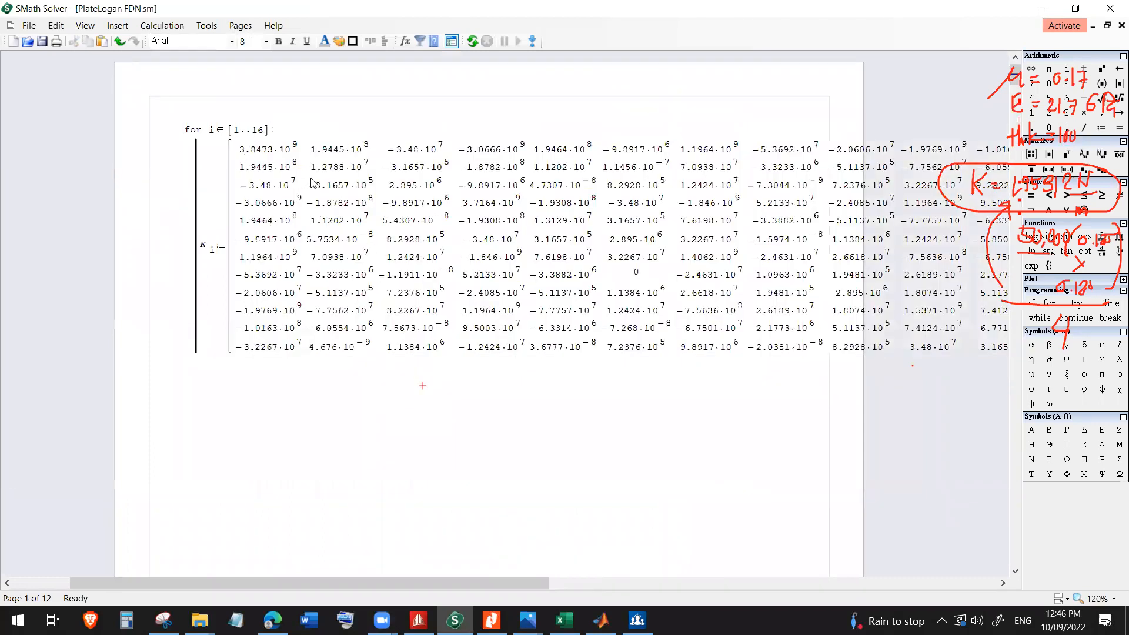
drag(411, 580, 474, 582)
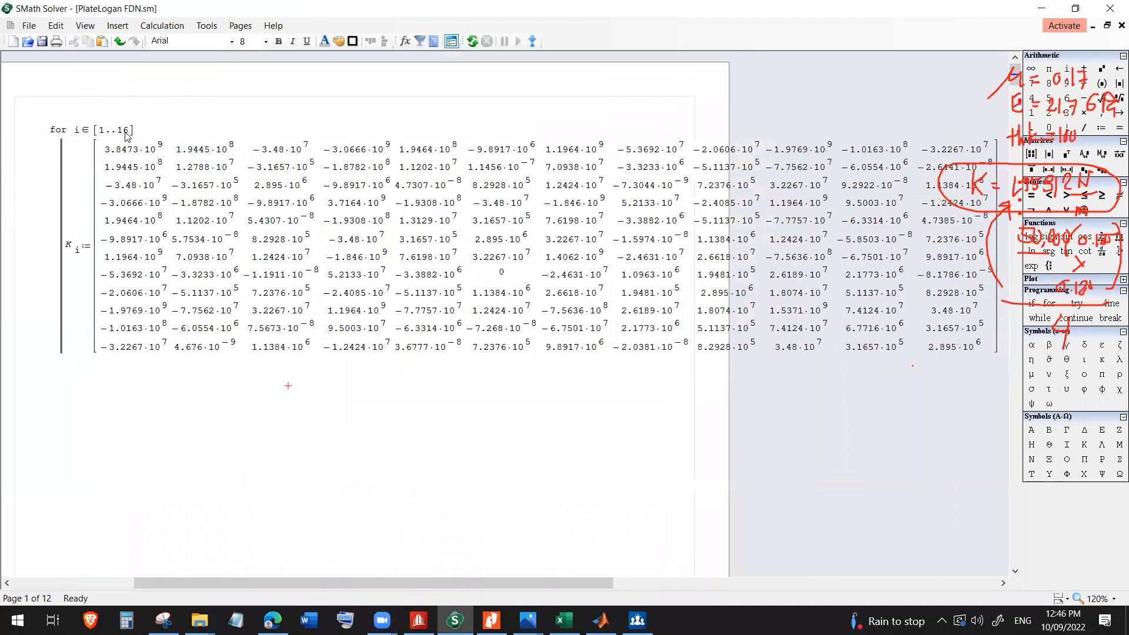
Compare the for loop's upper limit of 16 with the plate elements in STAAD.Pro, and return to SMath Solver.
click(126, 136)
click(418, 620)
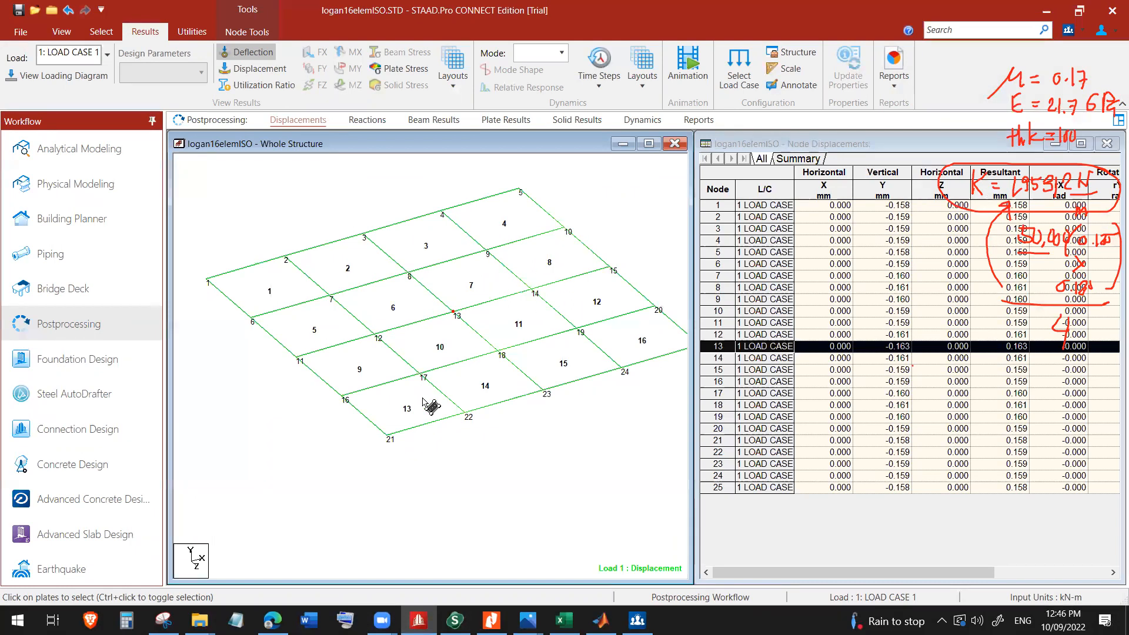
click(454, 620)
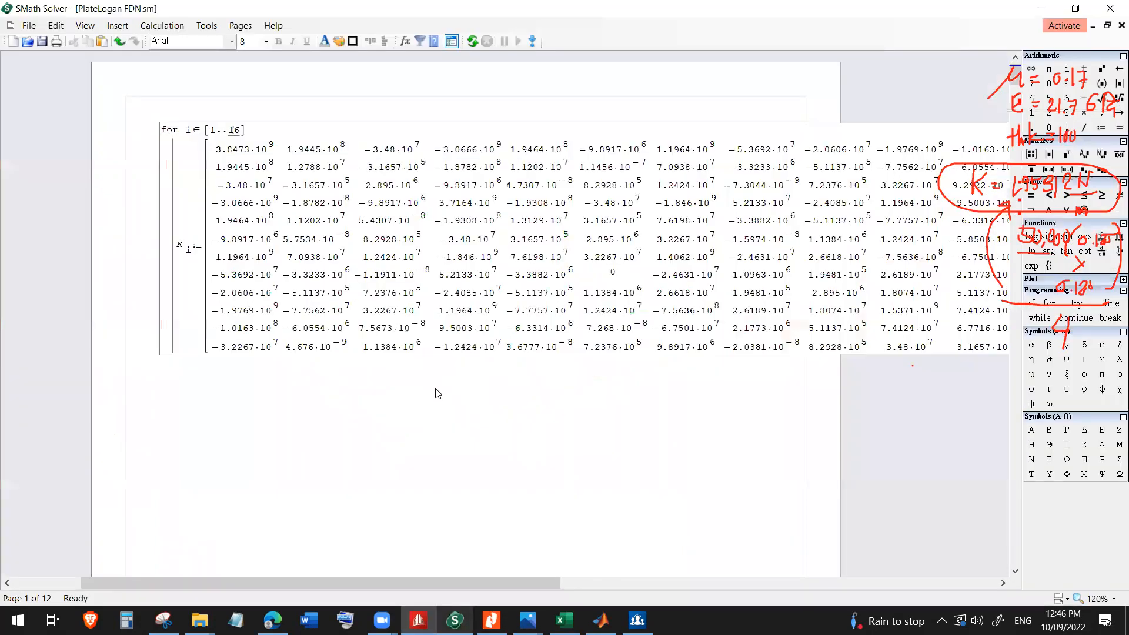
Go to page 2 of the worksheet and inspect the values assigned to nnodes, member and reduce.
drag(1014, 66, 1012, 125)
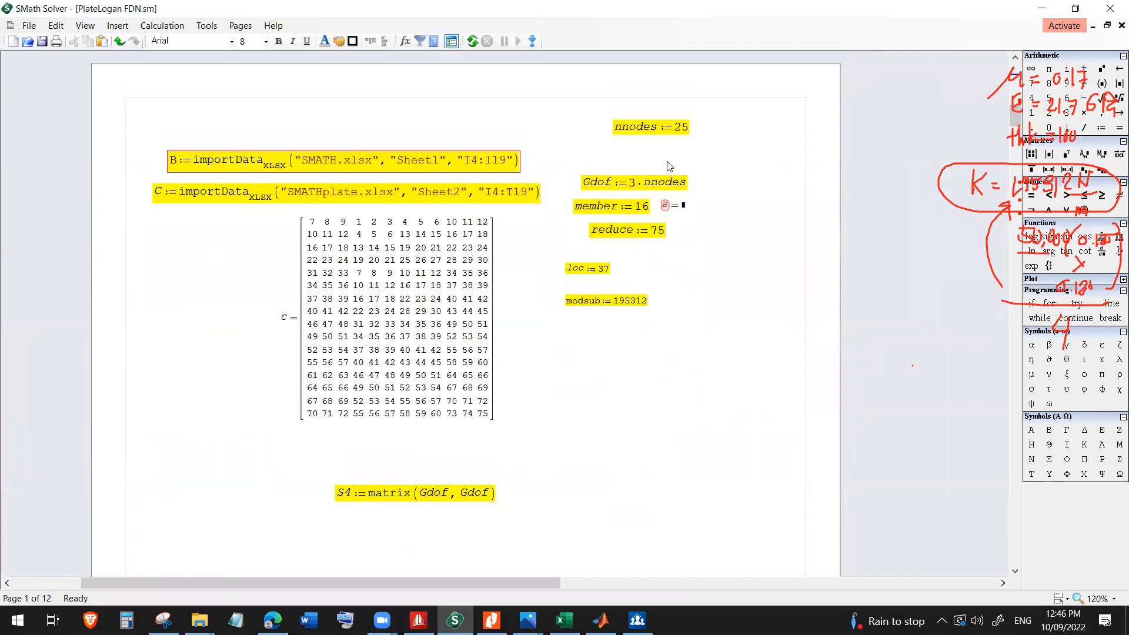
double_click(682, 129)
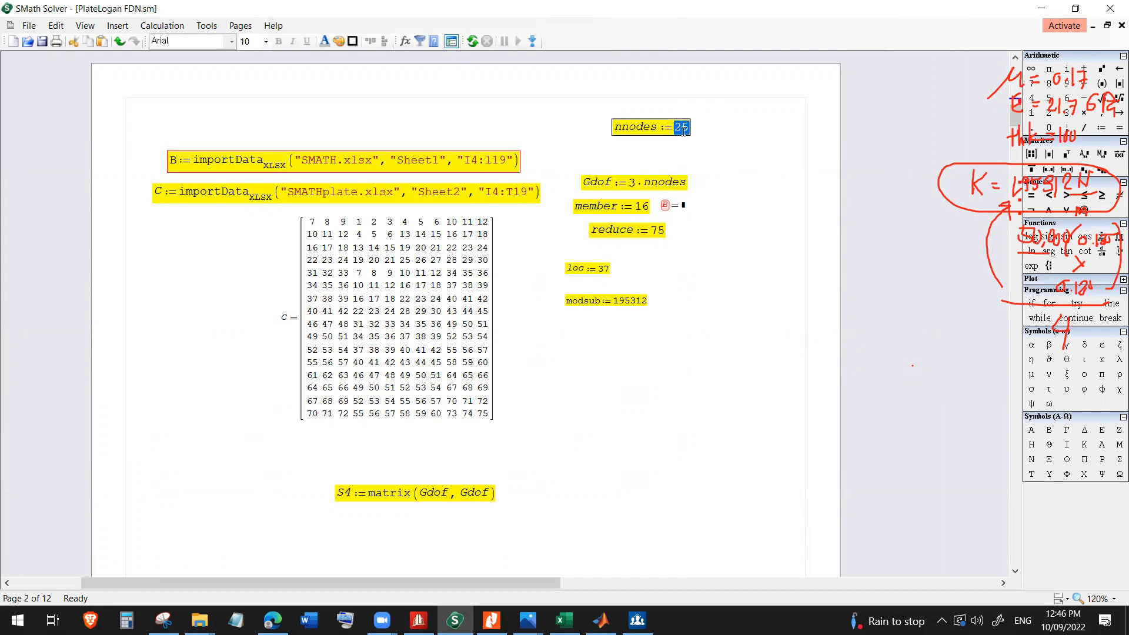
double_click(643, 208)
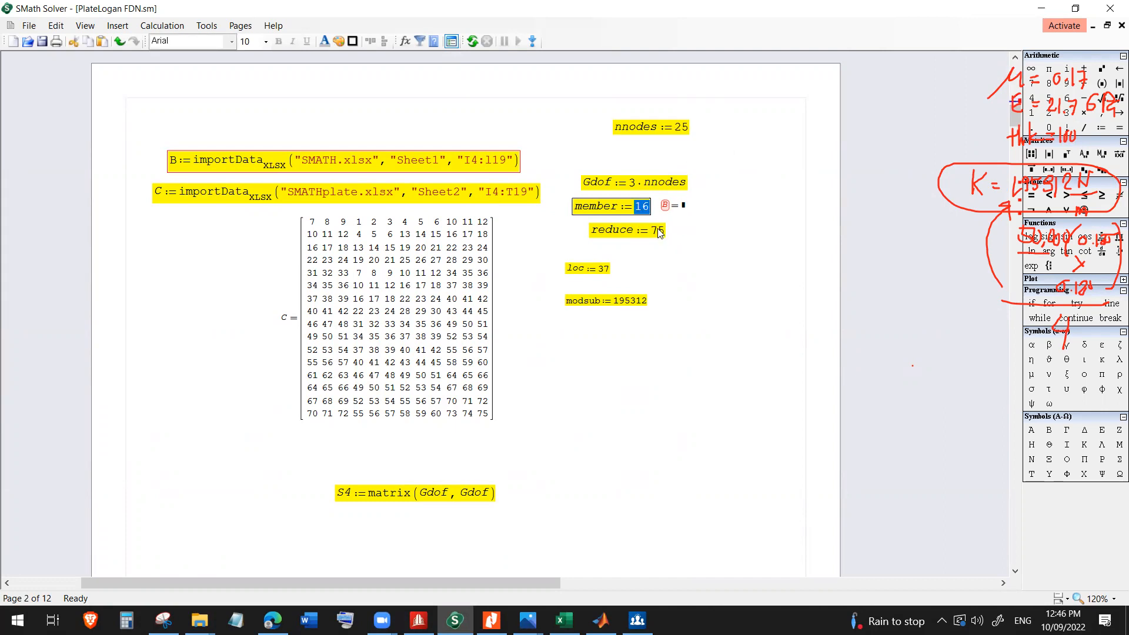
double_click(656, 235)
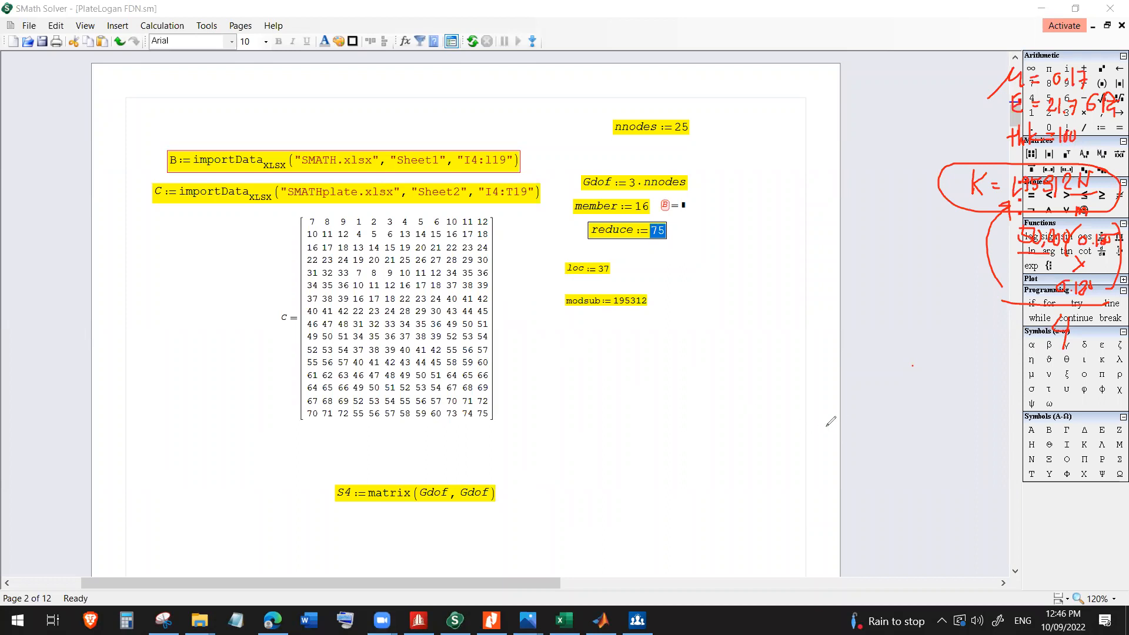
Sketch a footing with a column stub beside the variables, add its curved deflected shape and mark a point with the rotation θ.
mouse_move(753, 400)
mouse_down()
mouse_move(816, 351)
mouse_move(858, 391)
mouse_move(917, 386)
mouse_move(936, 425)
mouse_move(755, 415)
mouse_move(753, 402)
mouse_up()
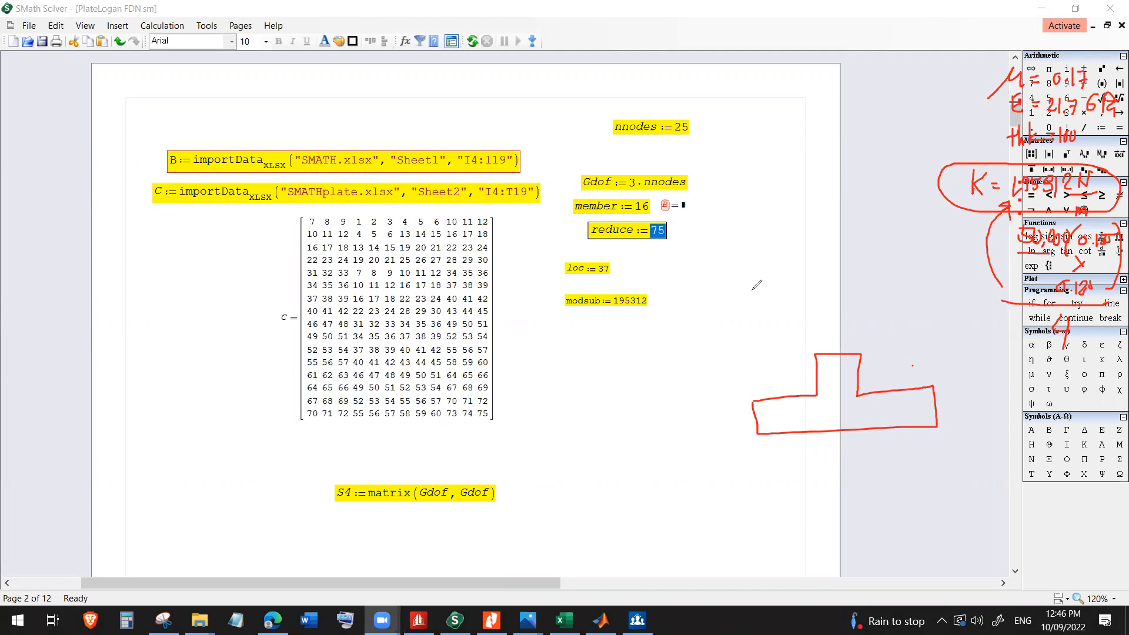
mouse_move(758, 414)
mouse_down()
mouse_move(814, 432)
mouse_move(897, 434)
mouse_move(941, 402)
mouse_up()
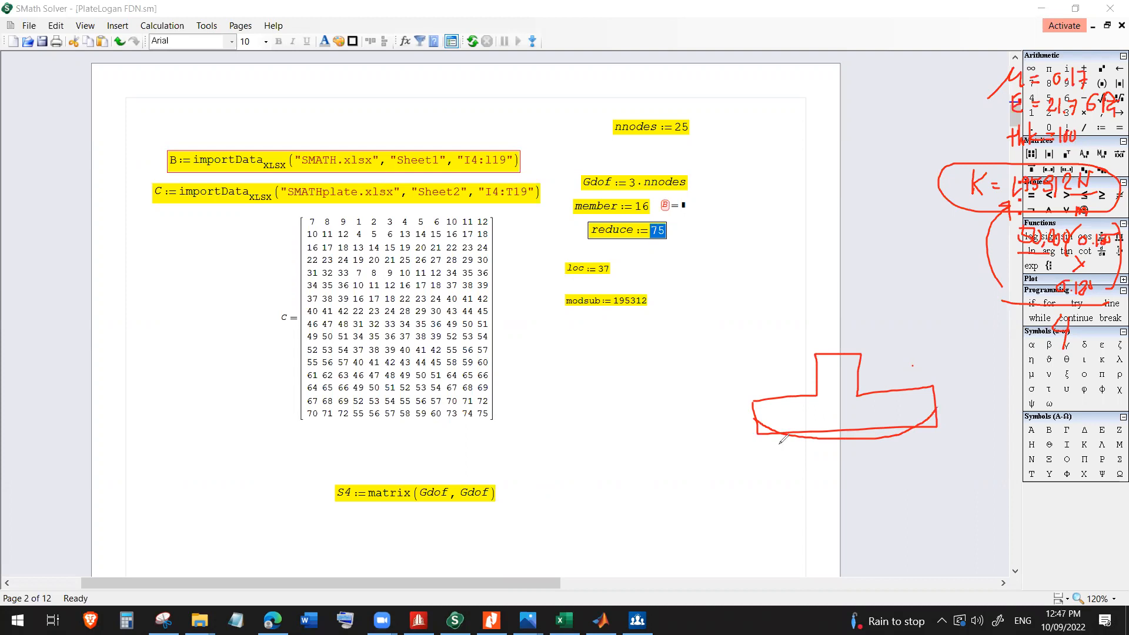
mouse_move(780, 435)
mouse_down()
mouse_move(784, 471)
mouse_move(775, 440)
mouse_move(804, 423)
mouse_up()
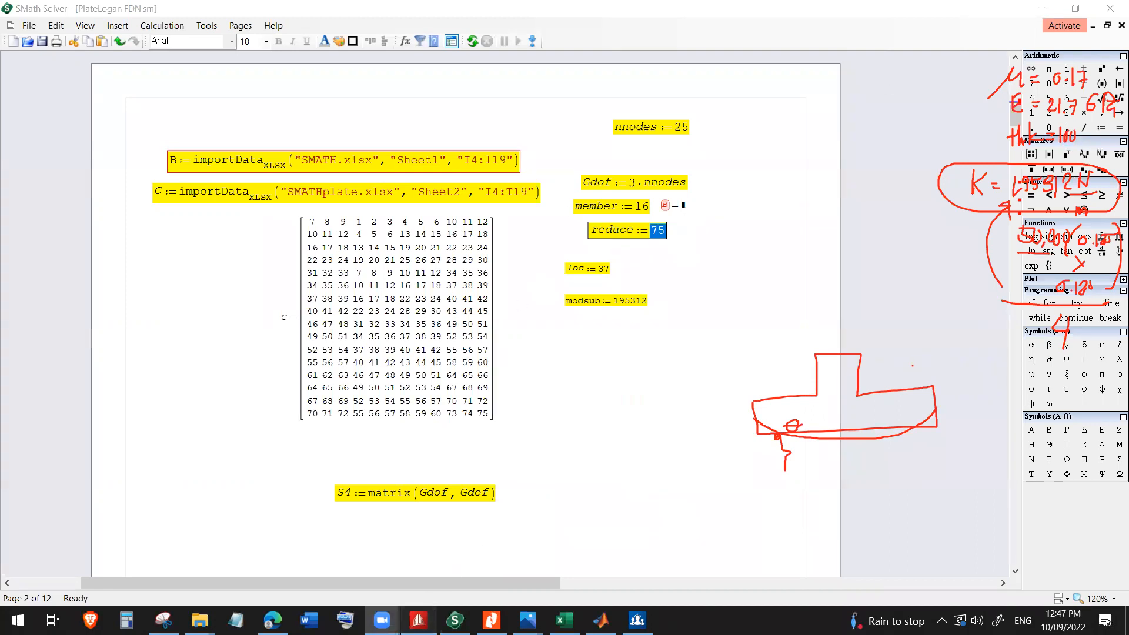
Switch to STAAD.Pro, mark nodes 1 to 5 along the plate's upper edge and sketch two θ rotations and a vertical line at node 5.
click(418, 620)
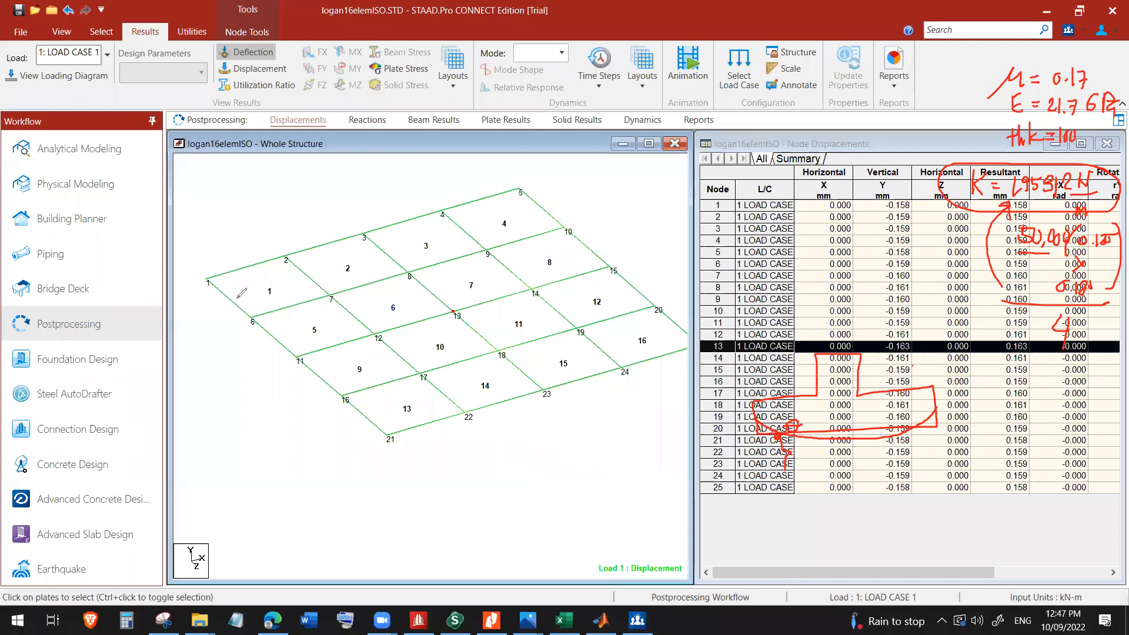
drag(213, 275, 209, 282)
drag(284, 251, 291, 251)
drag(442, 210, 439, 214)
drag(520, 184, 525, 180)
mouse_move(516, 188)
mouse_down()
mouse_move(516, 228)
mouse_move(464, 203)
mouse_move(527, 196)
mouse_move(535, 213)
mouse_move(533, 189)
mouse_up()
mouse_move(490, 182)
mouse_down()
mouse_move(483, 196)
mouse_move(497, 187)
mouse_up()
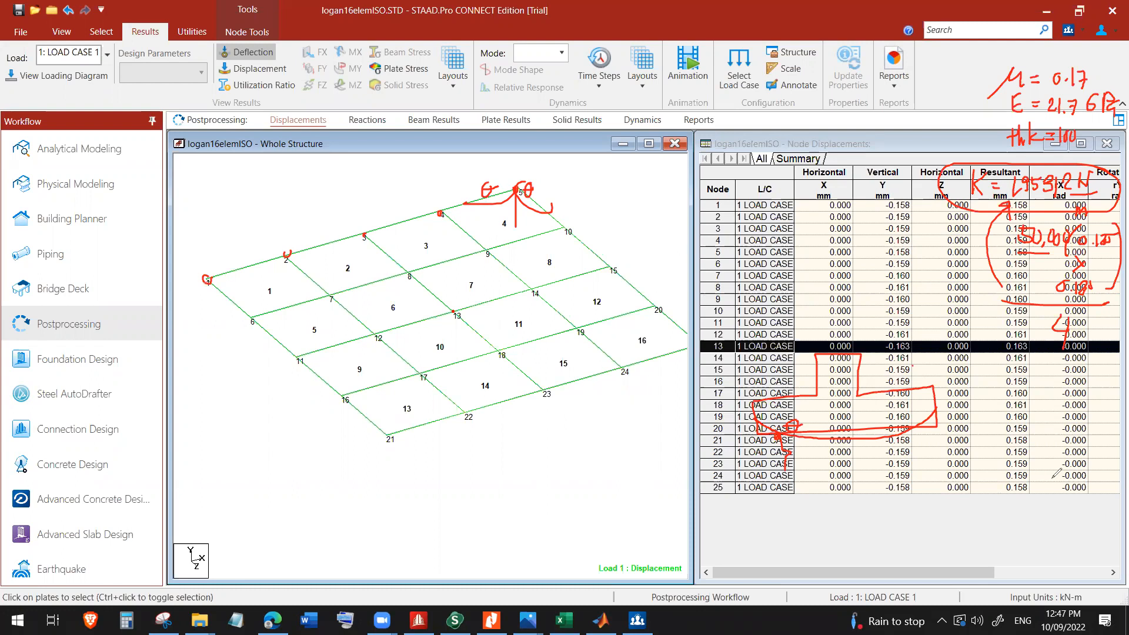
Write the degree-of-freedom product 25×3 = 75 below the displacement table, circle 75 and return to SMath Solver.
mouse_move(1016, 493)
mouse_down()
mouse_move(1030, 503)
mouse_move(1046, 482)
mouse_up()
mouse_move(1048, 482)
mouse_down()
mouse_move(1059, 499)
mouse_move(1047, 500)
mouse_move(1074, 489)
mouse_move(1039, 521)
mouse_move(1096, 519)
mouse_move(1086, 491)
mouse_up()
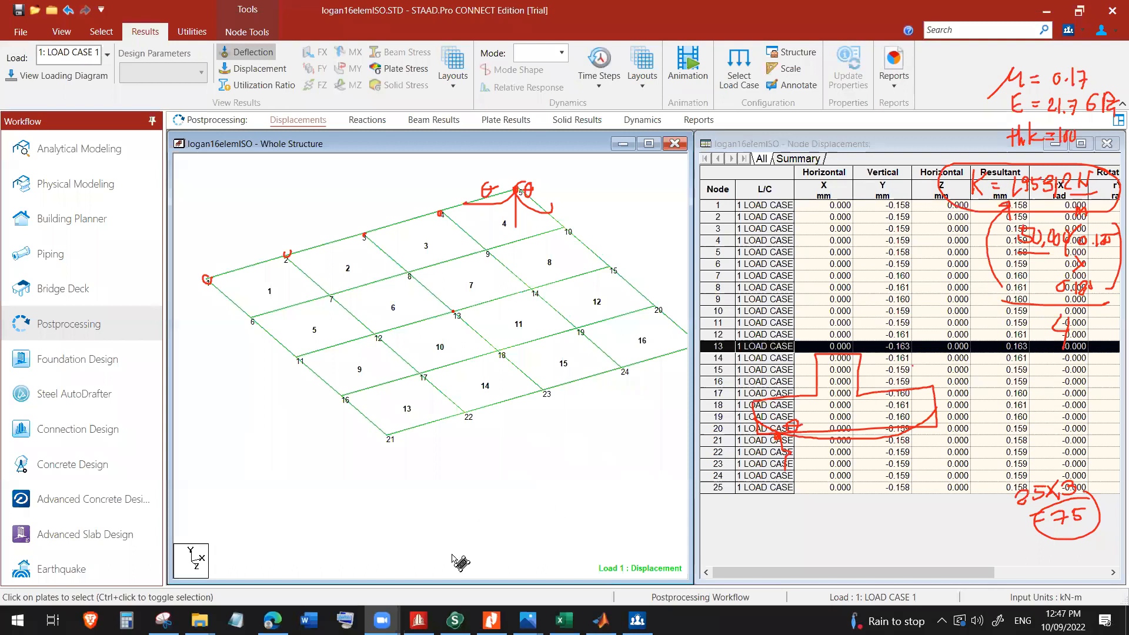
click(455, 620)
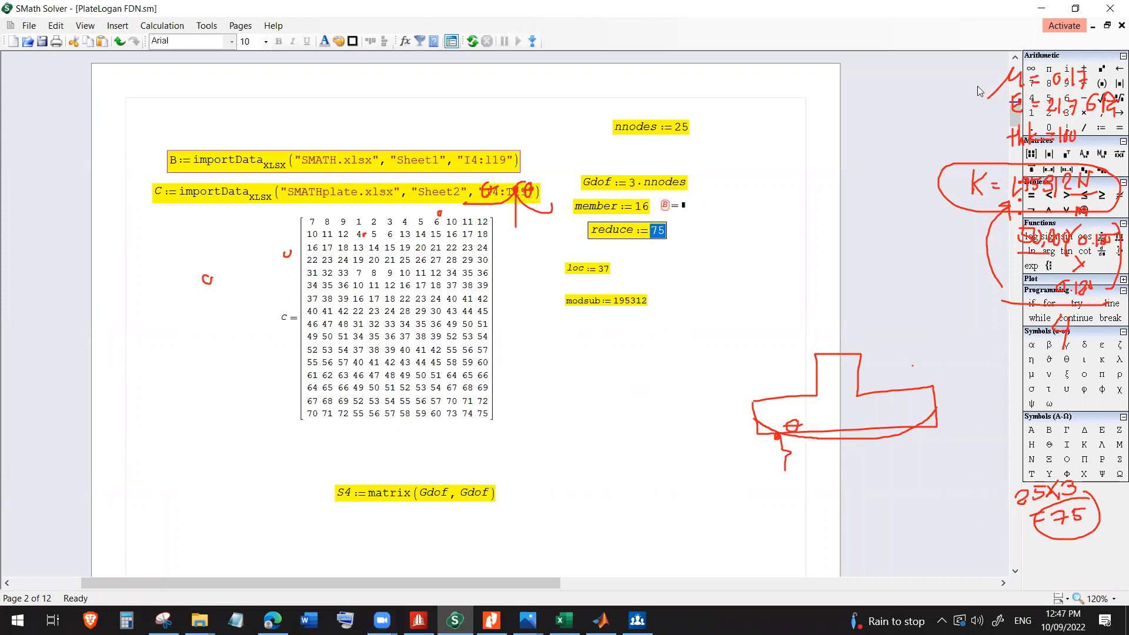
Sketch a small plate outline with thickened edges beside the footing drawing and dot its interior nodes.
mouse_move(985, 376)
mouse_down()
mouse_move(1003, 424)
mouse_move(1049, 368)
mouse_move(995, 420)
mouse_up()
mouse_move(990, 374)
mouse_down()
mouse_move(999, 428)
mouse_move(980, 379)
mouse_move(1058, 359)
mouse_move(1067, 410)
mouse_up()
drag(998, 423, 1070, 410)
mouse_move(986, 375)
mouse_down()
mouse_move(998, 424)
mouse_move(985, 379)
mouse_up()
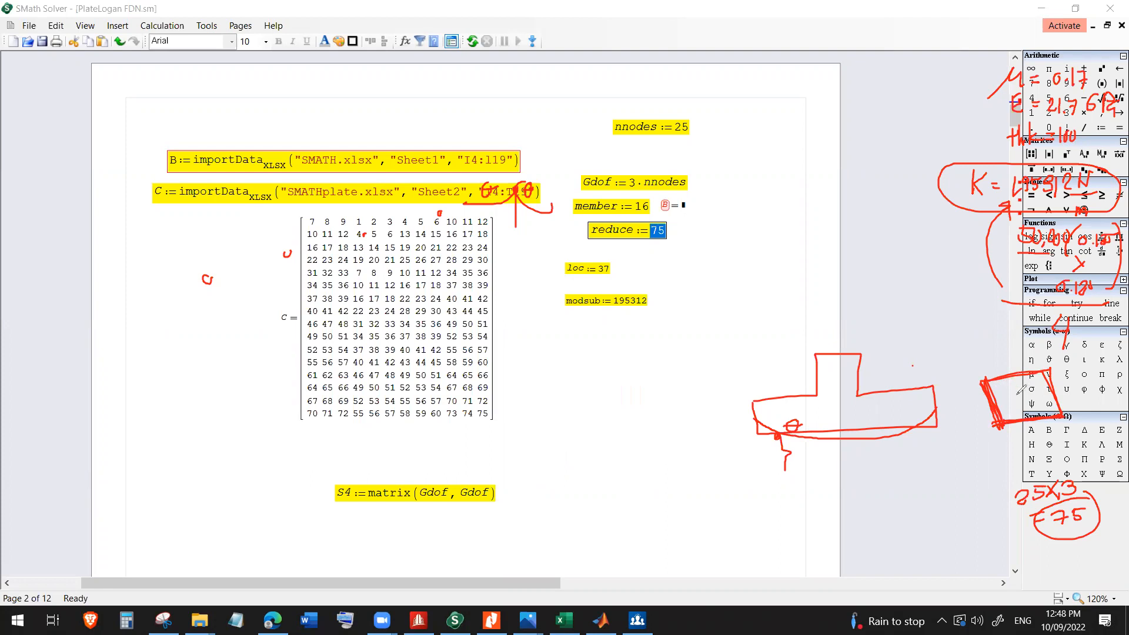
drag(1011, 400, 1015, 401)
Check the value assigned to loc, then switch to STAAD.Pro and locate the plate's centre node 13.
click(668, 287)
double_click(602, 274)
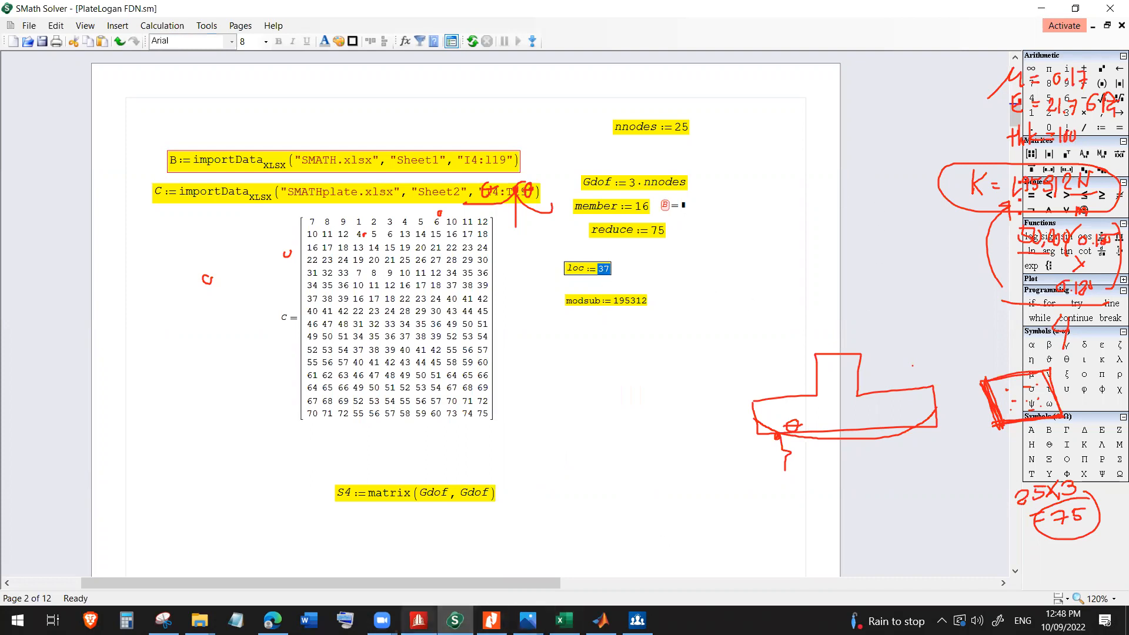
click(418, 619)
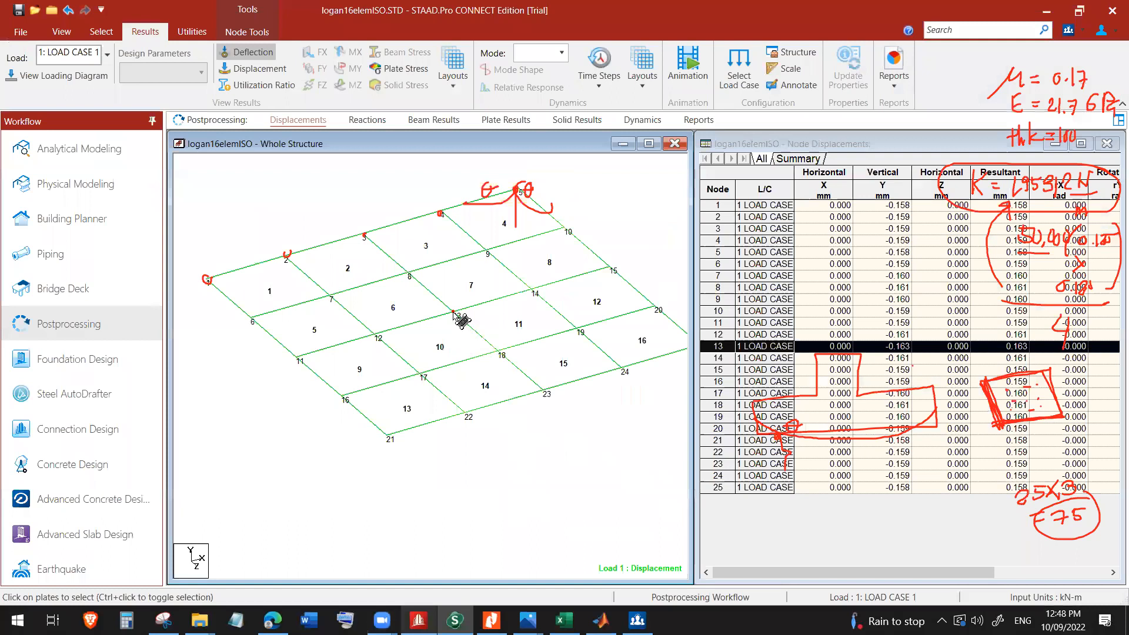
key(ctrl)
key(ctrl)
key(ctrl)
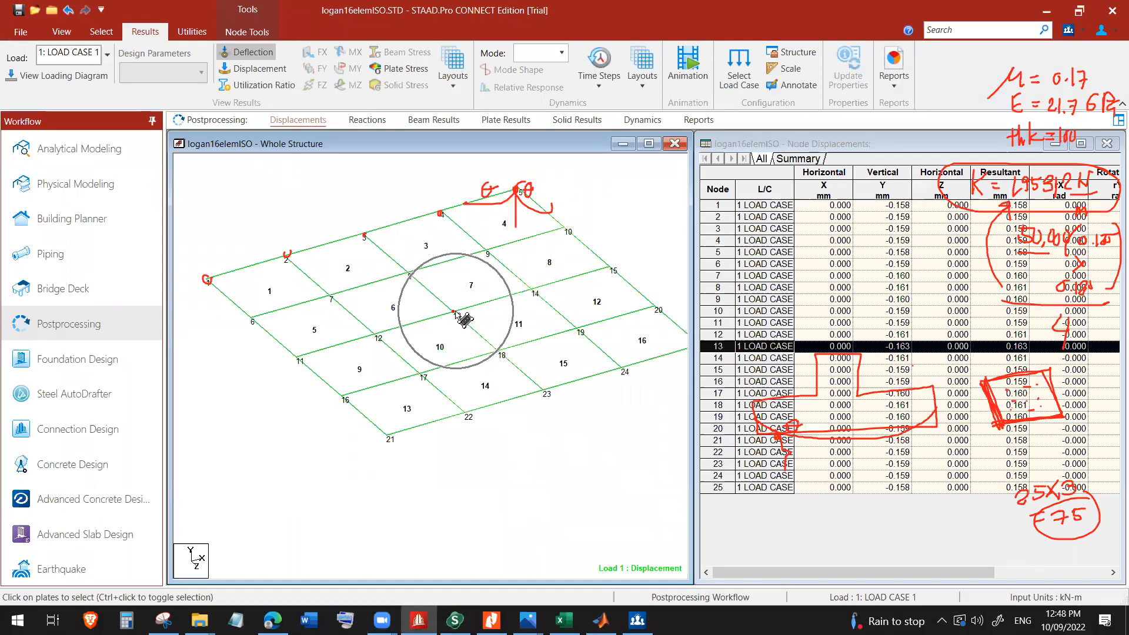
key(ctrl)
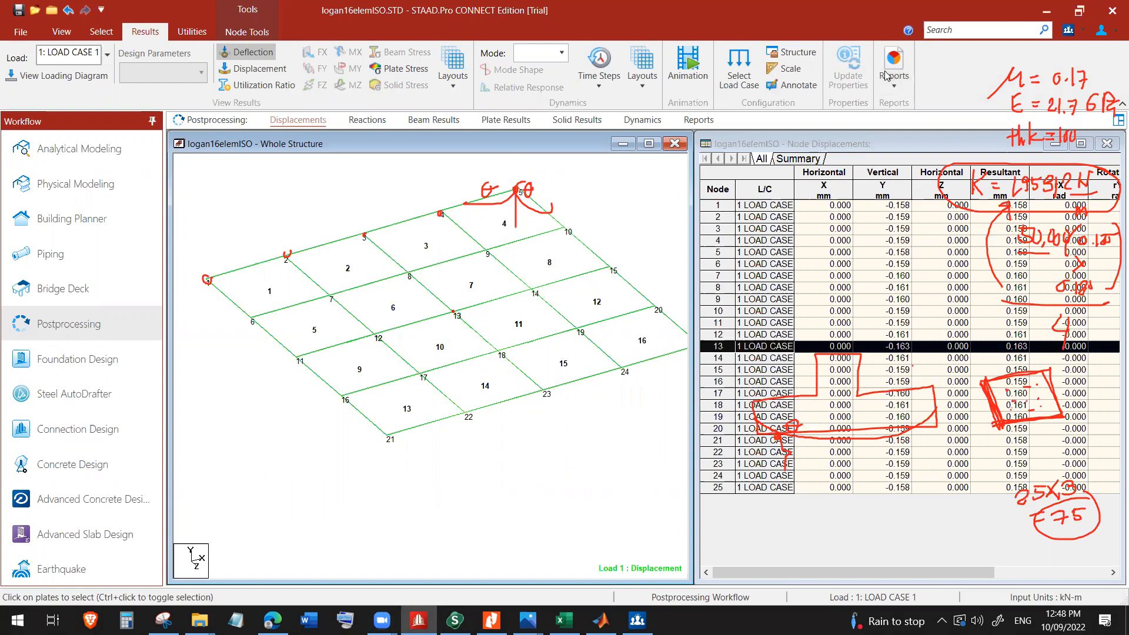
click(457, 318)
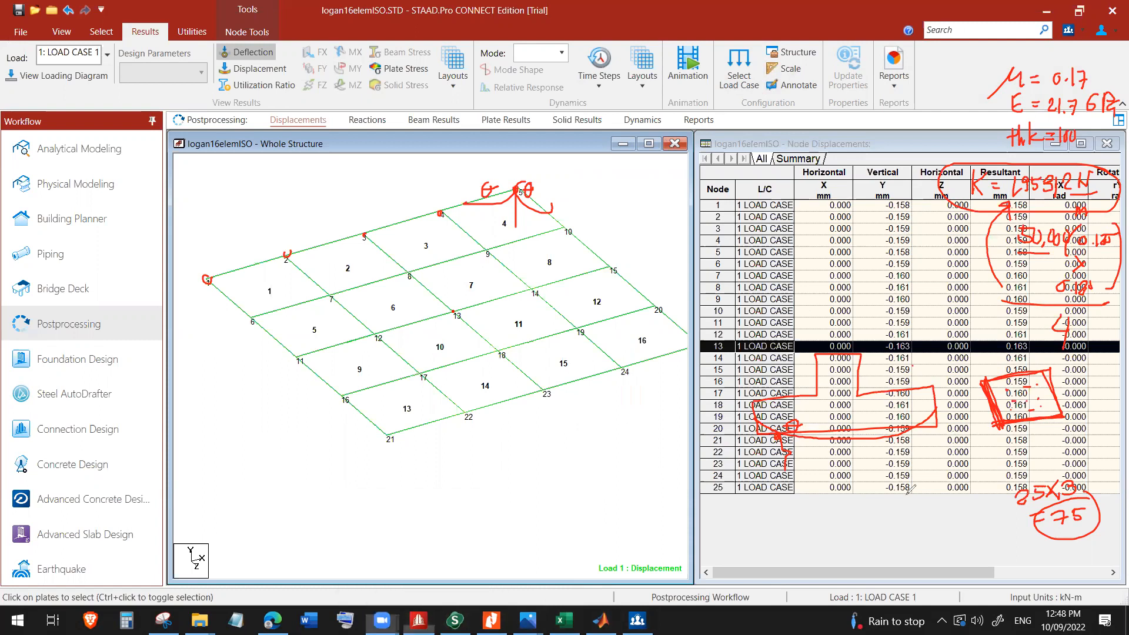
Annotate the displacement table with "13×3=39" and a circled 37, and write the "Base" and "SBC" note below it.
mouse_move(902, 548)
mouse_down()
mouse_move(908, 533)
mouse_move(904, 547)
mouse_up()
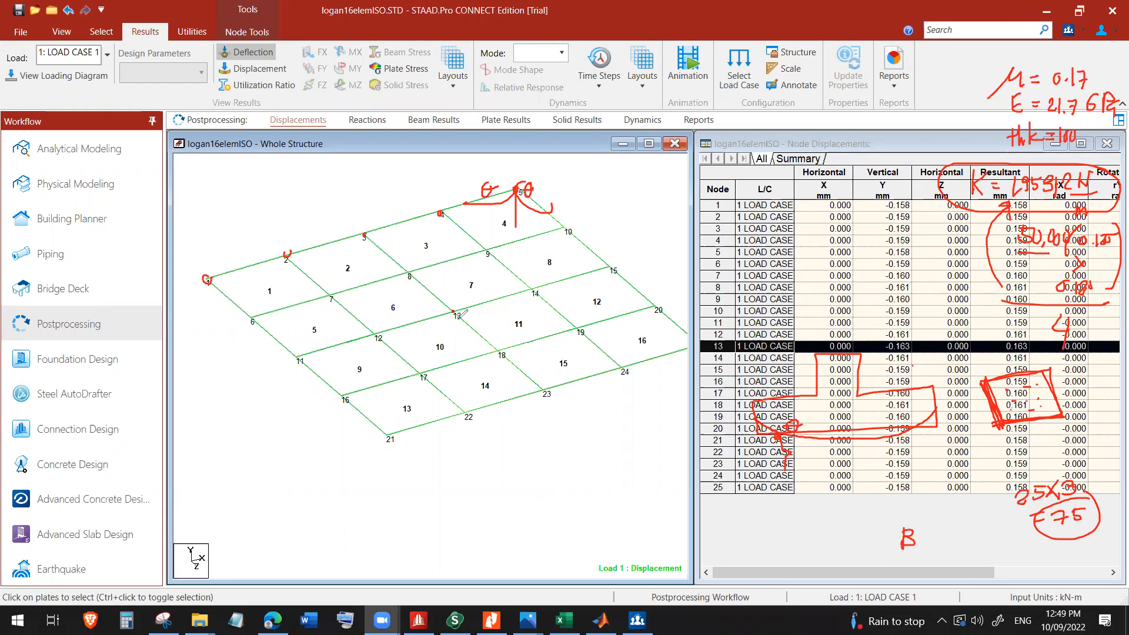
mouse_move(928, 534)
mouse_down()
mouse_move(920, 541)
mouse_move(938, 533)
mouse_move(951, 546)
mouse_up()
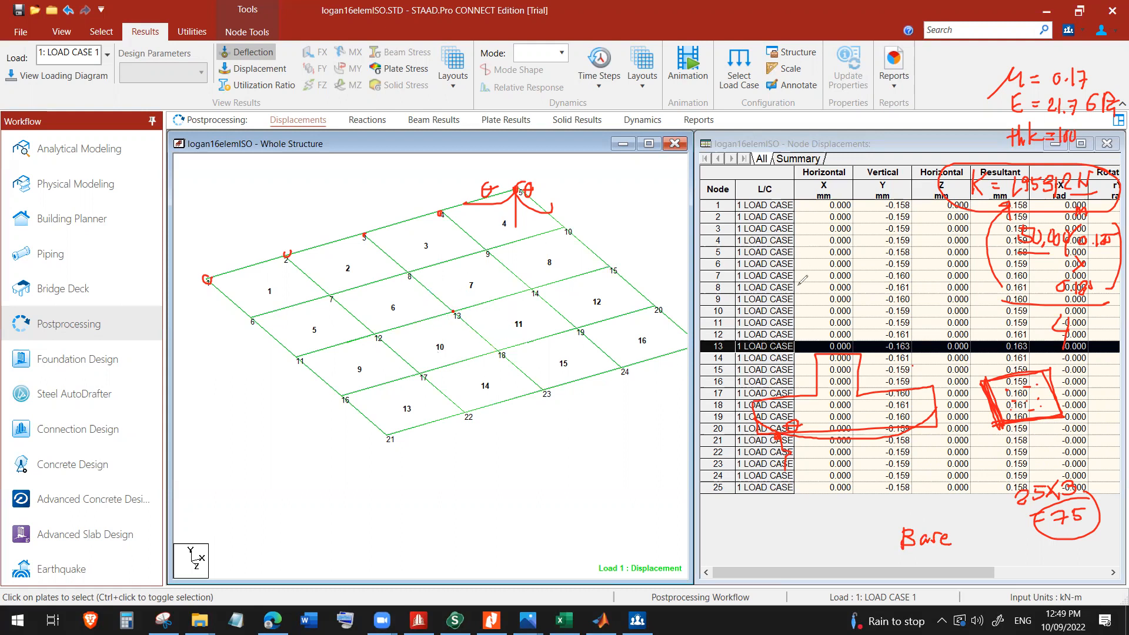
mouse_move(831, 259)
mouse_down()
mouse_move(832, 279)
mouse_move(910, 264)
mouse_up()
mouse_move(900, 272)
mouse_down()
mouse_move(937, 272)
mouse_move(944, 262)
mouse_move(922, 237)
mouse_move(947, 234)
mouse_up()
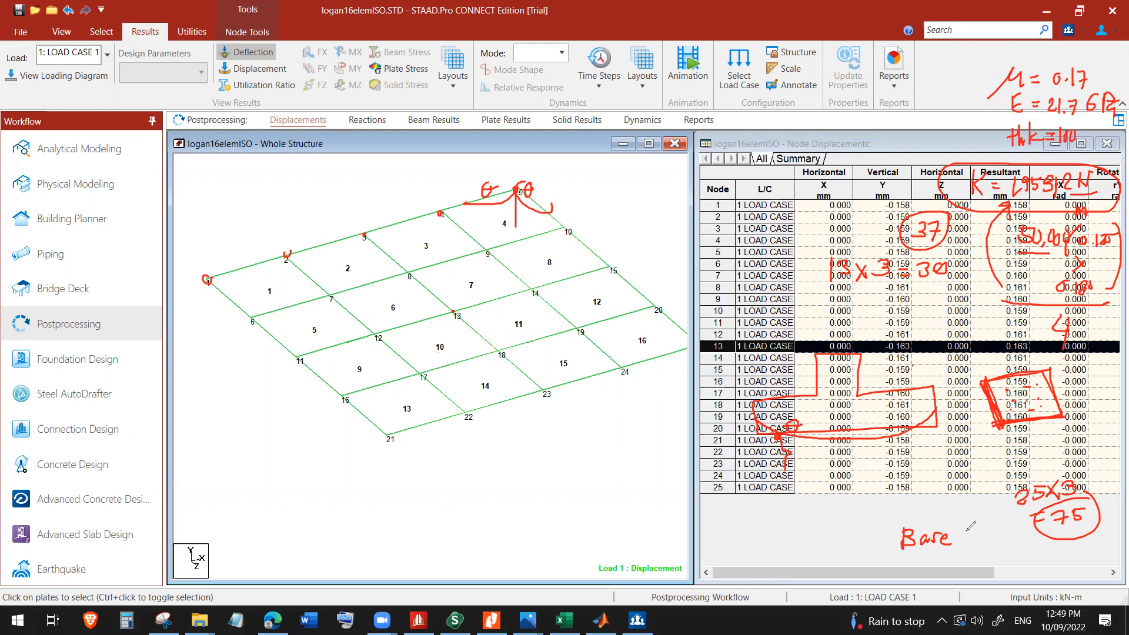
mouse_move(975, 521)
mouse_down()
mouse_move(968, 537)
mouse_move(997, 526)
mouse_move(1017, 542)
mouse_up()
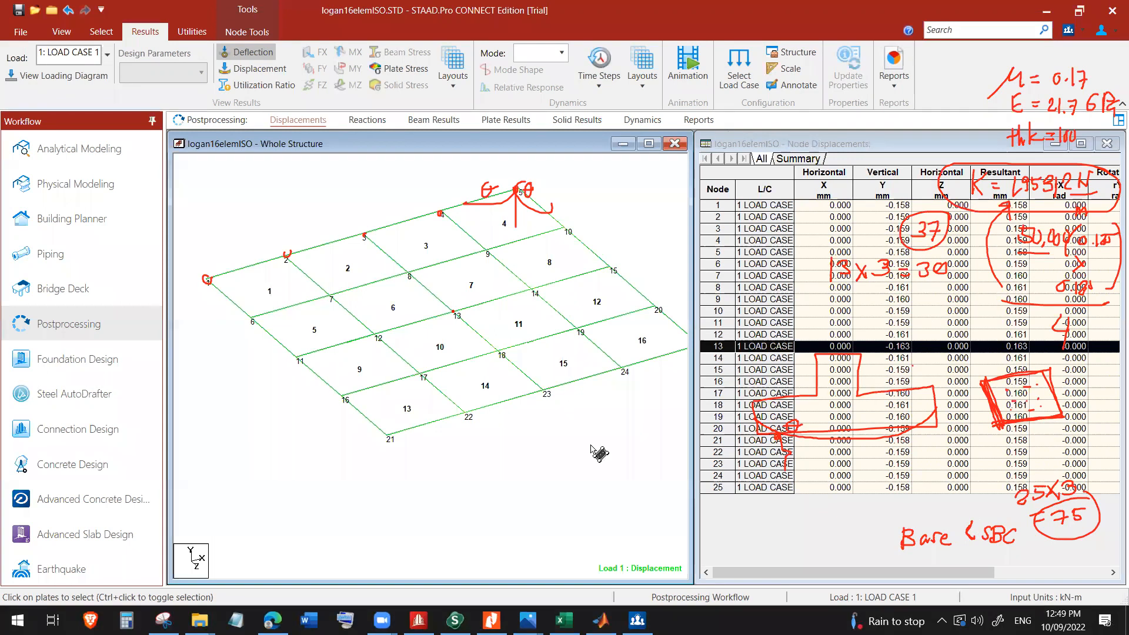
Return to SMath Solver and inspect the subgrade modulus value assigned to modsub.
click(454, 619)
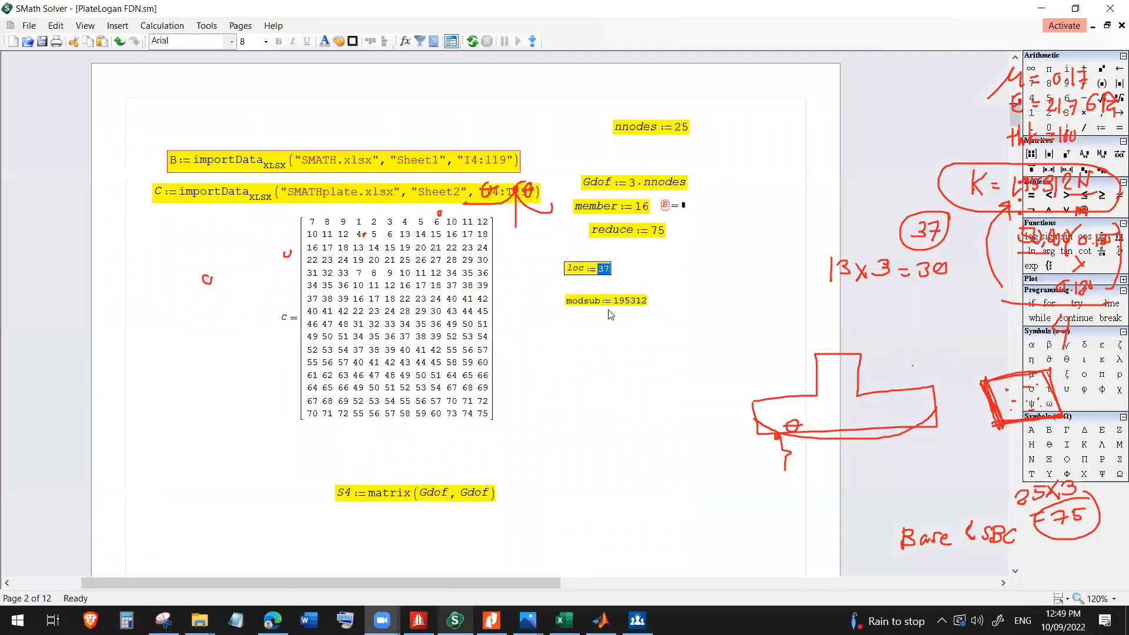
click(574, 301)
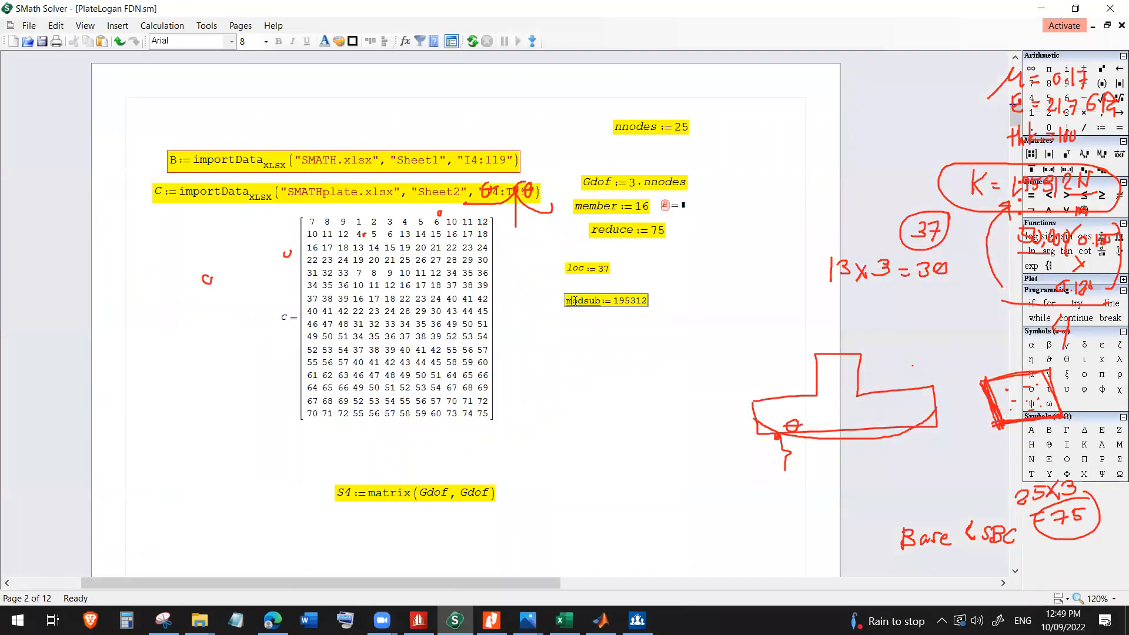
double_click(615, 301)
click(594, 336)
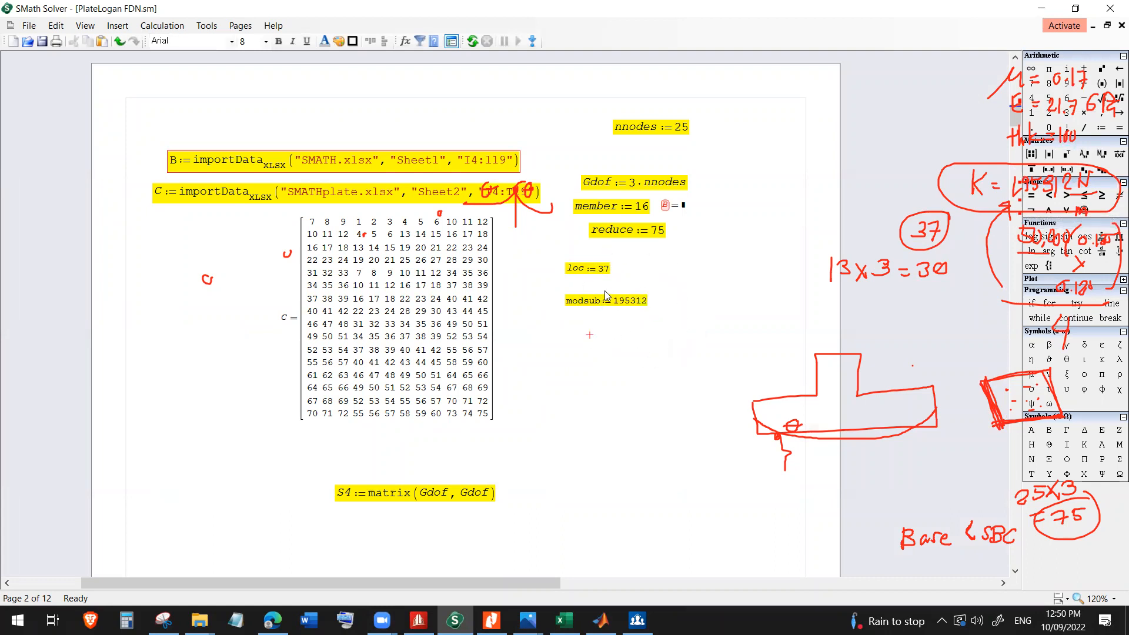
double_click(616, 304)
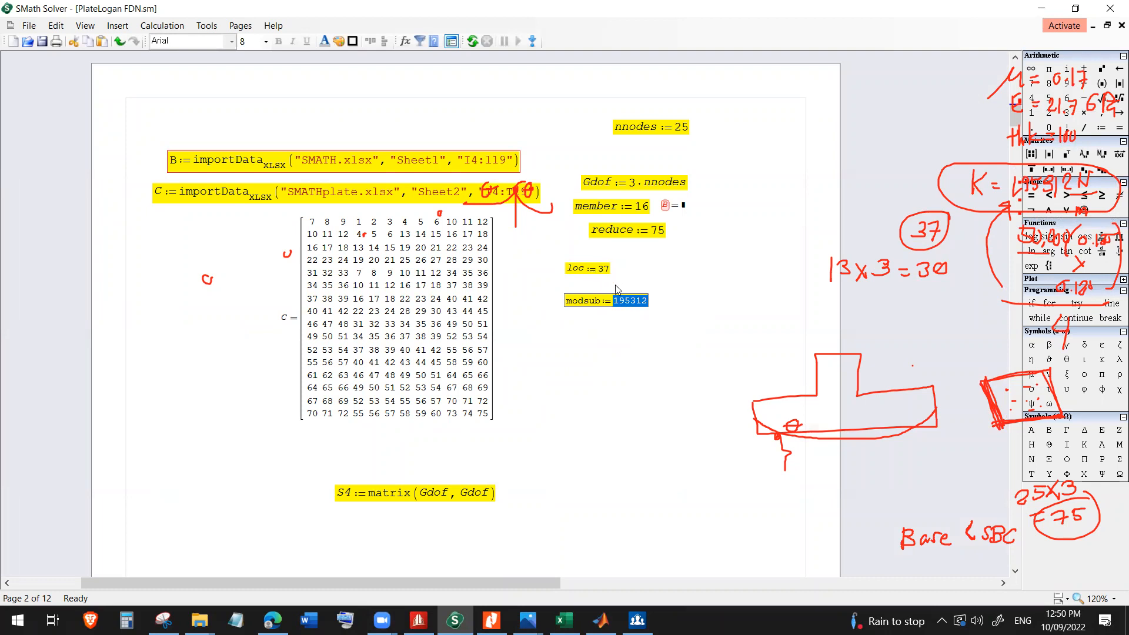
click(606, 358)
Go to the importData definitions of D and E on page 5 and examine their ranges AH25:AH99 and AI25:AI99.
drag(1010, 126, 1015, 256)
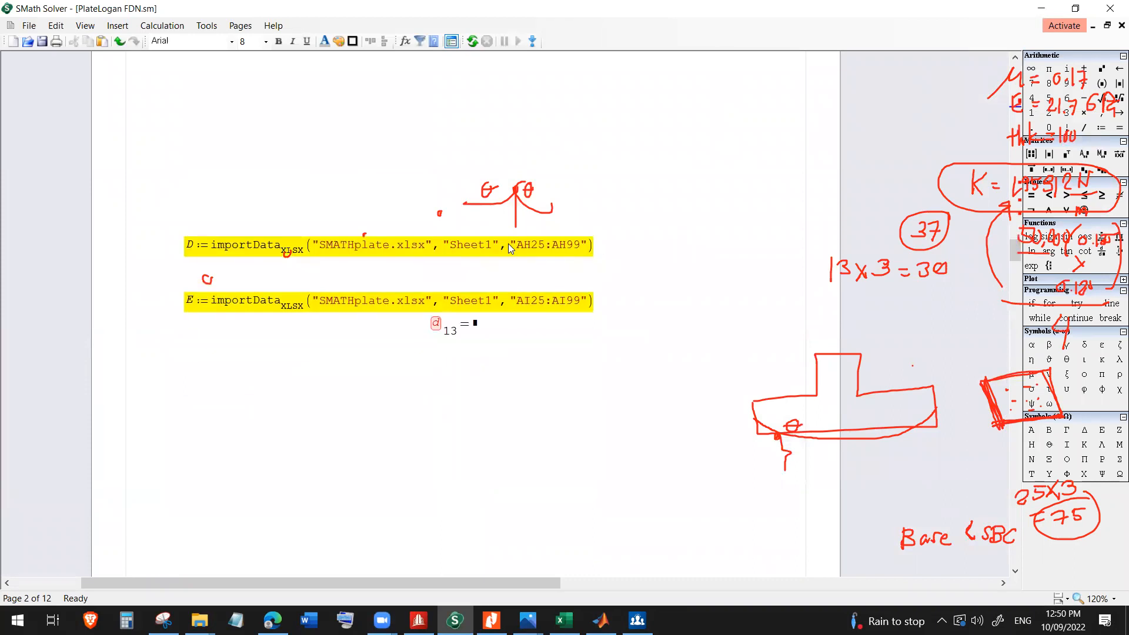
drag(509, 244, 581, 251)
drag(510, 301, 576, 298)
drag(519, 247, 561, 250)
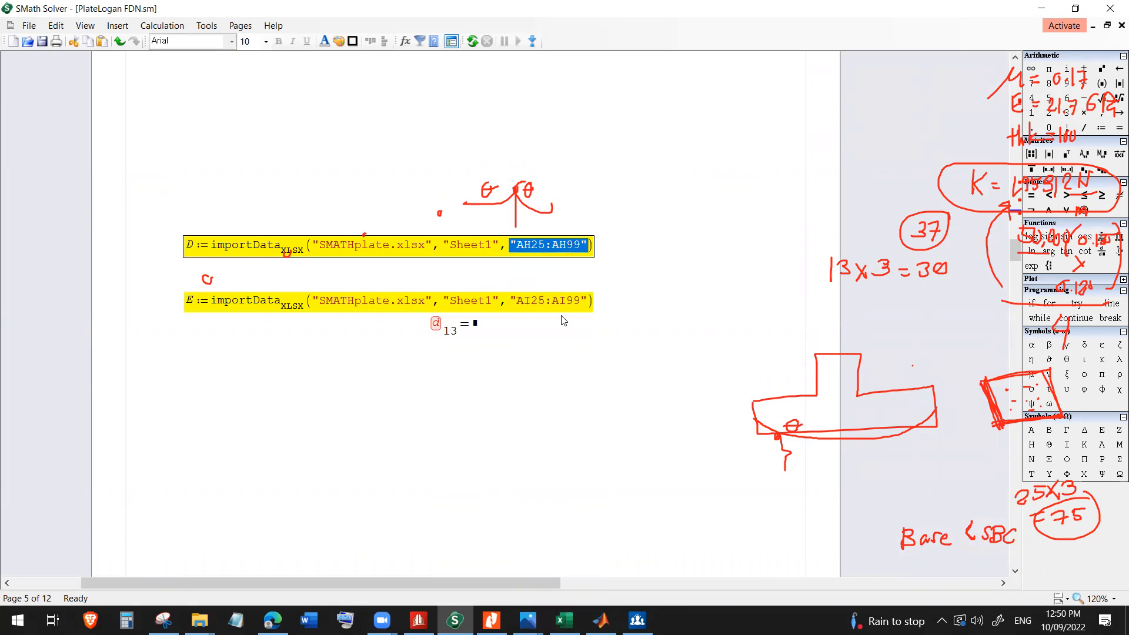
drag(535, 302, 578, 301)
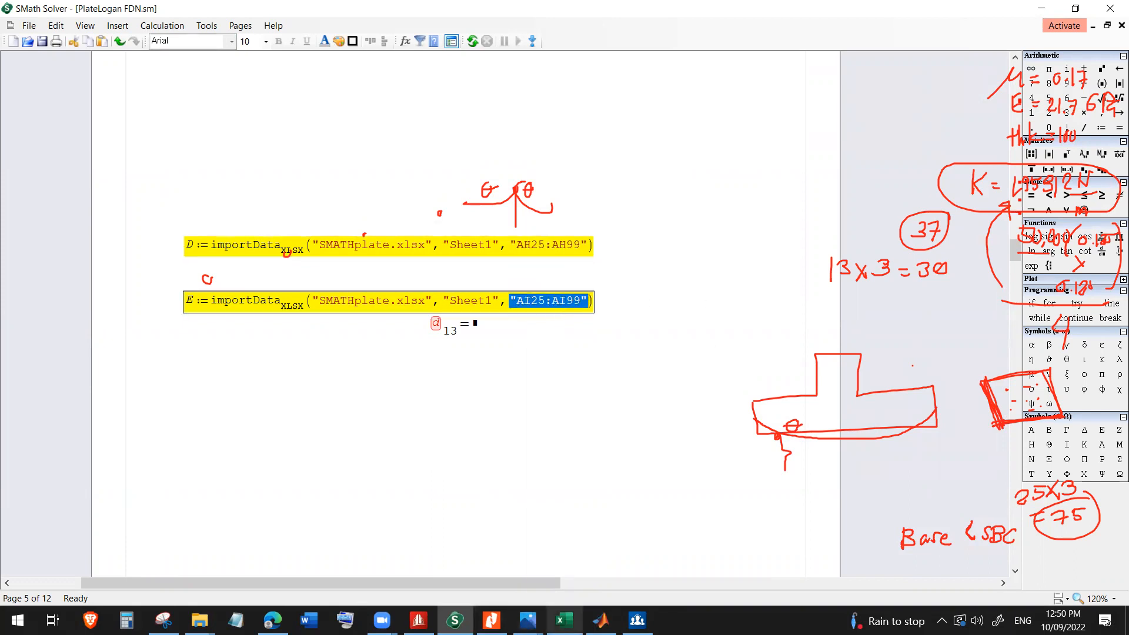
Switch to the SMATHplate workbook in Excel, select the bb range AI25:AI99 on Sheet1 and review its numbering.
click(564, 620)
scroll(661, 447, down, 3)
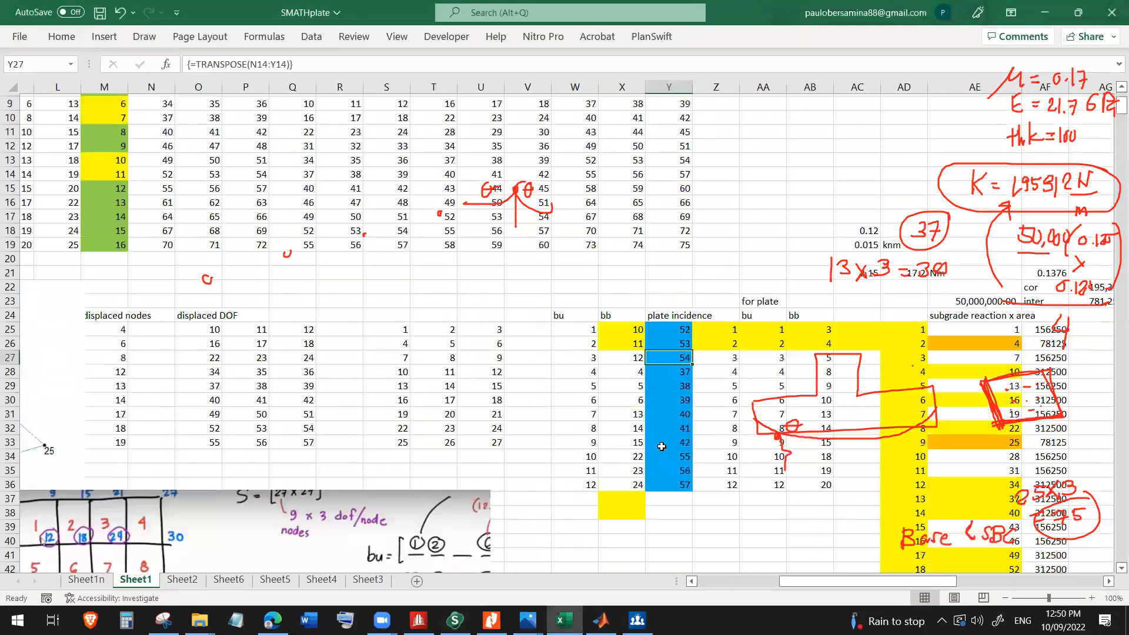
scroll(660, 447, down, 1)
scroll(670, 437, down, 2)
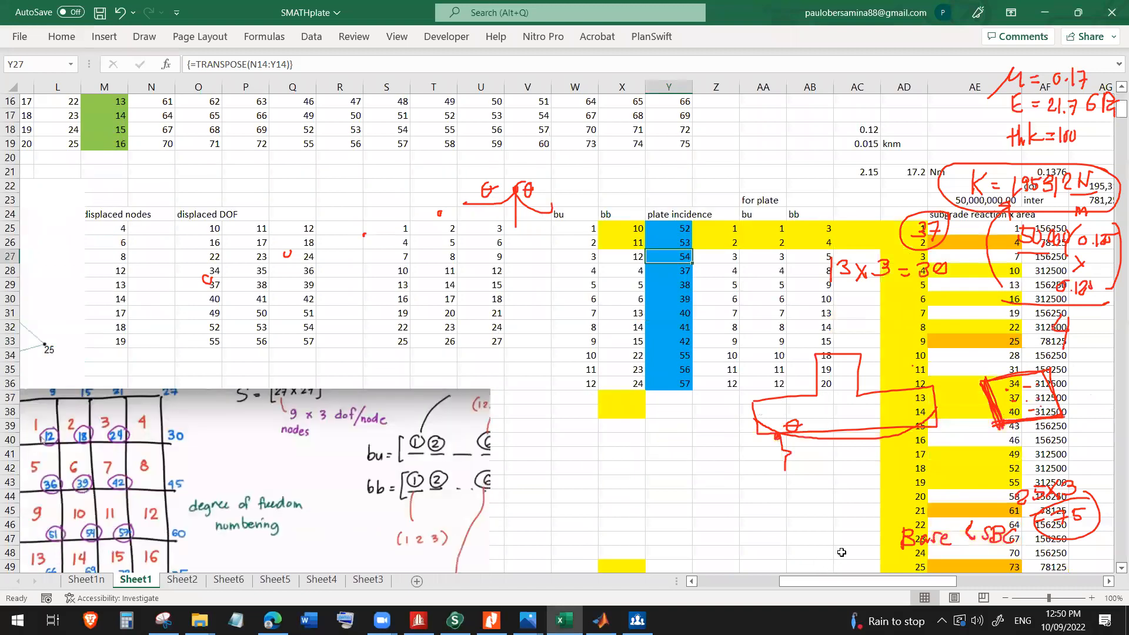
drag(787, 584, 872, 584)
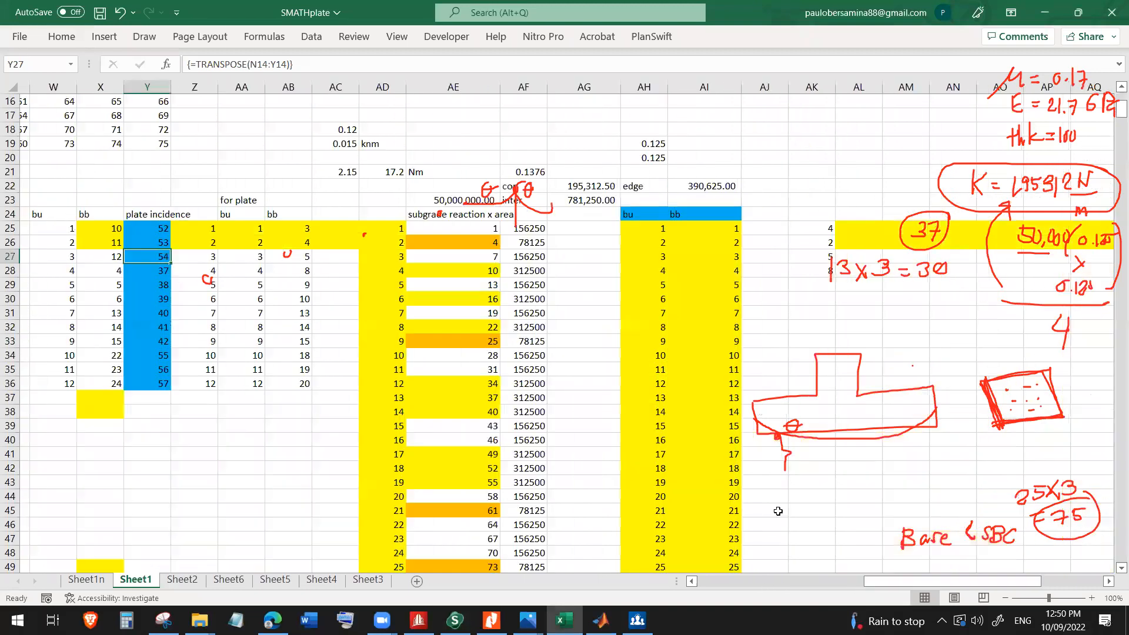
scroll(696, 394, down, 1)
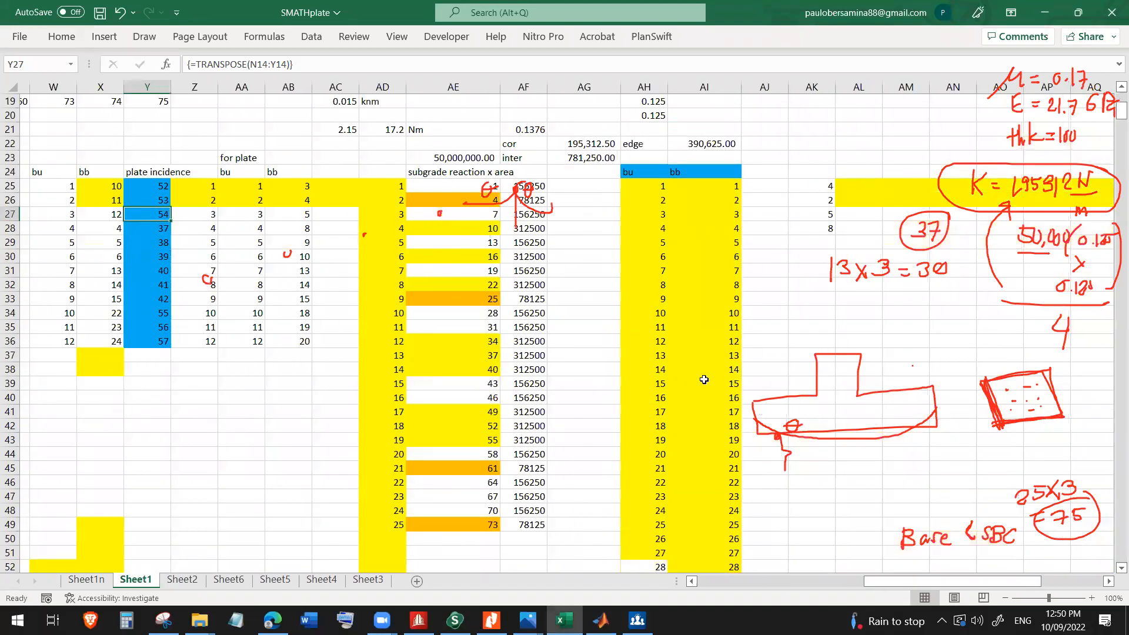
click(715, 189)
scroll(697, 303, up, 1)
scroll(736, 532, down, 17)
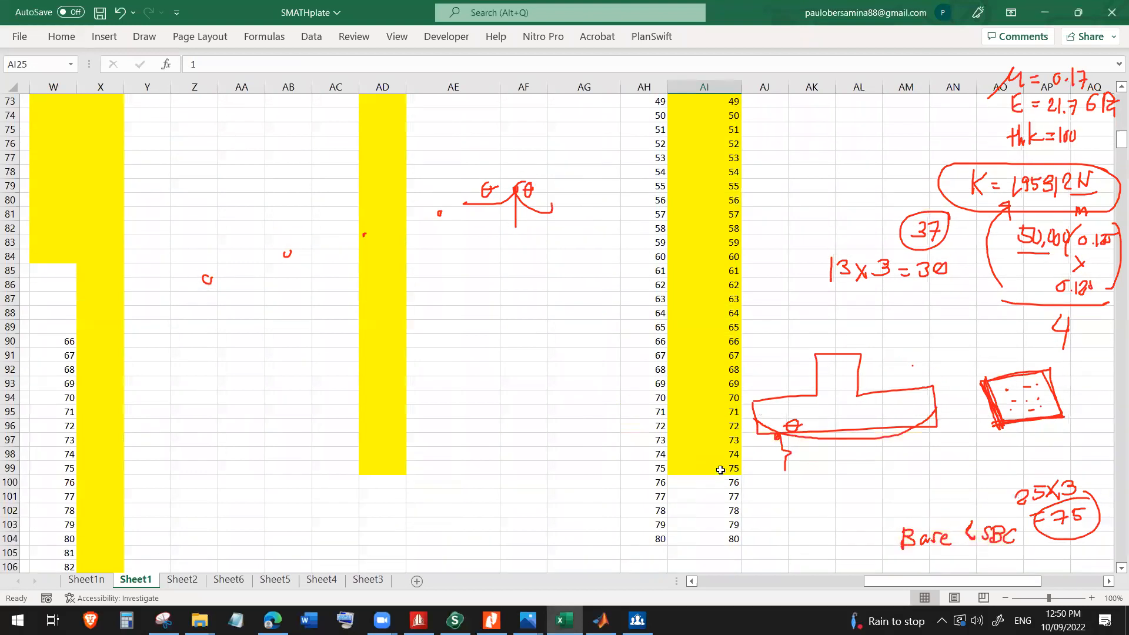
shift+click(737, 514)
scroll(732, 464, up, 5)
scroll(730, 459, up, 13)
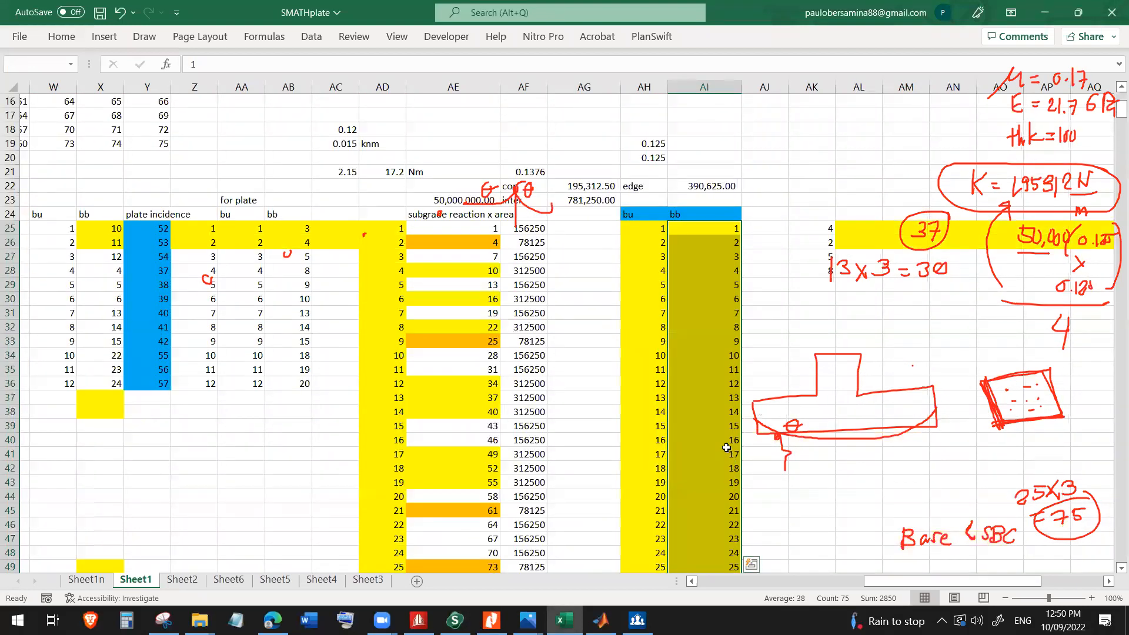
scroll(727, 447, down, 12)
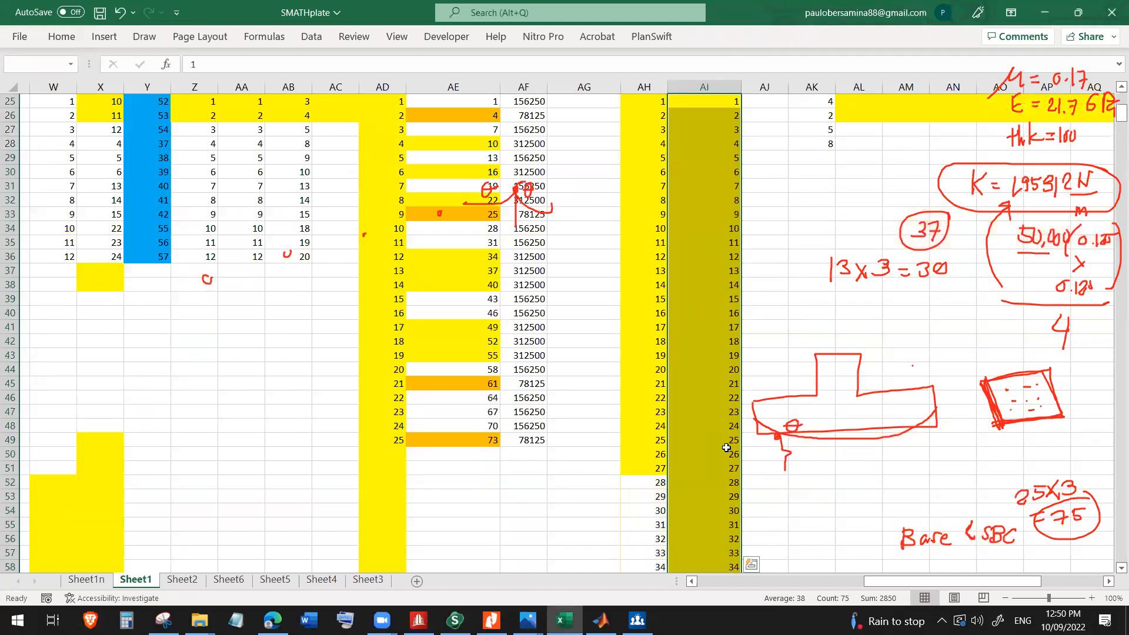
Review the end of Sheet1 column AI at row 99, and reselect the range AI25:AI99.
scroll(726, 448, down, 5)
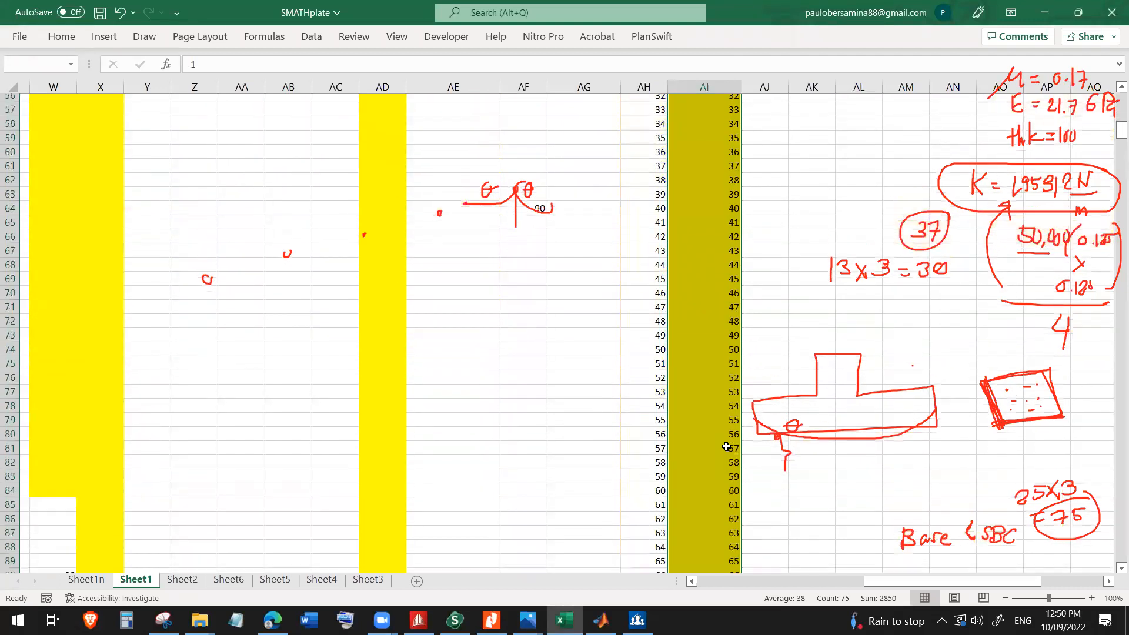
click(725, 553)
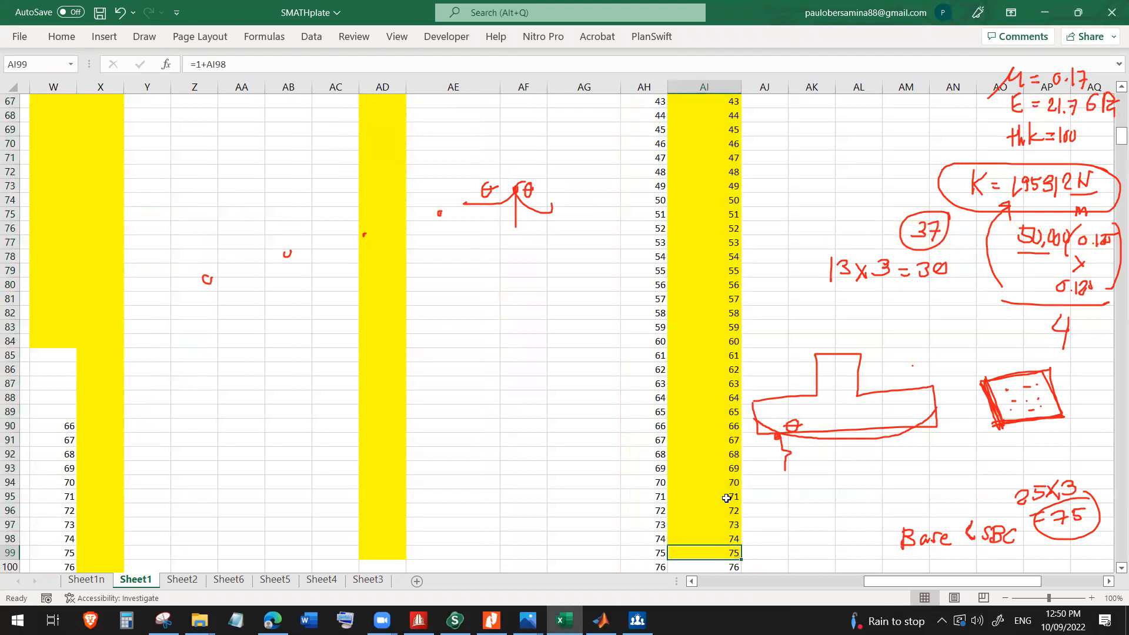
scroll(725, 482, up, 11)
scroll(710, 219, up, 5)
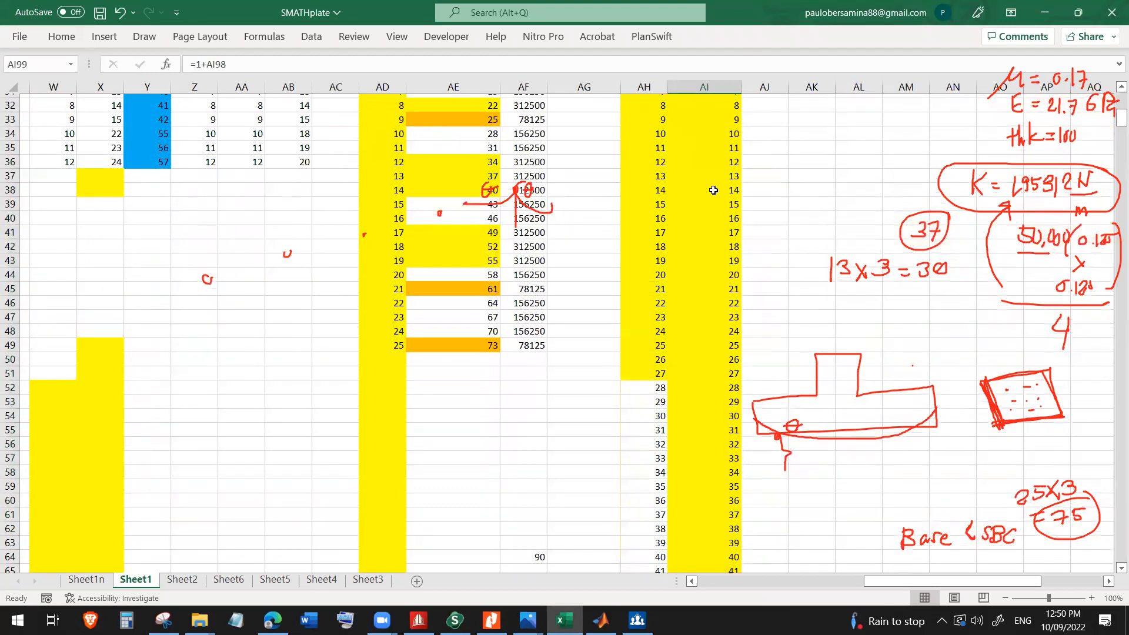
click(713, 184)
scroll(716, 335, down, 1)
scroll(703, 371, down, 19)
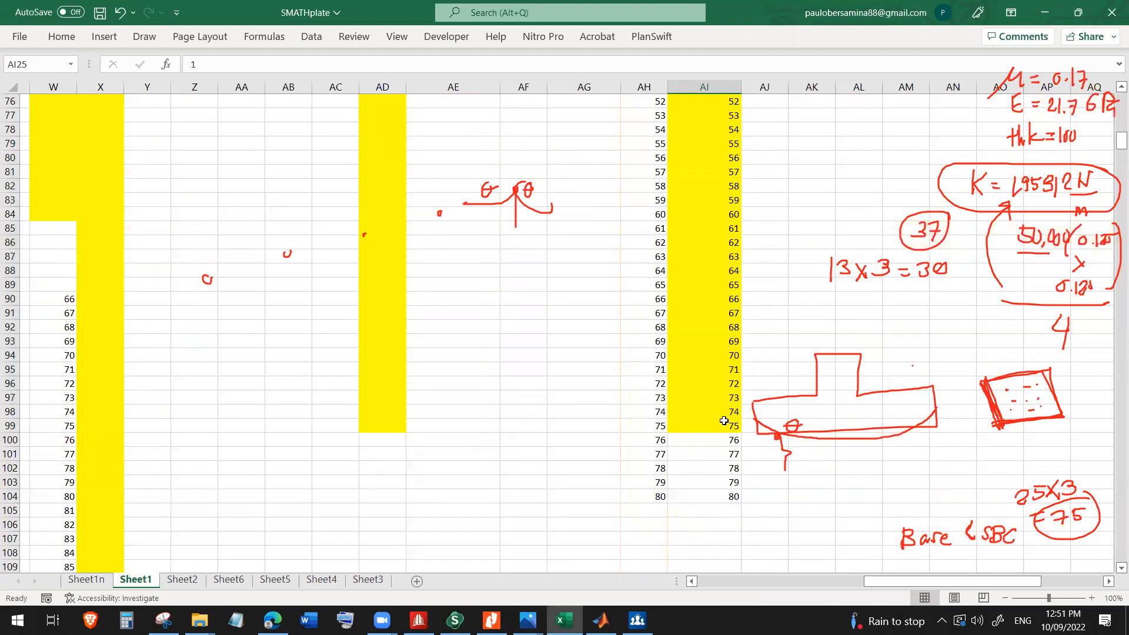
shift+click(721, 426)
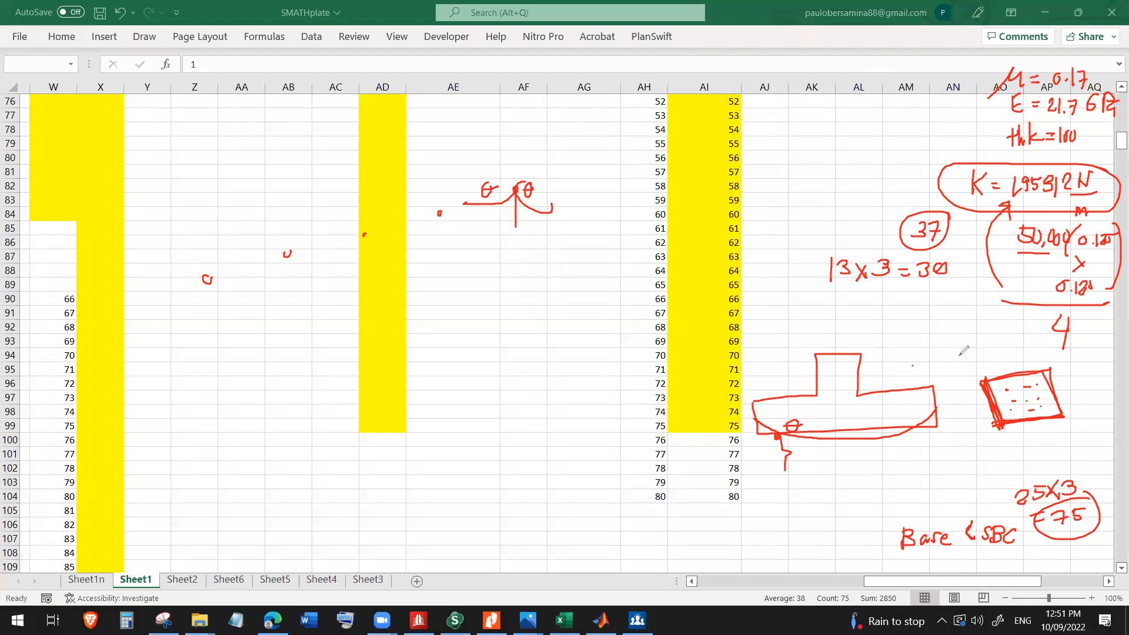
Handwrite the equation "P = Sd" below the "Base" and "SBC" note and annotate its terms with 75×1, 75×75 and 75×1.
mouse_move(928, 553)
mouse_down()
mouse_move(924, 579)
mouse_move(941, 555)
mouse_move(920, 564)
mouse_up()
drag(954, 564, 972, 567)
drag(993, 549, 981, 570)
drag(1012, 552, 1010, 570)
drag(1017, 546, 1020, 571)
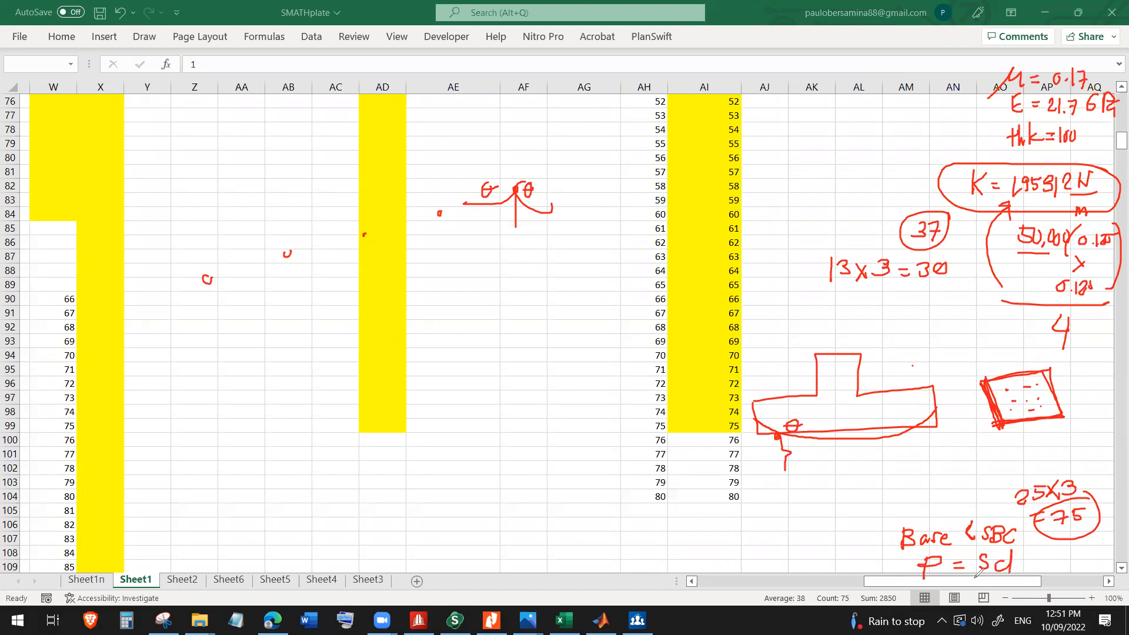
mouse_move(948, 582)
mouse_down()
mouse_move(956, 592)
mouse_move(983, 581)
mouse_move(1000, 590)
mouse_move(1034, 564)
mouse_move(1045, 585)
mouse_move(1065, 558)
mouse_move(1089, 569)
mouse_up()
mouse_move(1089, 558)
mouse_down()
mouse_move(1079, 569)
mouse_move(1097, 564)
mouse_up()
mouse_move(915, 562)
mouse_down()
mouse_move(818, 573)
mouse_move(811, 587)
mouse_move(842, 588)
mouse_up()
mouse_move(842, 576)
mouse_down()
mouse_move(832, 588)
mouse_move(847, 588)
mouse_up()
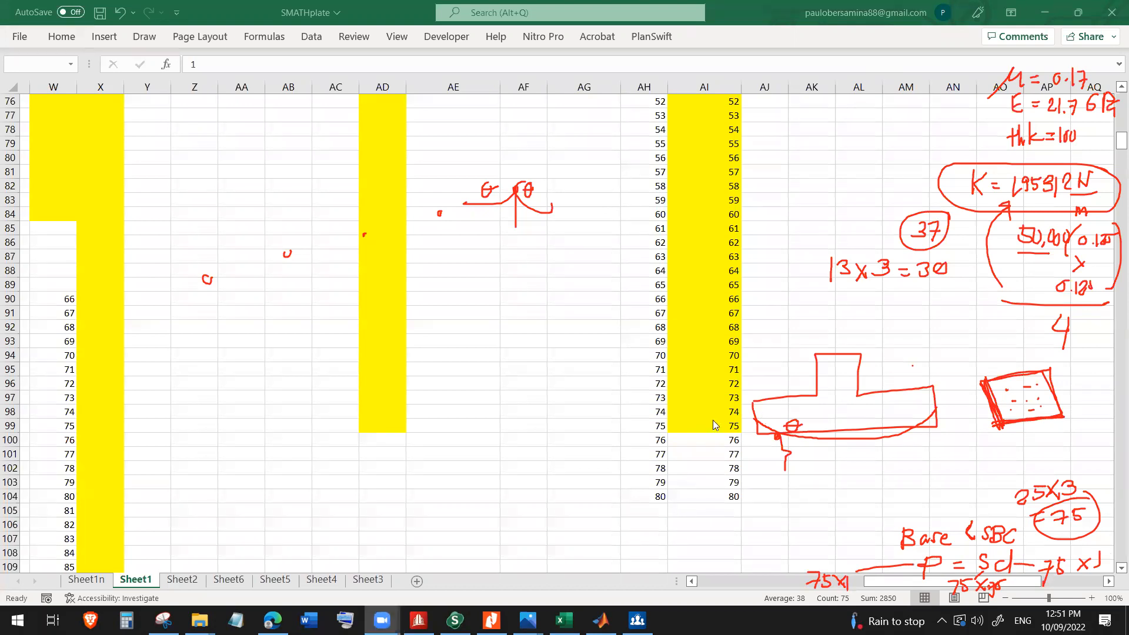
key(Escape)
Inspect row 99 of Sheet1 and check the formula in cell AI99.
scroll(709, 431, up, 3)
scroll(710, 431, down, 2)
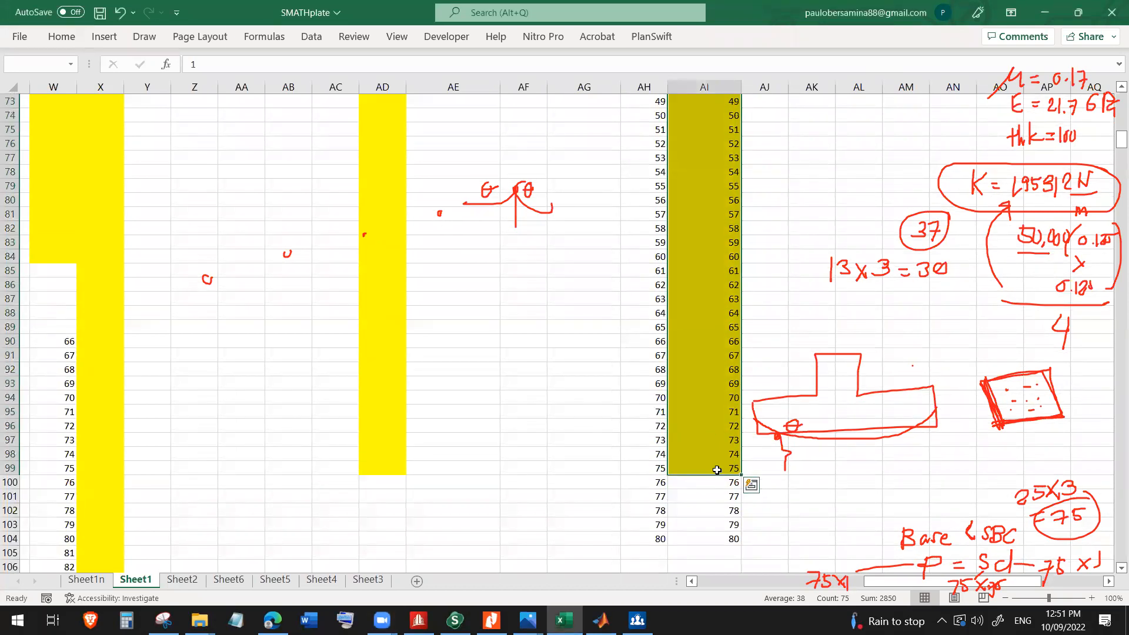
click(716, 468)
click(10, 468)
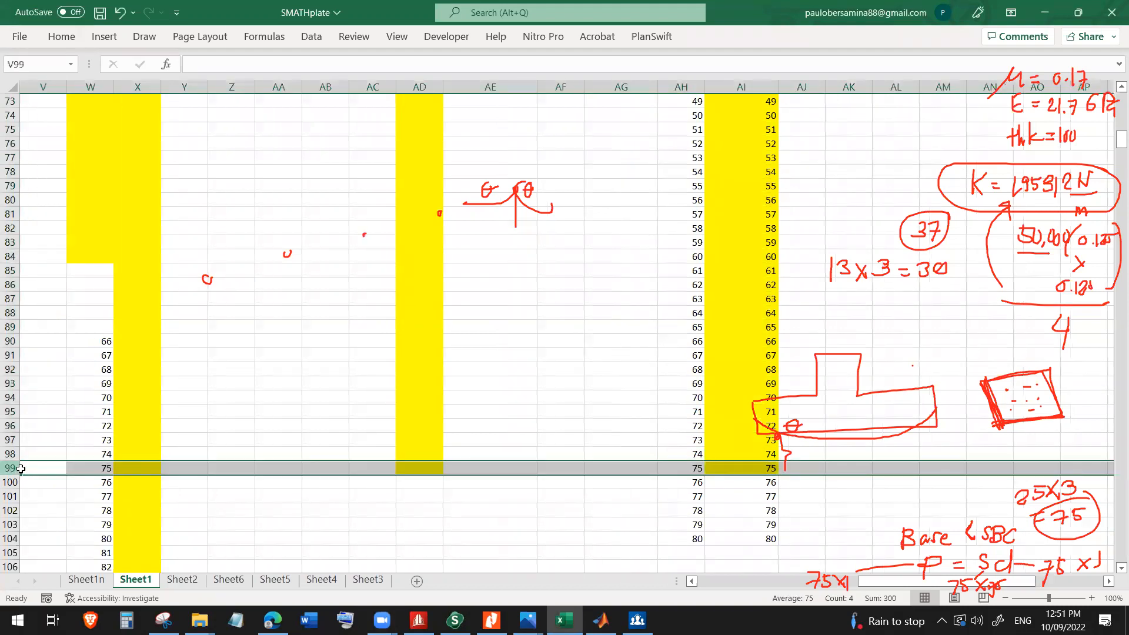
click(754, 470)
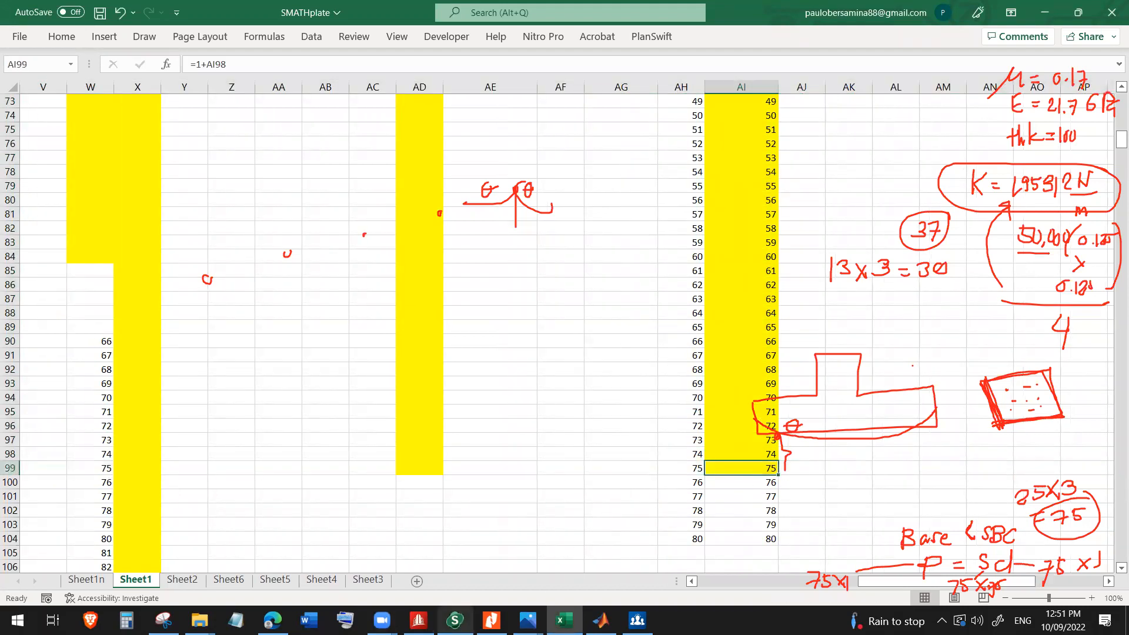
Switch to SMath Solver and highlight the AI25:AI99 range in the importData definition of E.
click(455, 620)
drag(519, 302, 588, 302)
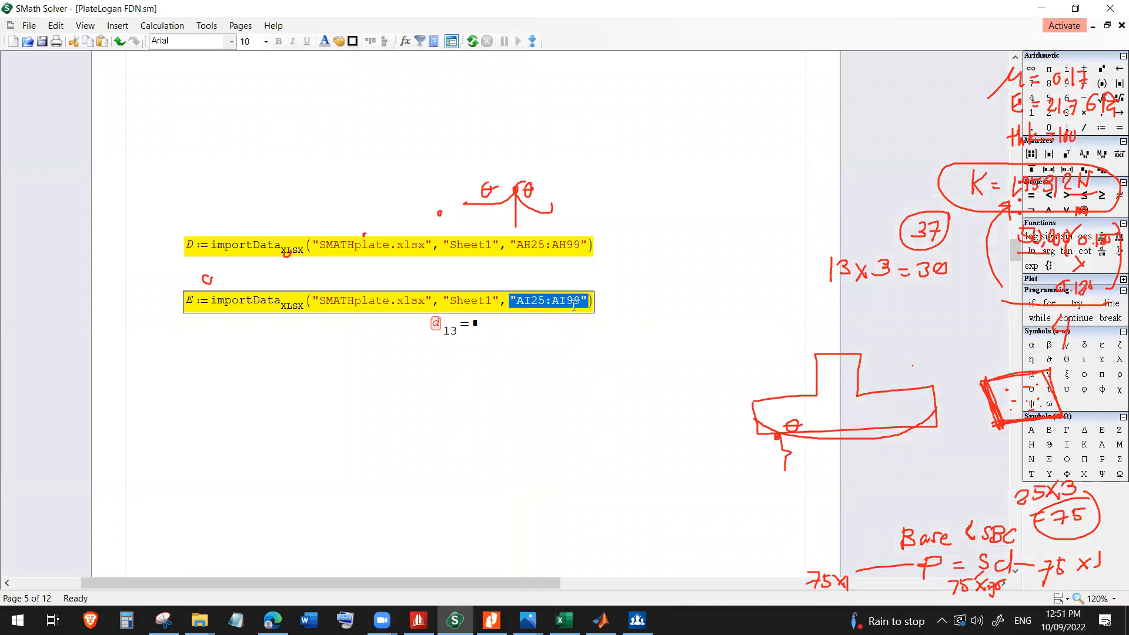
click(558, 348)
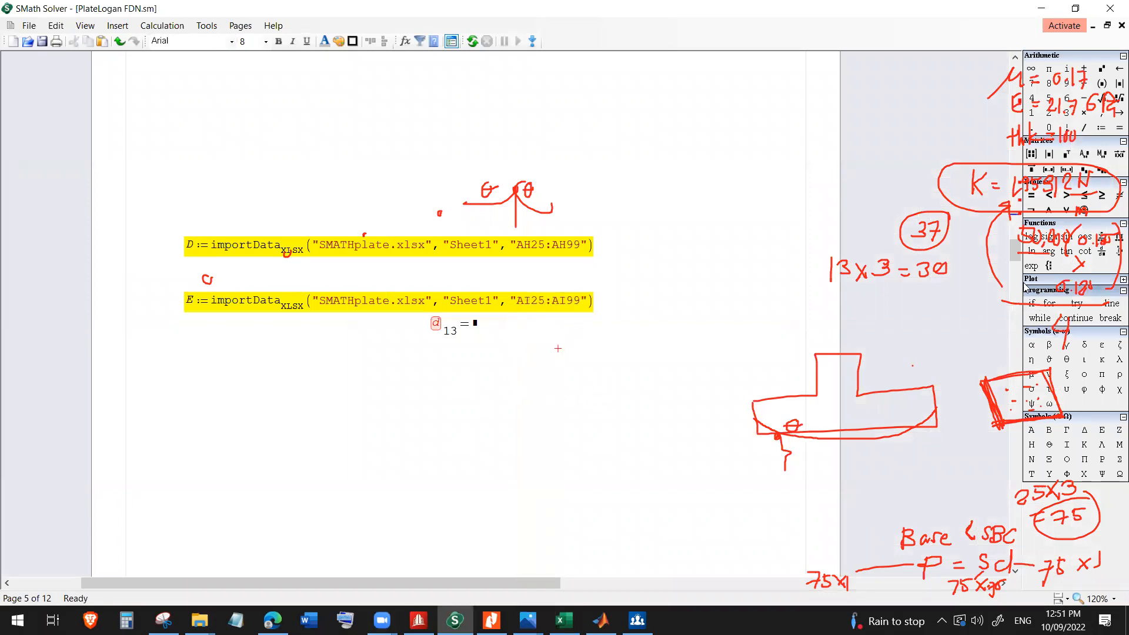
Go to the load vector P beside the S5 matrix and inspect the -2000 load and its index 37.
drag(1015, 252, 1016, 371)
double_click(593, 262)
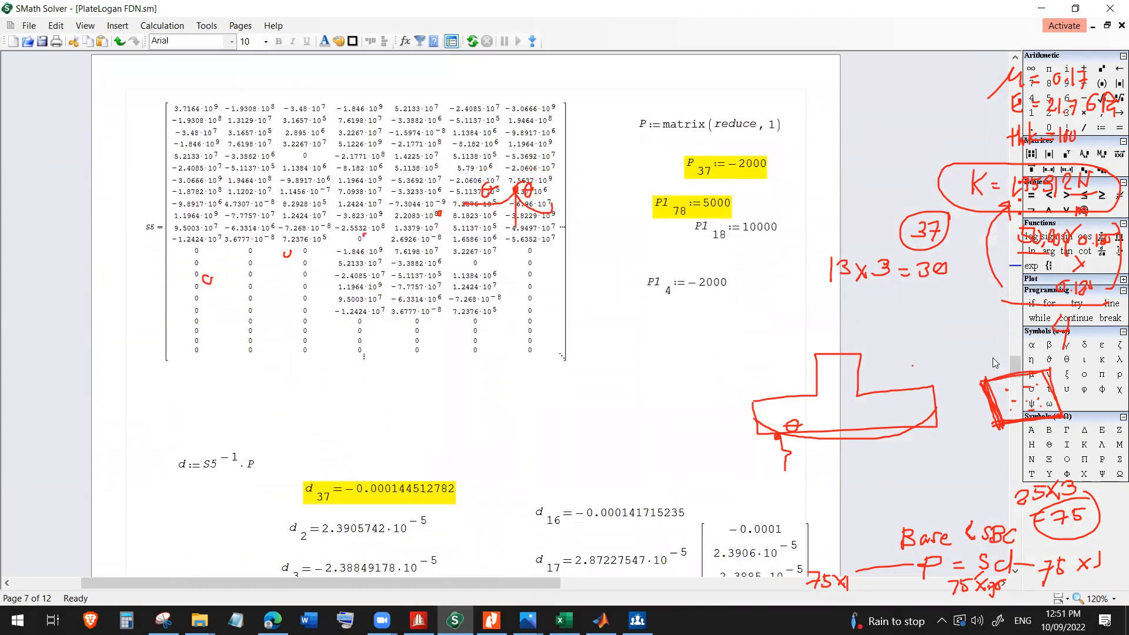
mouse_move(703, 174)
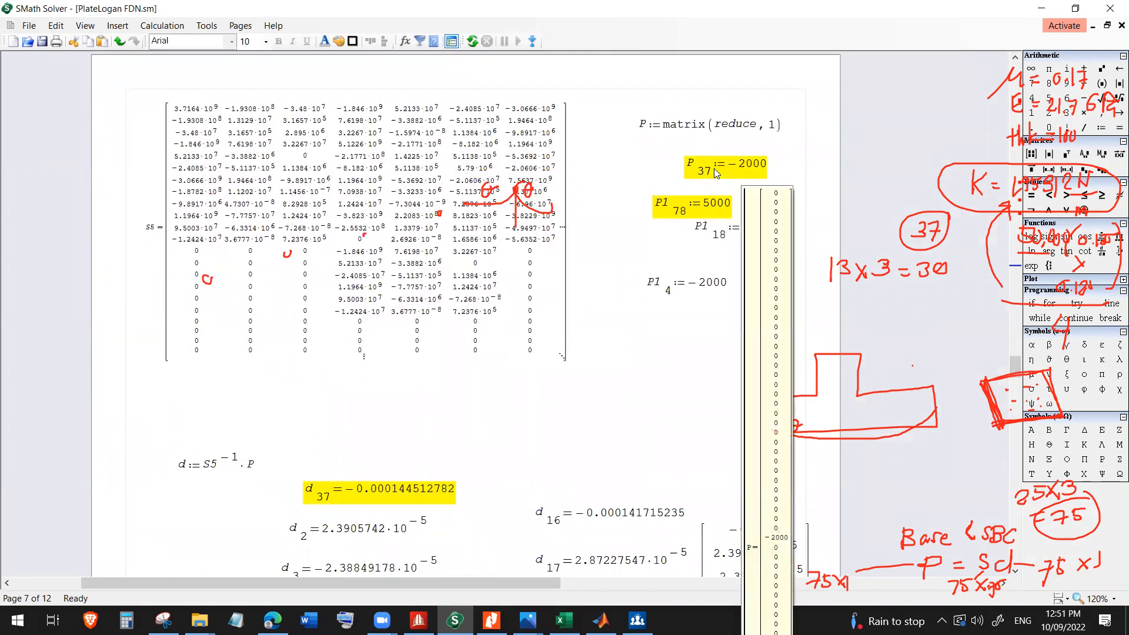
mouse_move(748, 178)
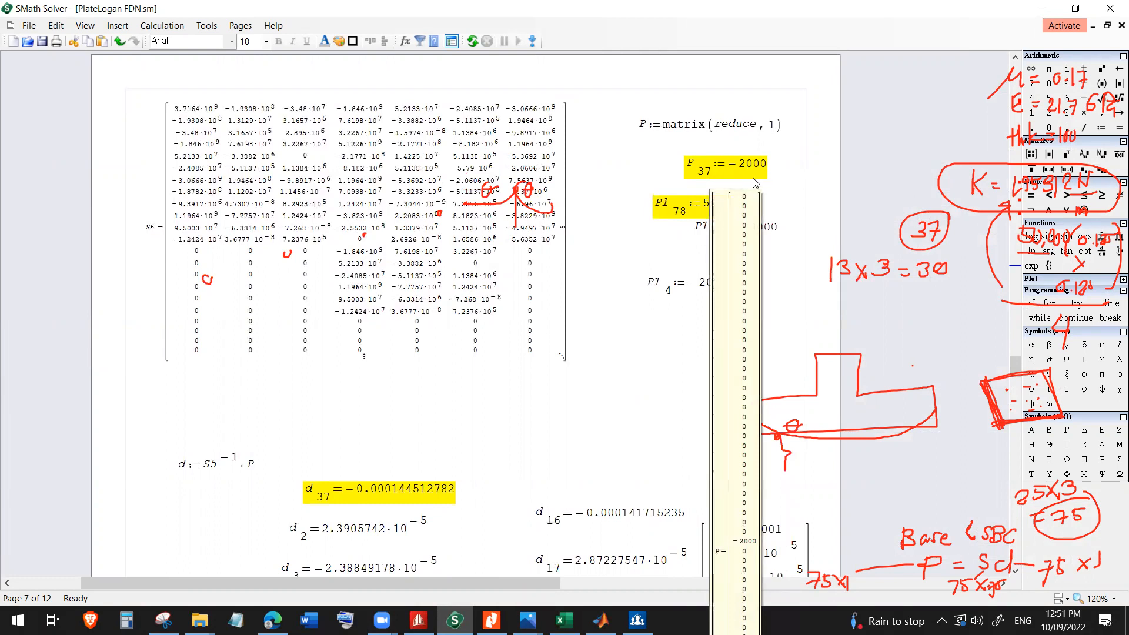
click(753, 168)
drag(699, 173, 710, 178)
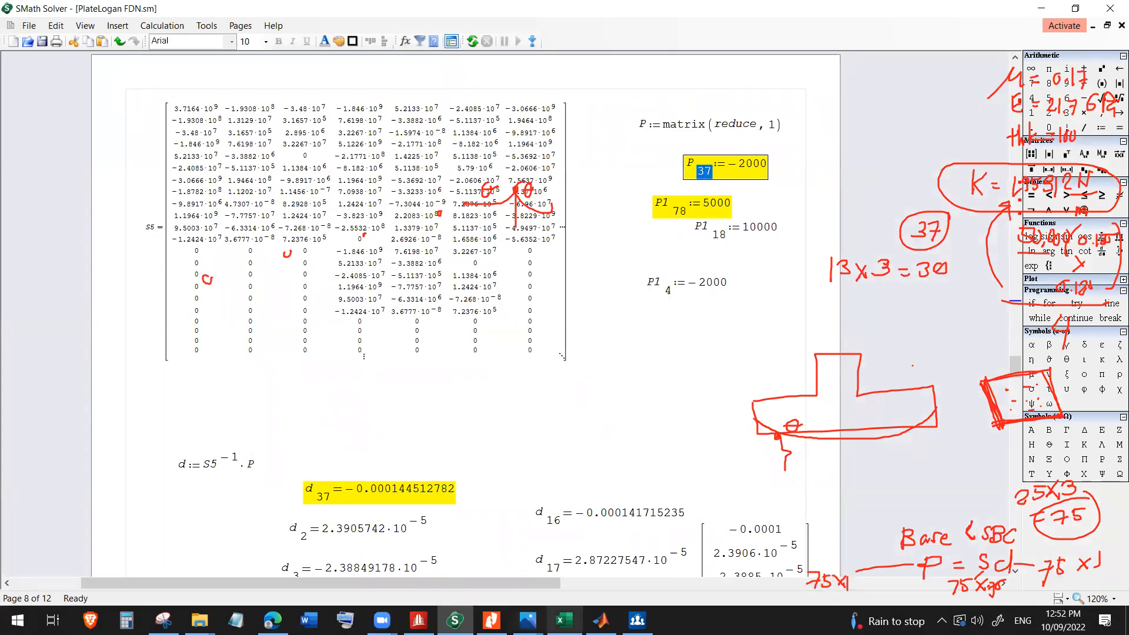
Switch to STAAD.Pro and sketch a downward load arrow at node 13 and a line along the plate edge from node 1 to 21.
click(418, 620)
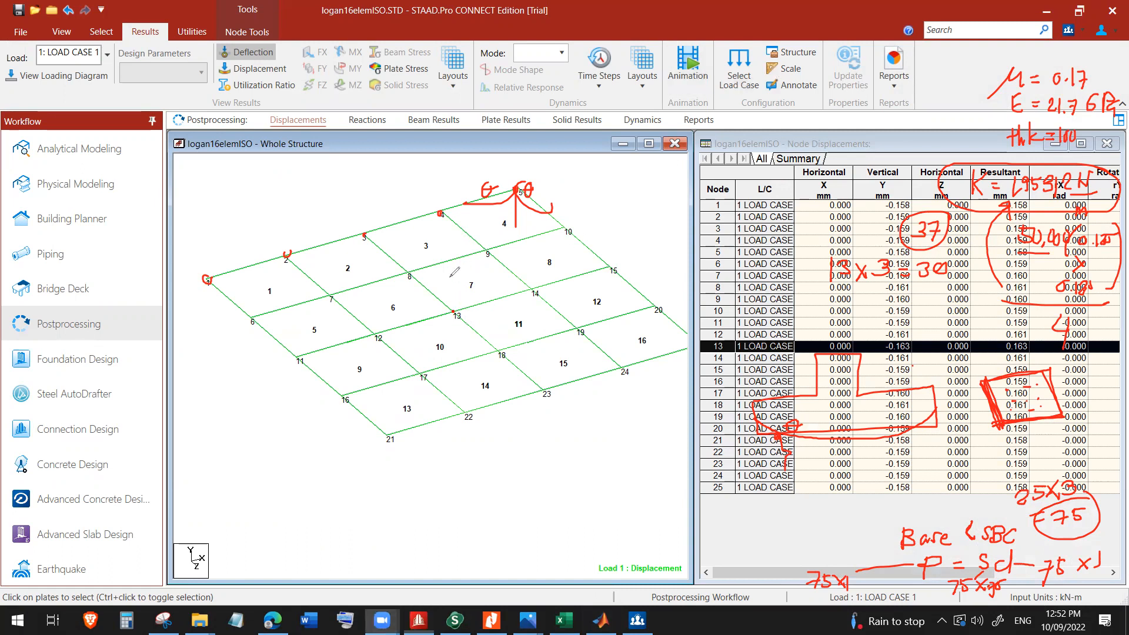
drag(456, 269, 457, 227)
drag(456, 269, 454, 306)
drag(443, 288, 462, 294)
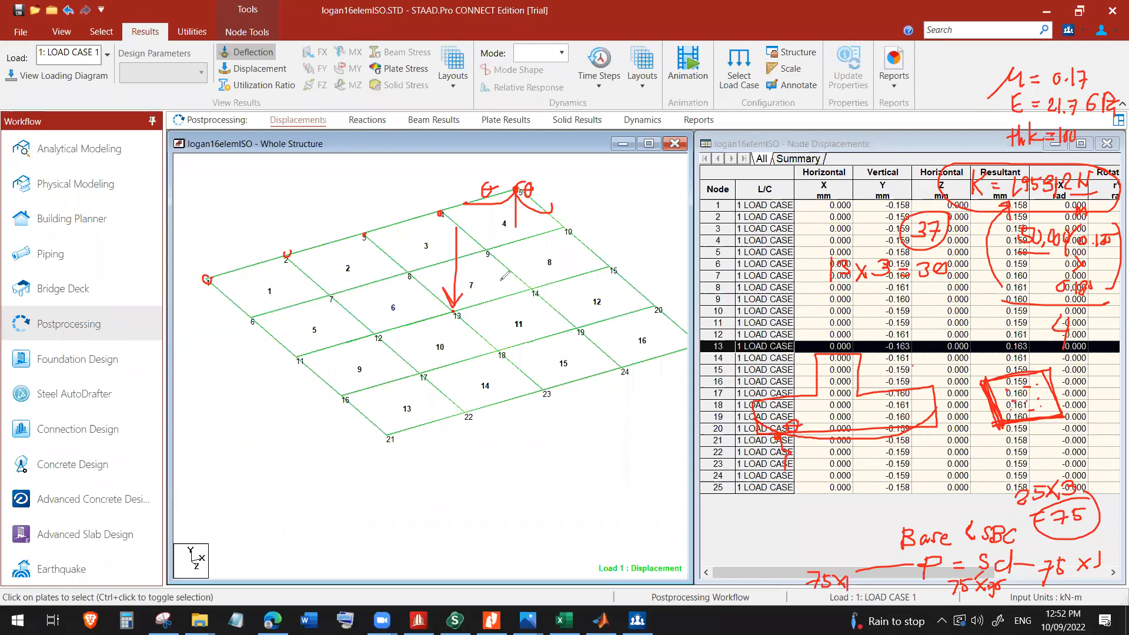
drag(211, 284, 371, 437)
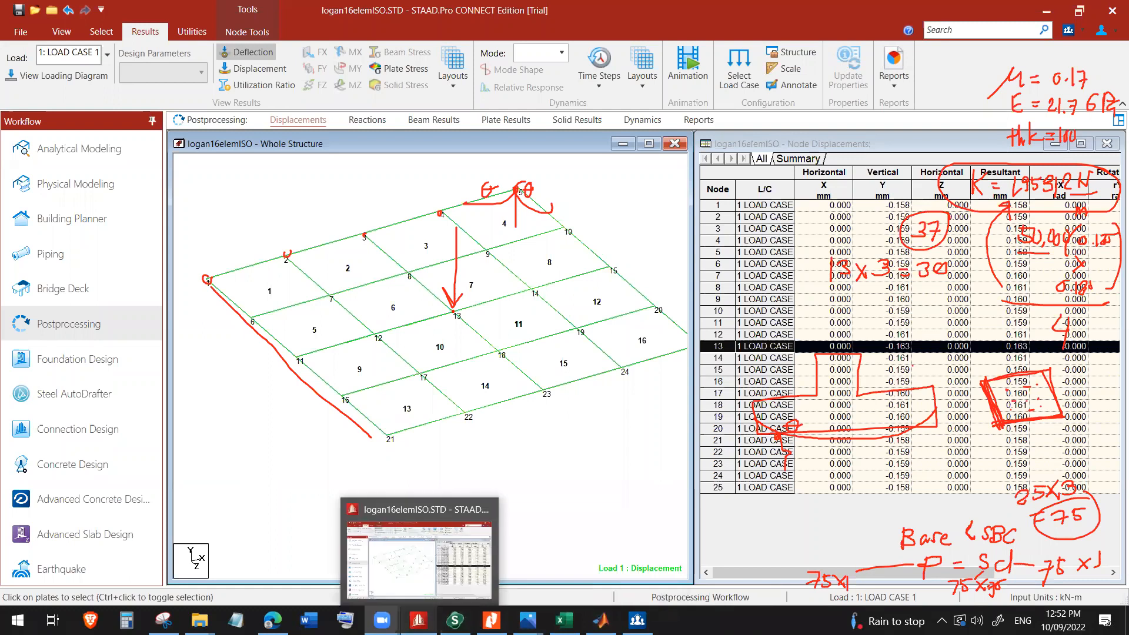
Return to SMath Solver, set load vector entry P37 to -4000 and preview the P vector.
click(455, 620)
click(605, 418)
scroll(603, 435, down, 1)
scroll(605, 440, up, 1)
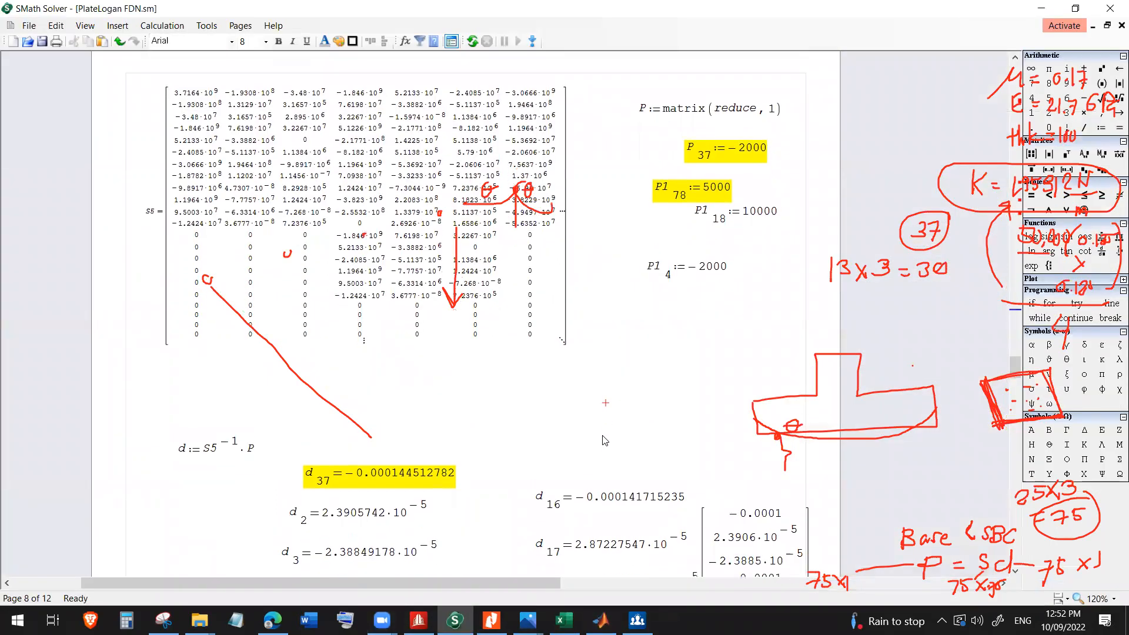
click(745, 149)
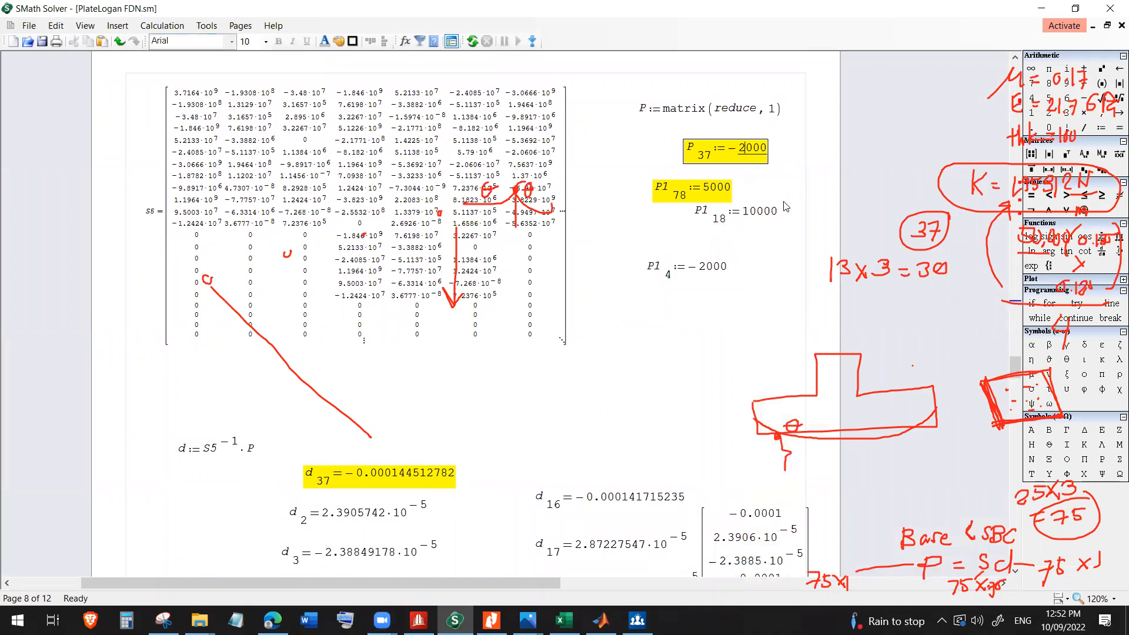
key(BackSpace)
text(4)
click(606, 403)
mouse_move(748, 151)
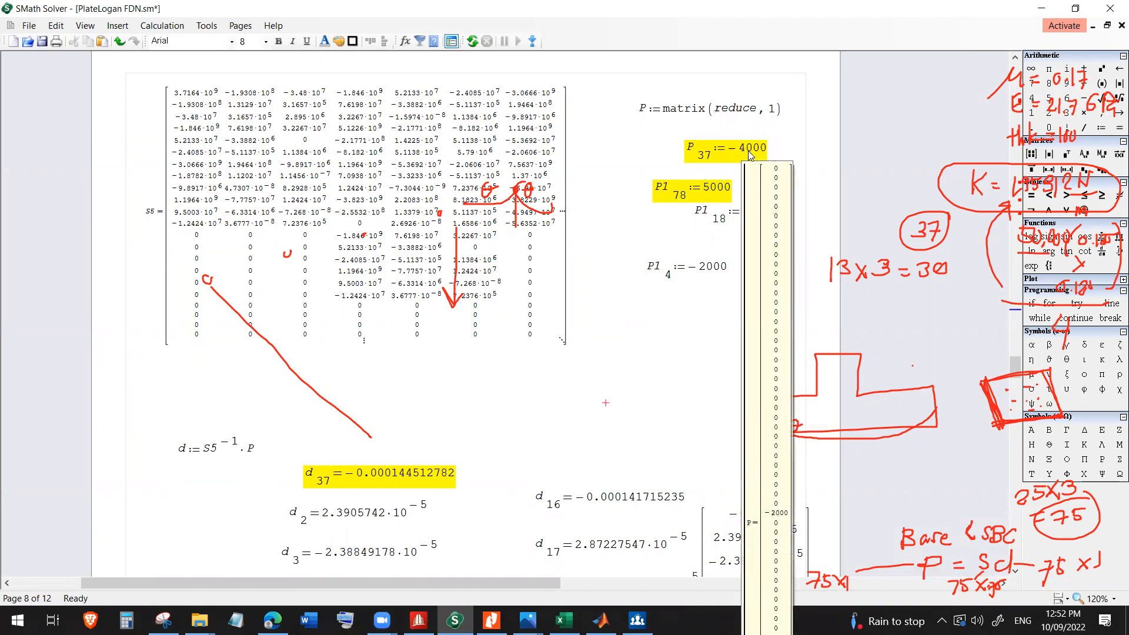
Switch to STAAD.Pro's analytical model and set the node 13 load Fy in LOAD CASE 1 to -4 kN, accepting deletion of the old results.
click(418, 620)
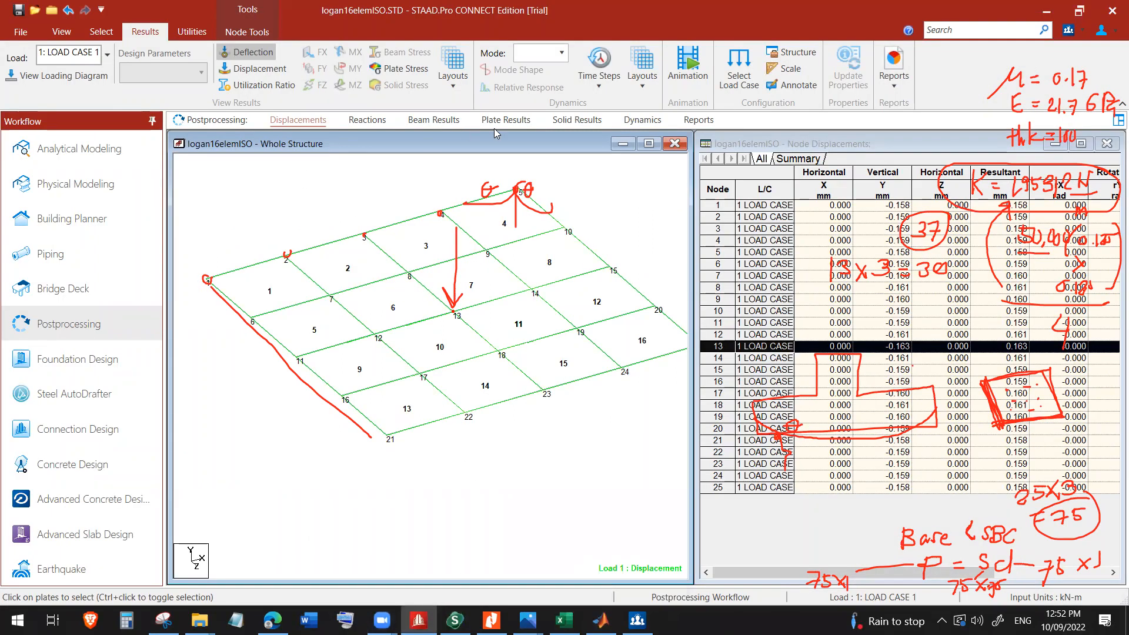
click(79, 149)
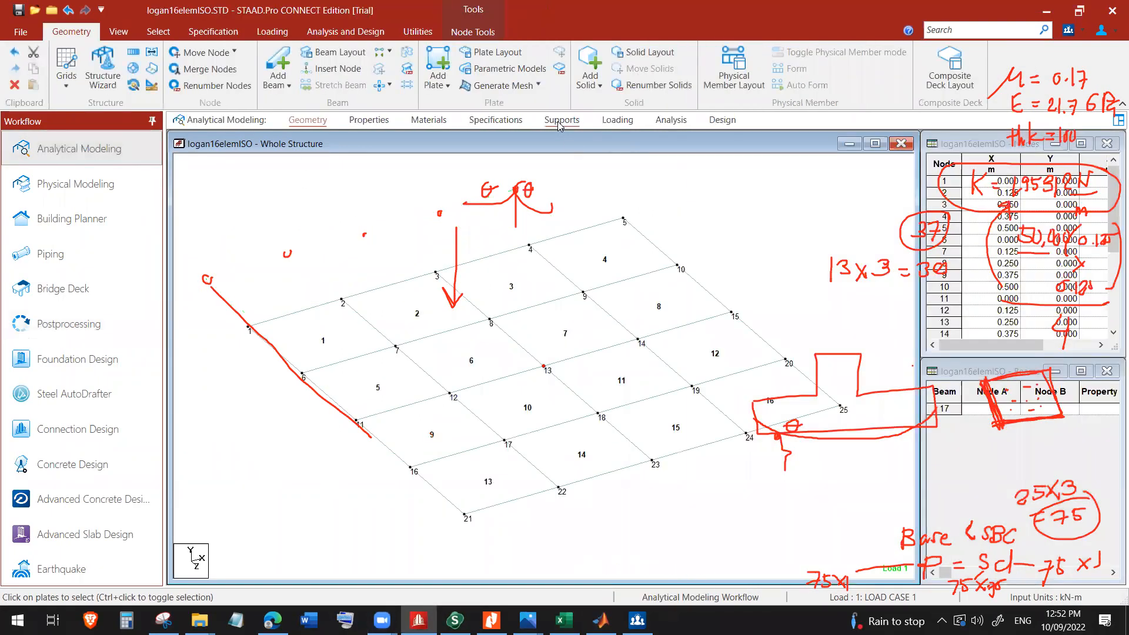
click(628, 121)
click(871, 171)
click(882, 180)
click(925, 192)
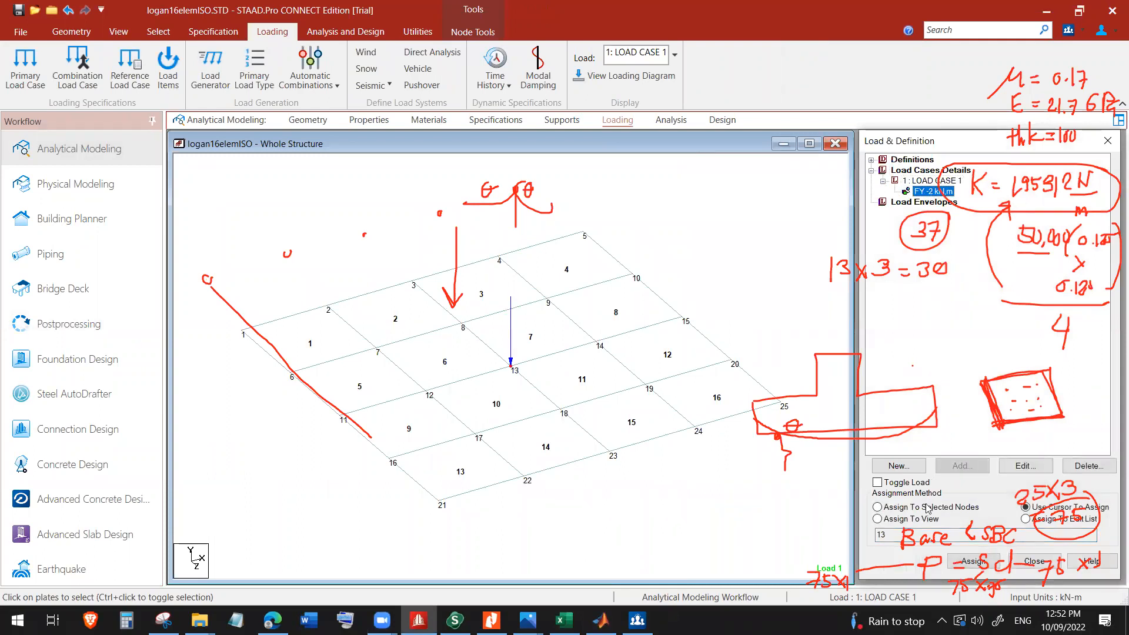
double_click(932, 191)
double_click(504, 300)
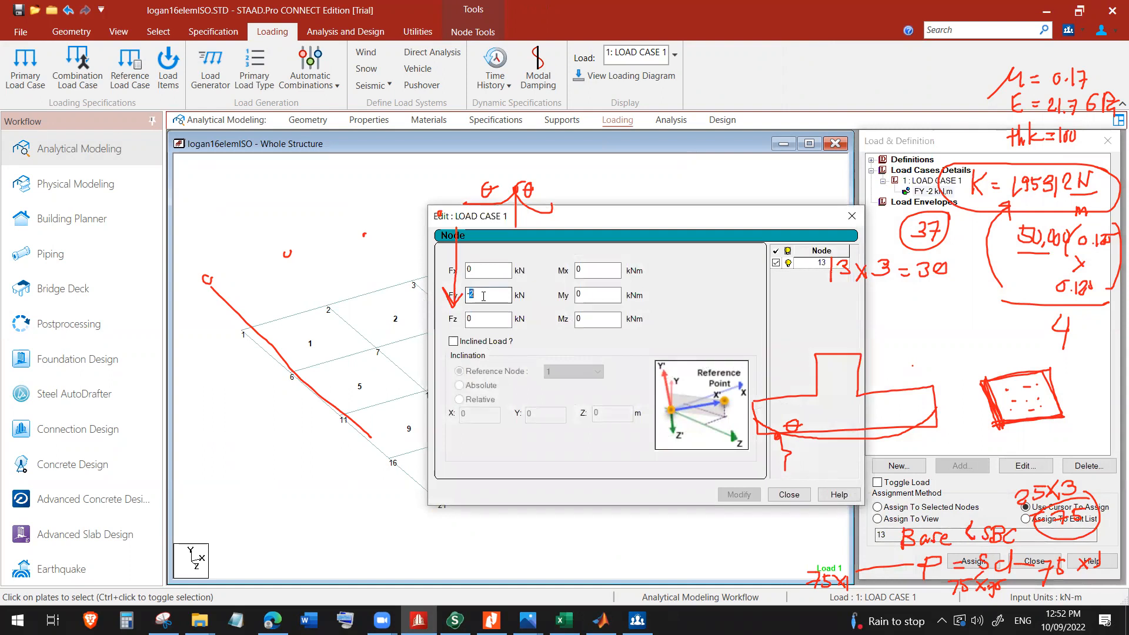
text(4)
click(732, 496)
click(688, 404)
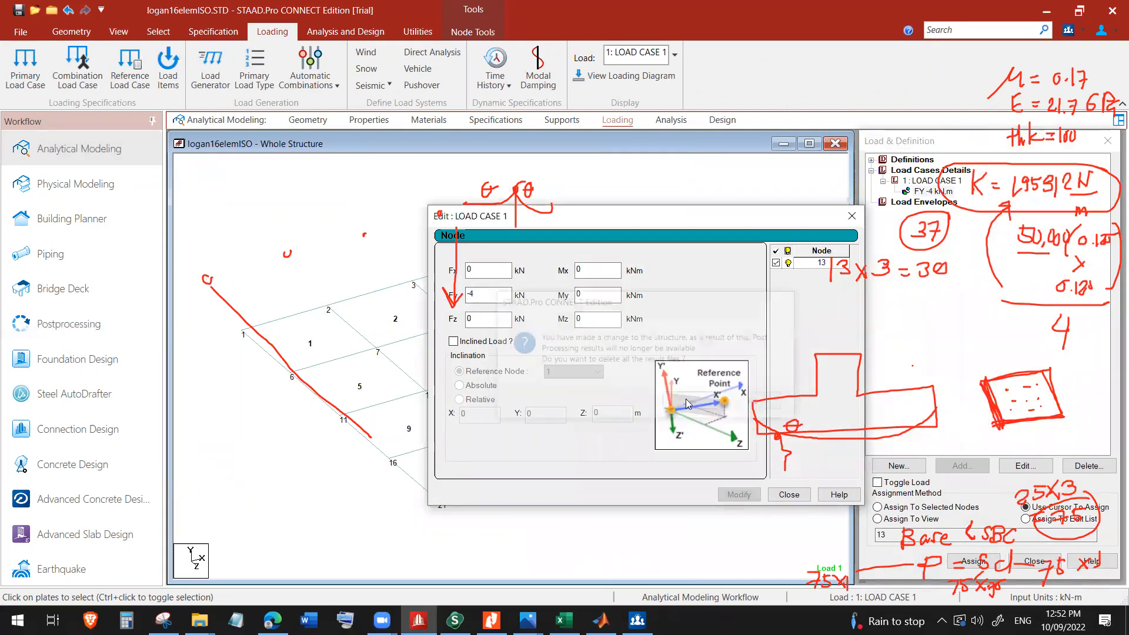
click(787, 494)
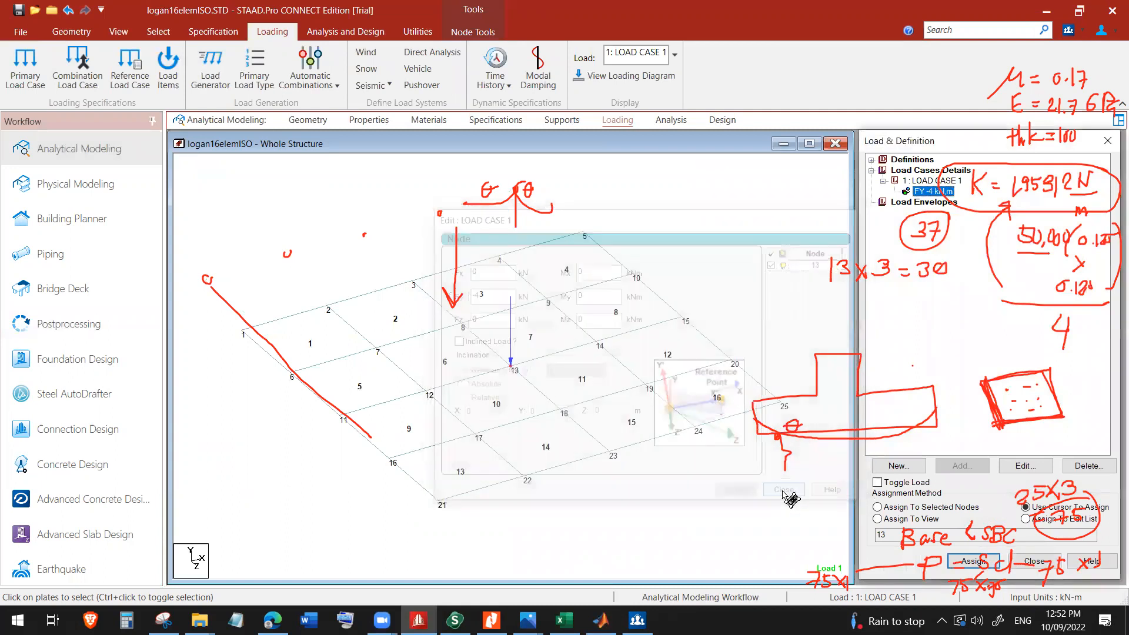
Save the STAAD model and run the analysis to completion.
click(18, 10)
click(548, 383)
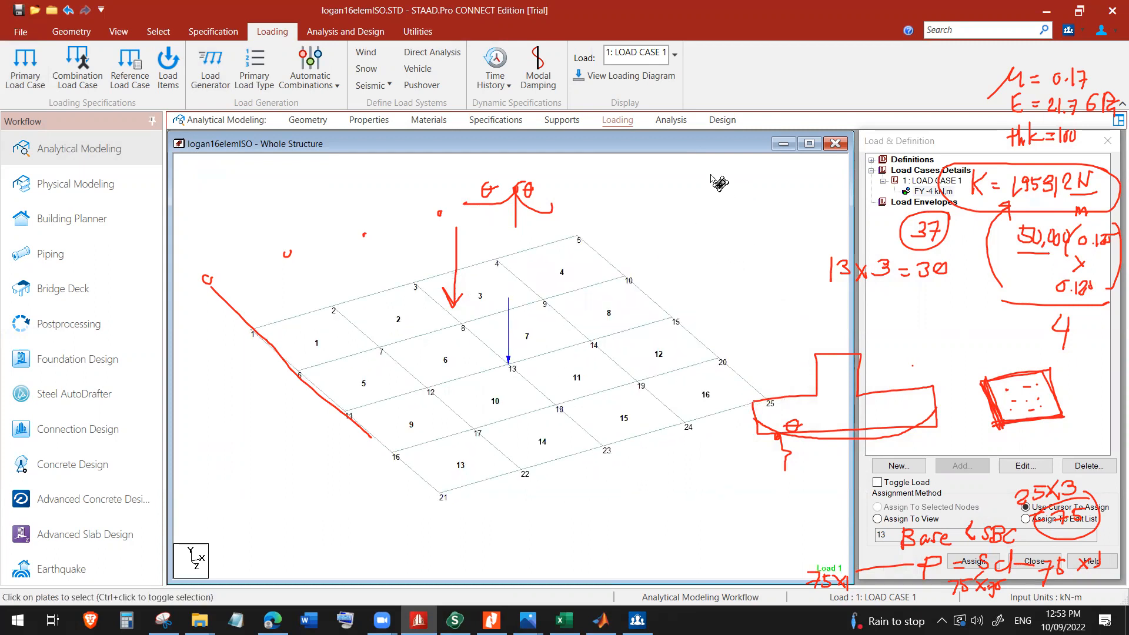
click(345, 31)
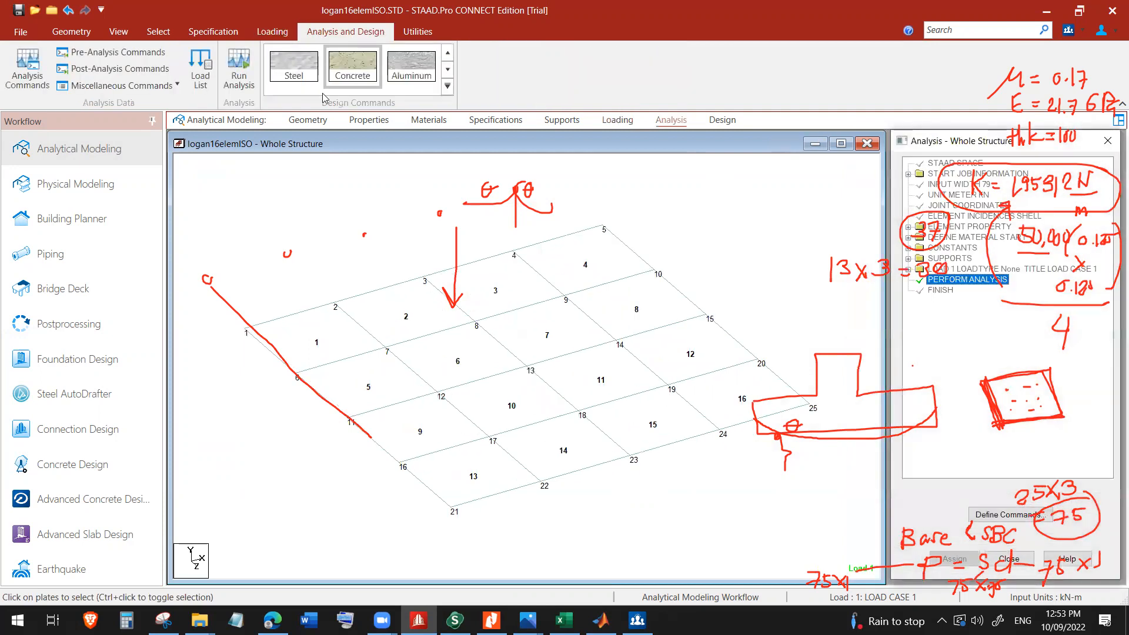
click(234, 76)
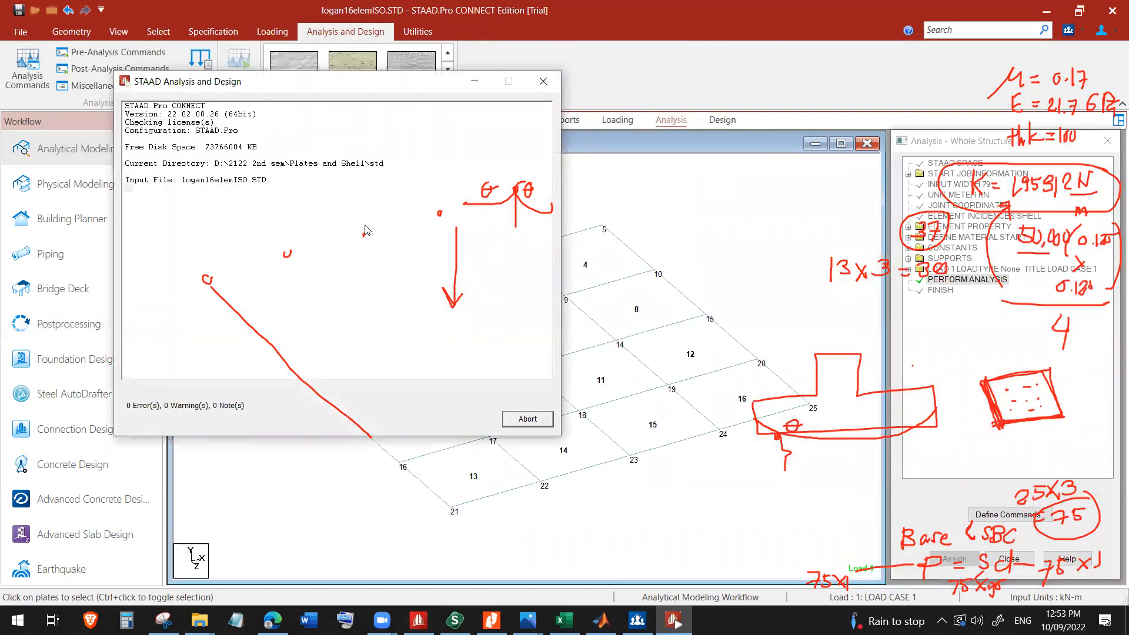
click(525, 419)
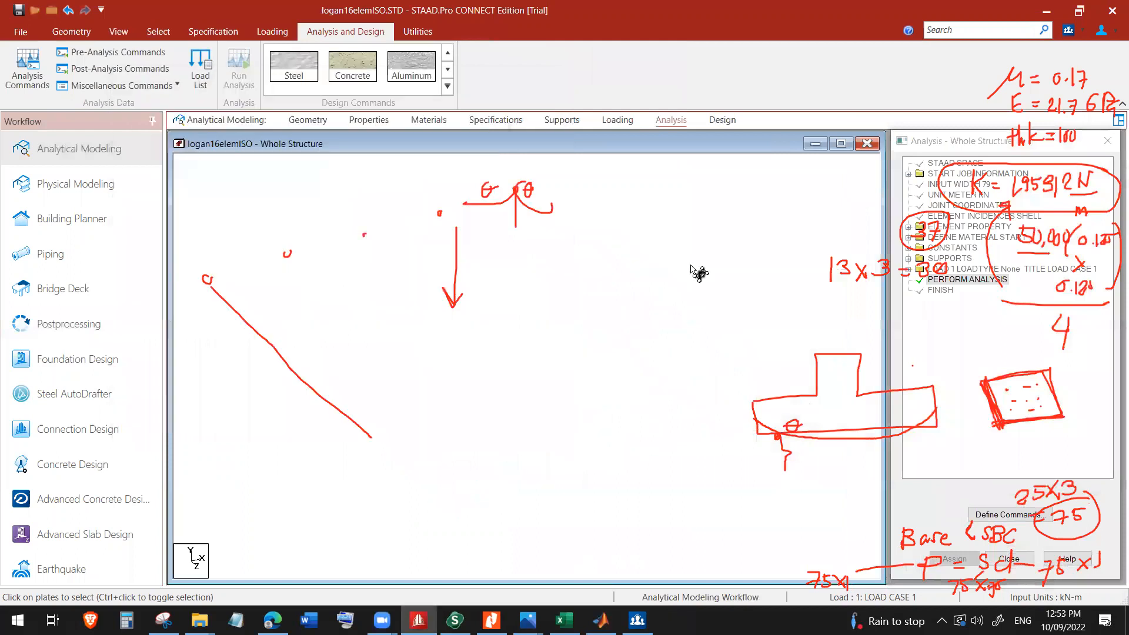
Open the postprocessing results for LOAD CASE 1 and select node 13 to check its displacement.
click(48, 330)
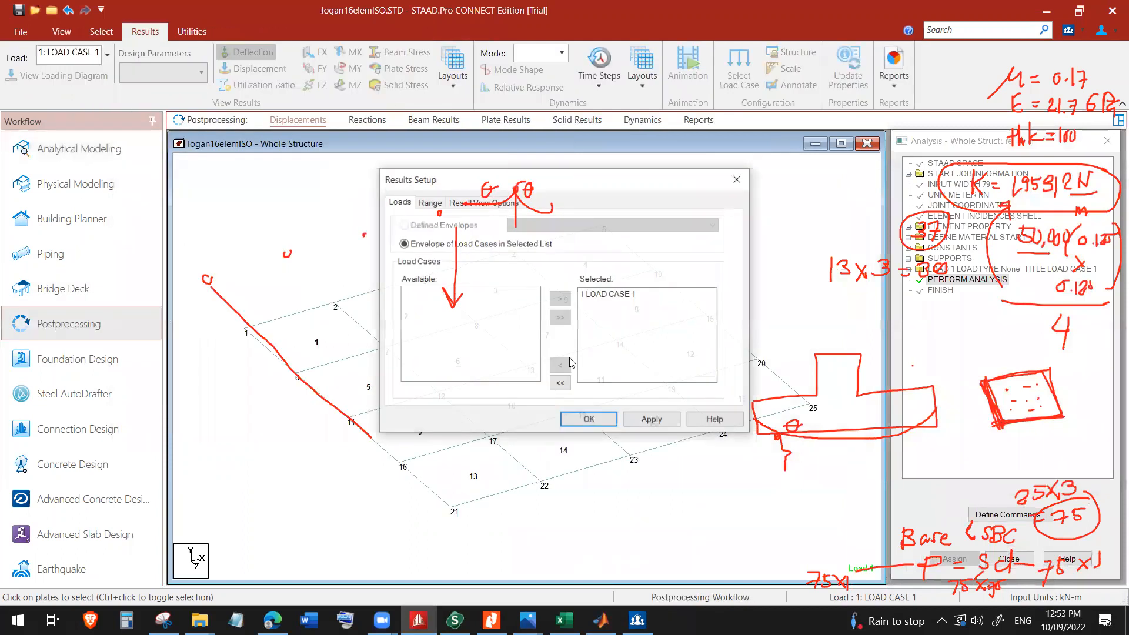
click(589, 419)
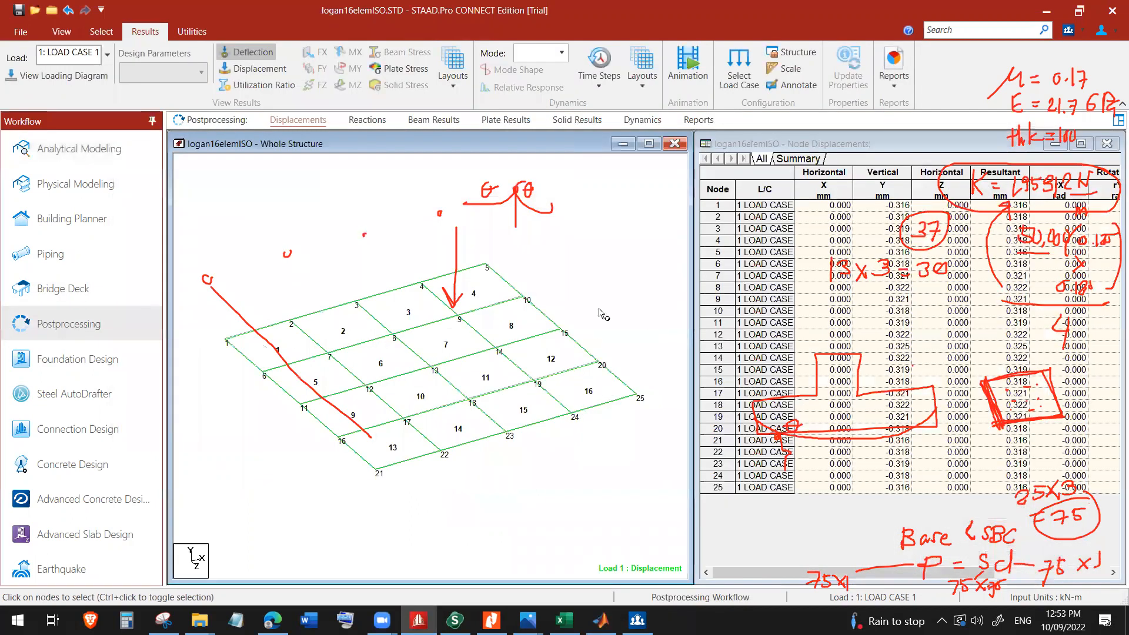
click(432, 366)
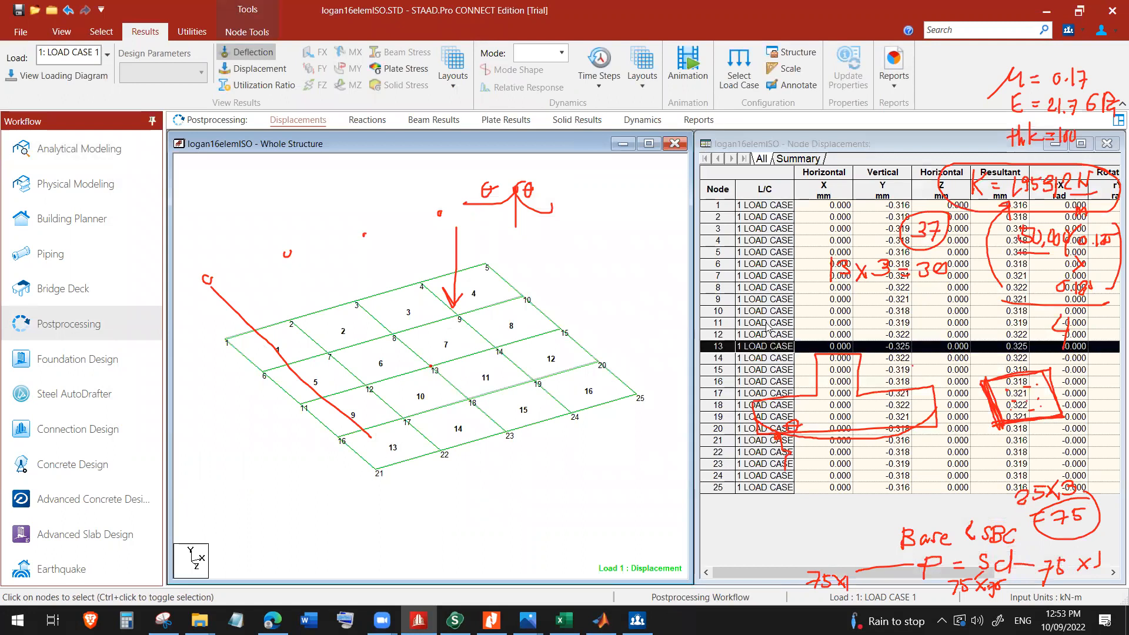
key(ctrl)
key(ctrl)
key(ctrl)
key(ctrl)
key(ctrl)
key(ctrl)
Switch to SMath Solver and recalculate the worksheet with load vector entry P37 at -4000.
click(455, 621)
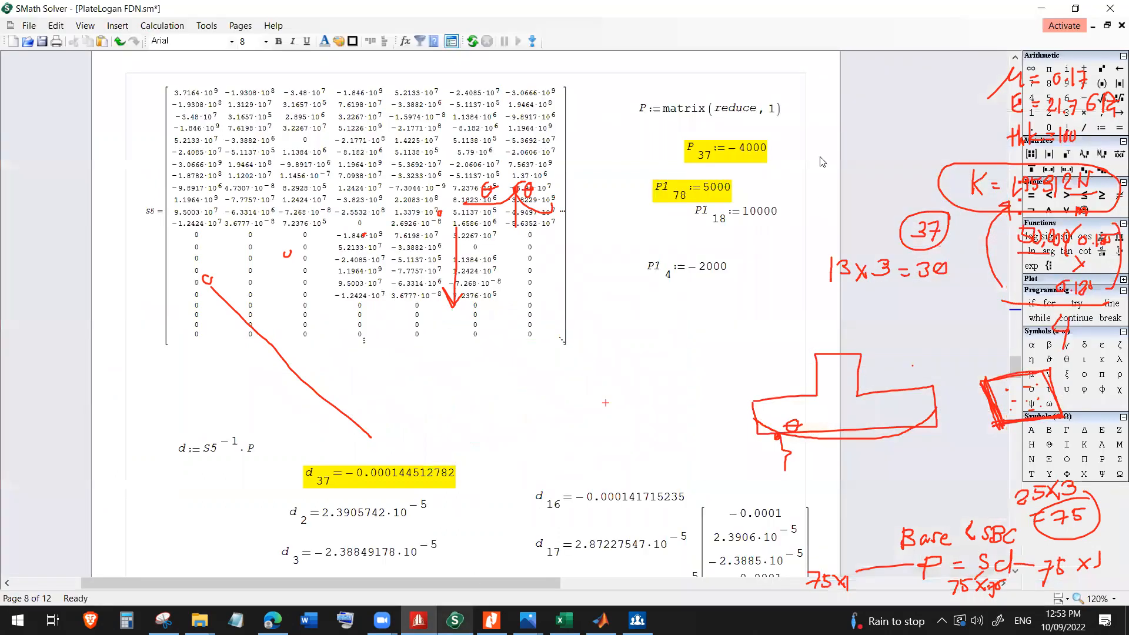
click(744, 152)
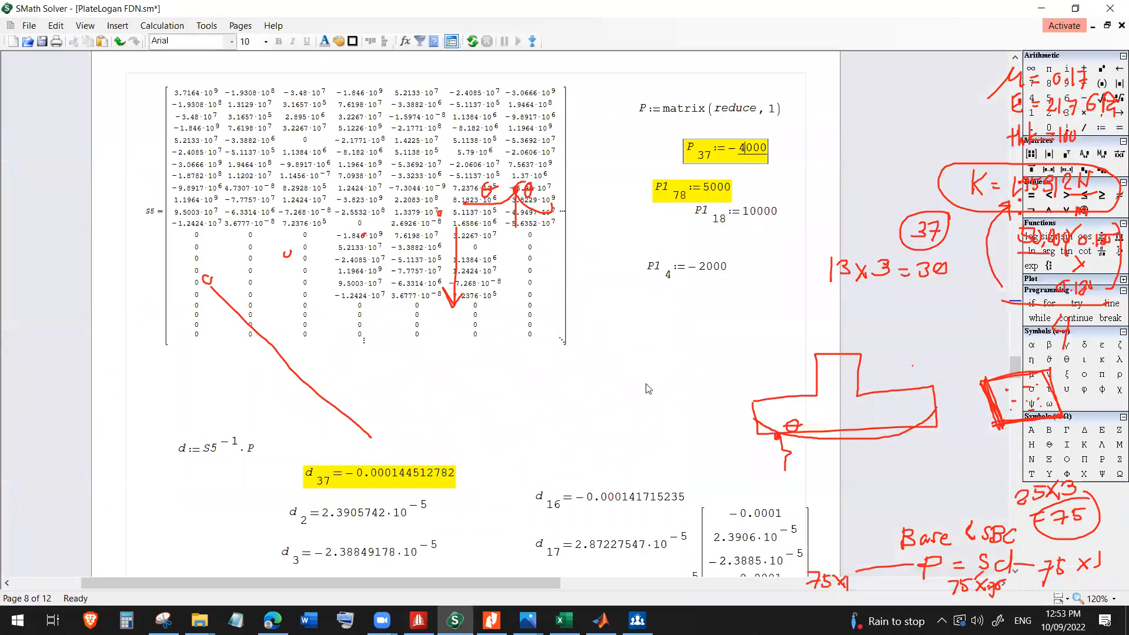
scroll(648, 379, down, 1)
click(645, 372)
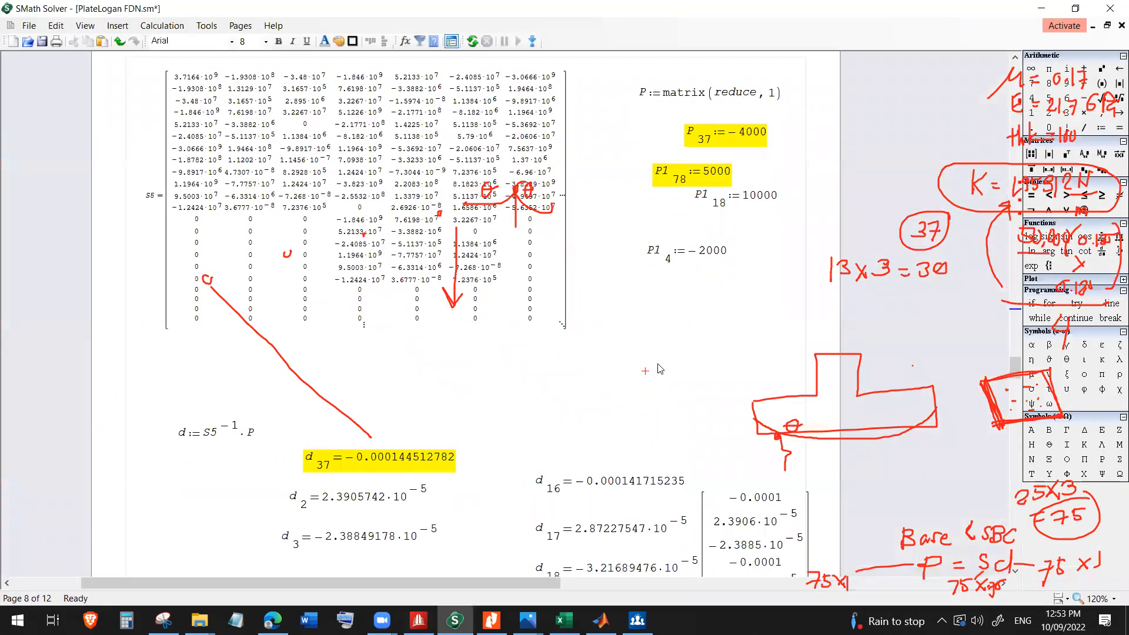
click(162, 25)
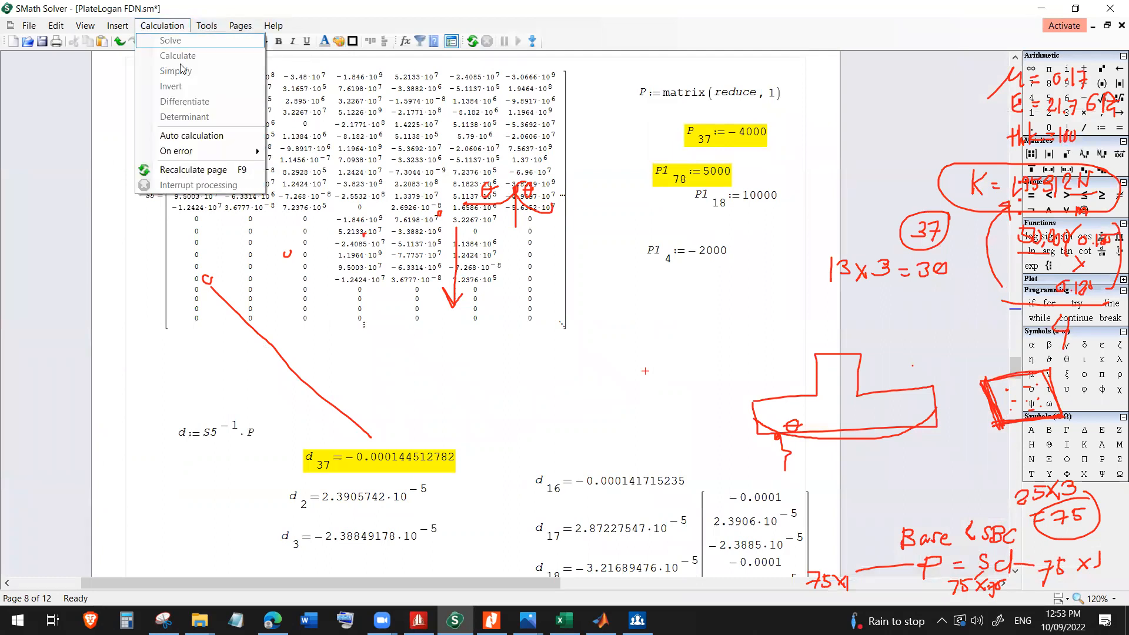
click(192, 170)
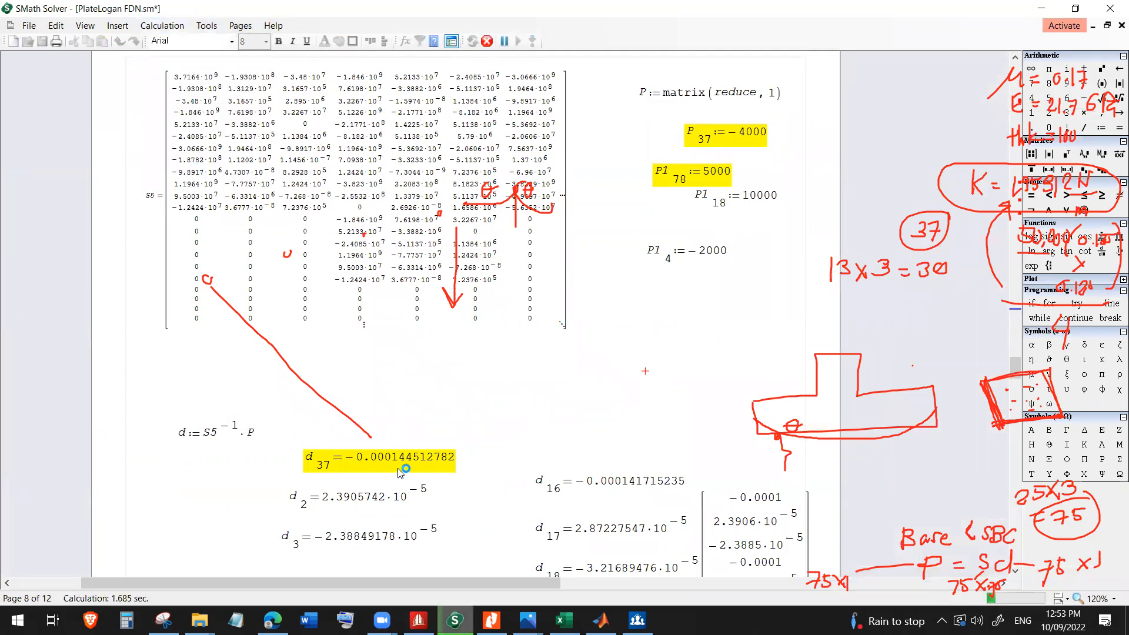
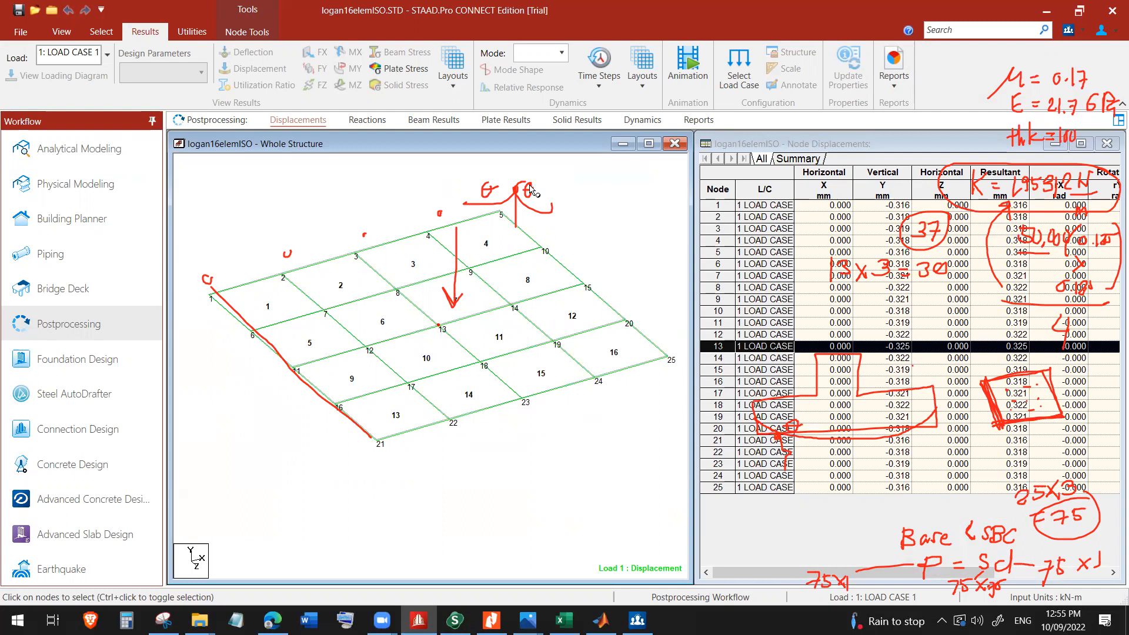
In STAAD.Pro's plate results, display the MX (local) stress contour for LOAD CASE 1 with normal fill.
click(506, 120)
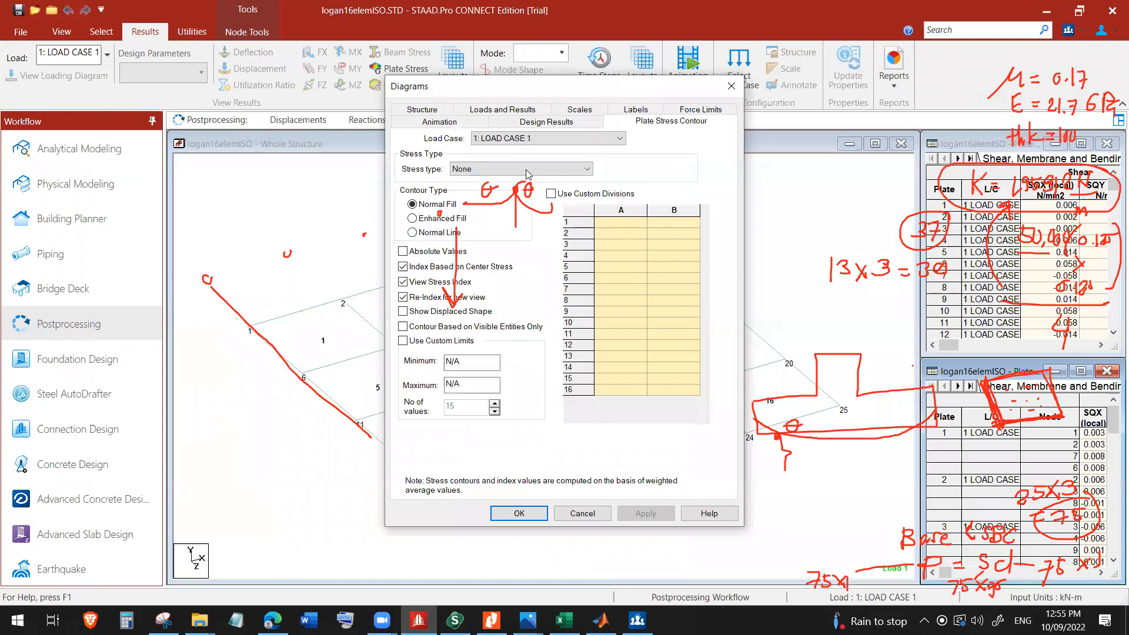
click(528, 169)
click(484, 344)
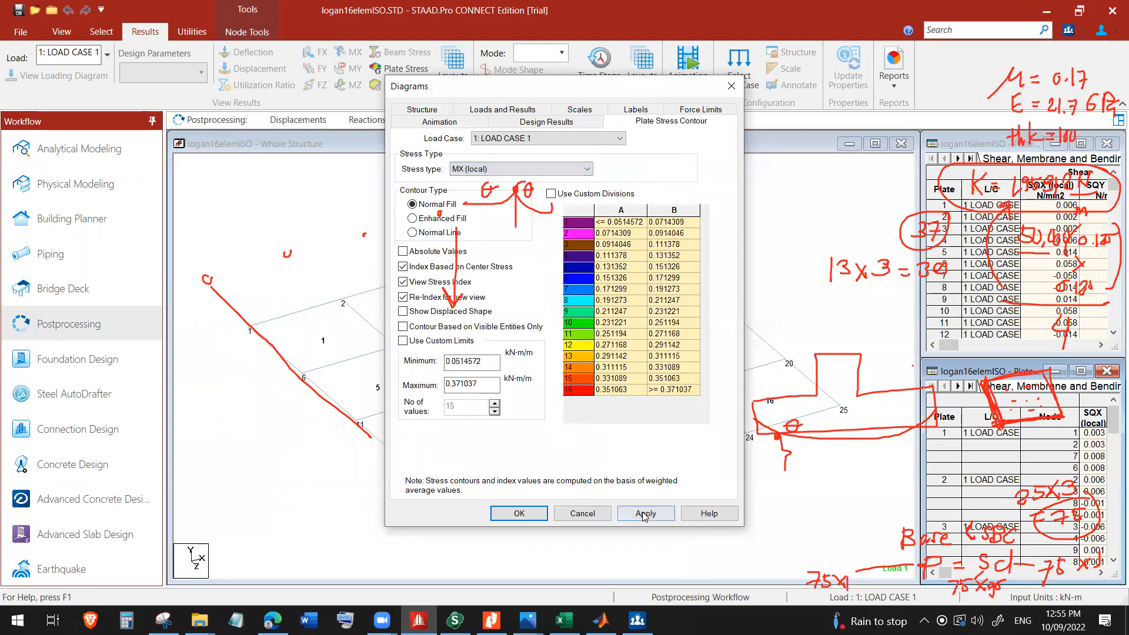
click(644, 513)
click(518, 512)
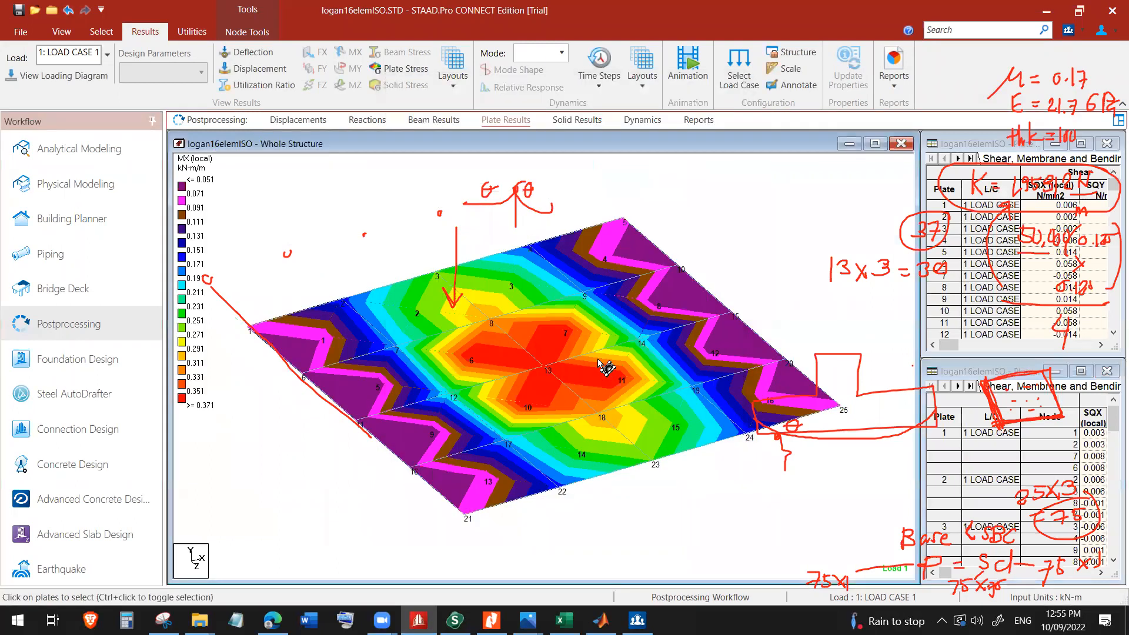
Open the details of plate 7 beside node 13 and view its center stresses, keeping the contour plot in view.
double_click(591, 337)
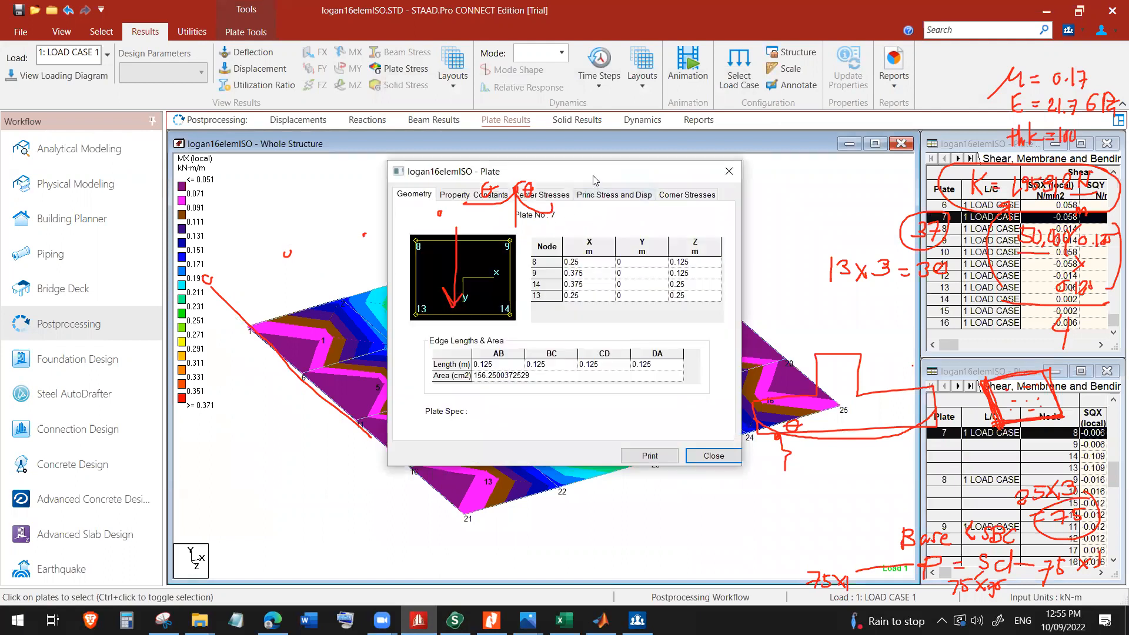
drag(603, 176, 782, 85)
click(743, 107)
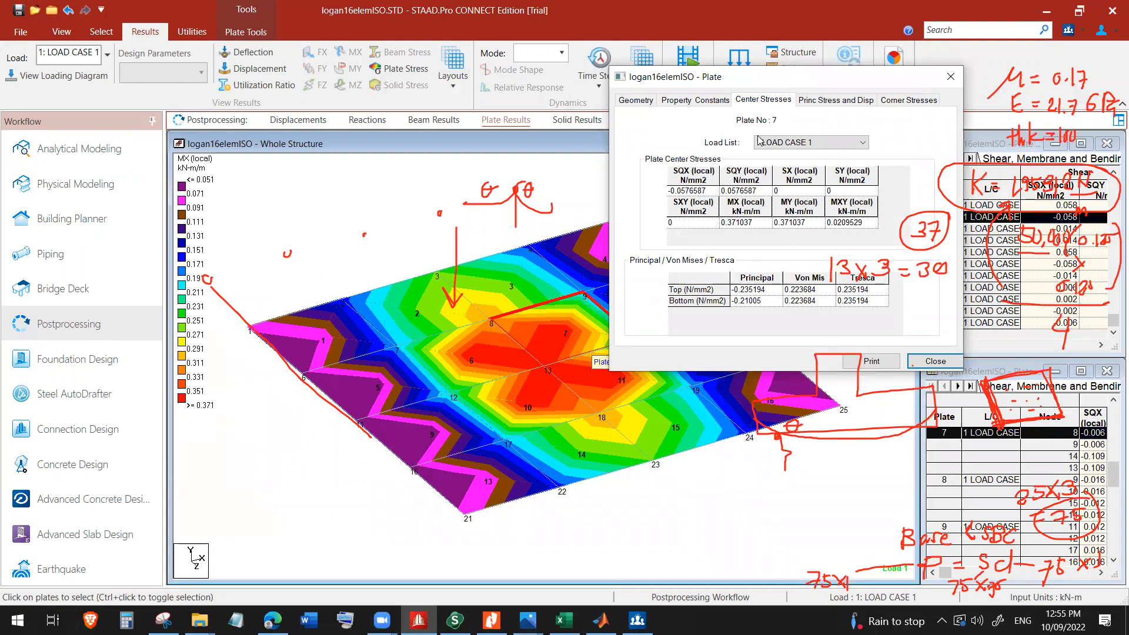
drag(791, 87, 817, 84)
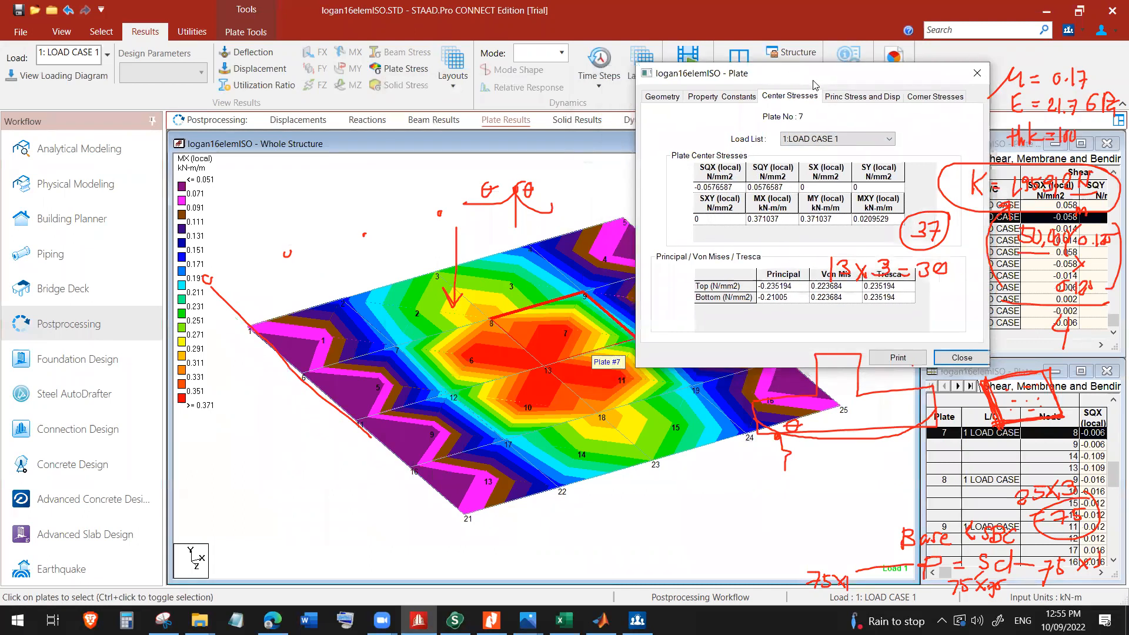
Switch to the SMATHplate Excel workbook and change the plate incidence array formula in Y25:Y36 on Sheet1 to =TRANSPOSE(N10:Y10).
click(563, 620)
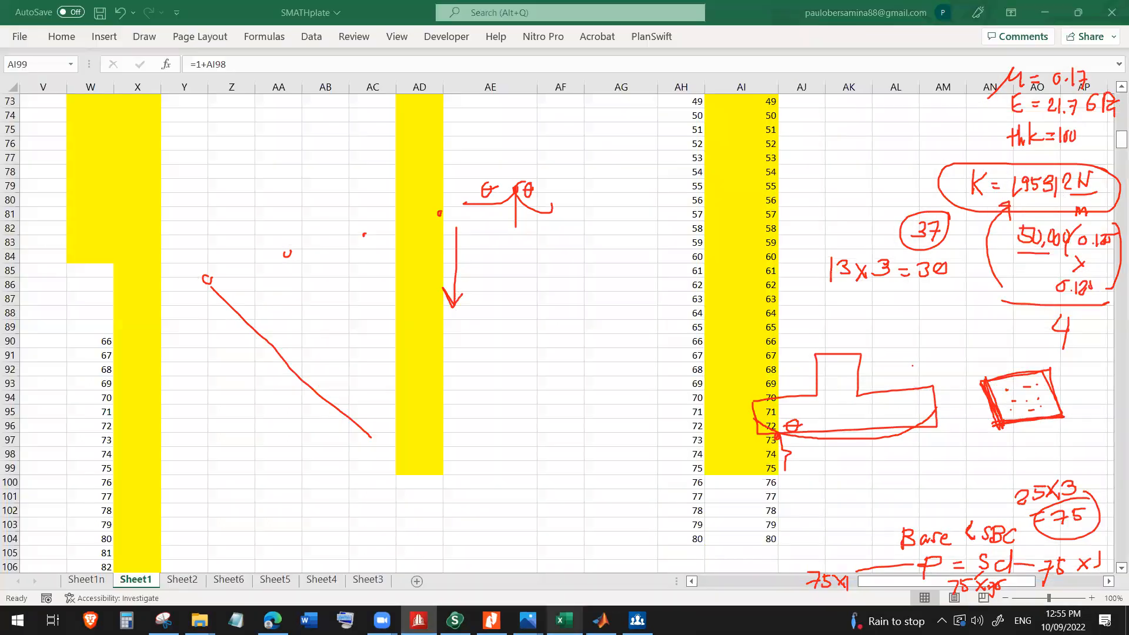
scroll(315, 532, up, 7)
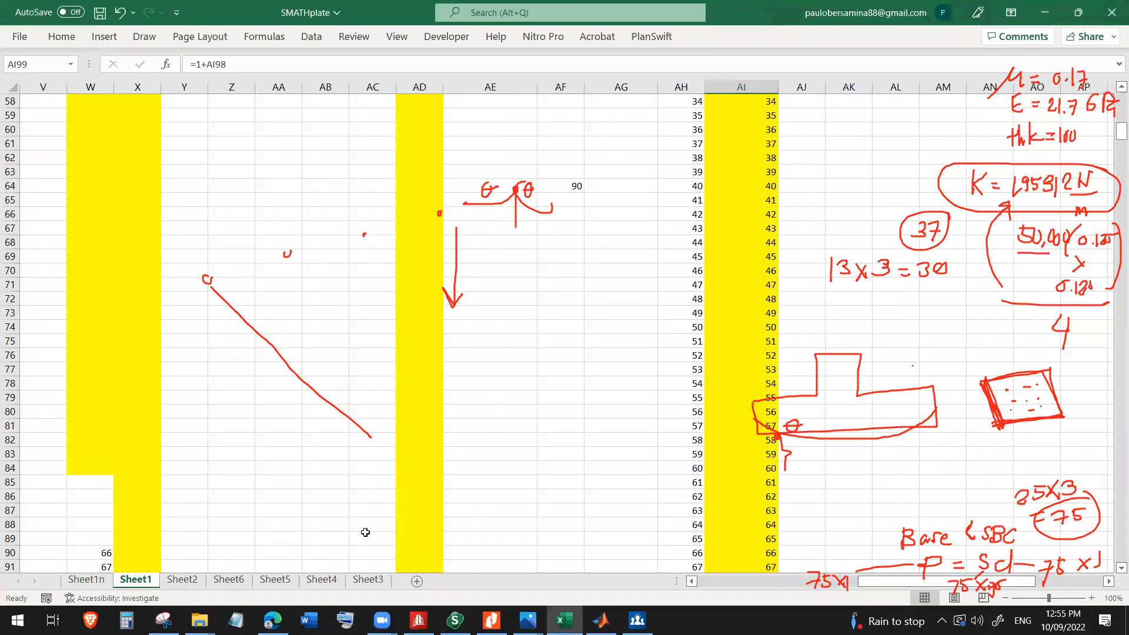
drag(874, 580, 796, 582)
scroll(722, 499, up, 3)
scroll(722, 499, up, 8)
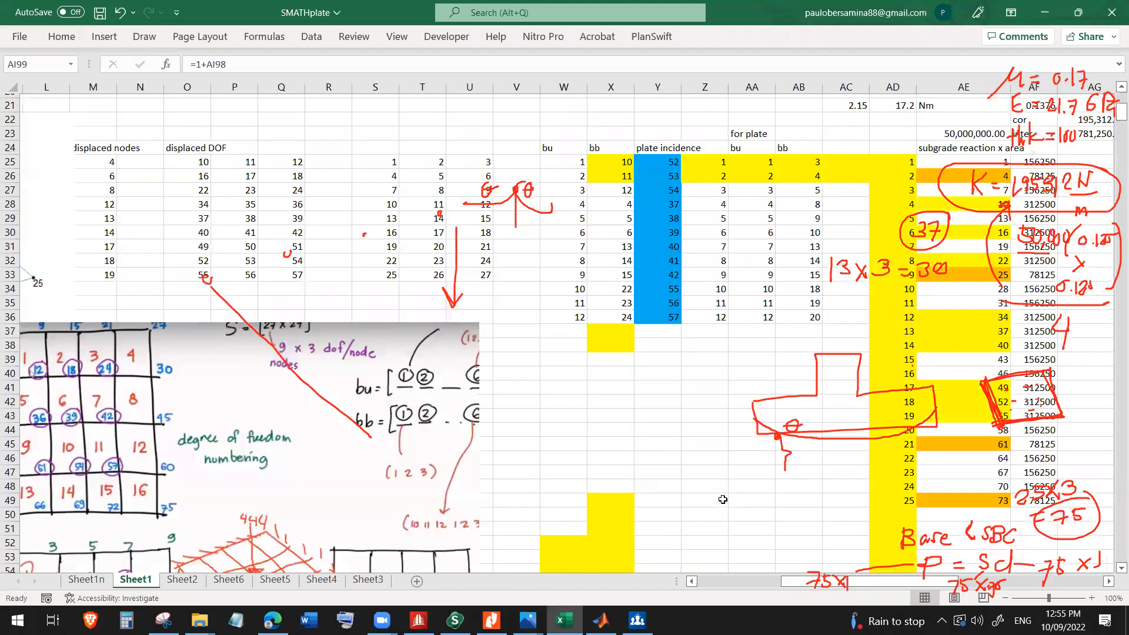
scroll(682, 400, up, 4)
click(670, 377)
key(ctrl+slash)
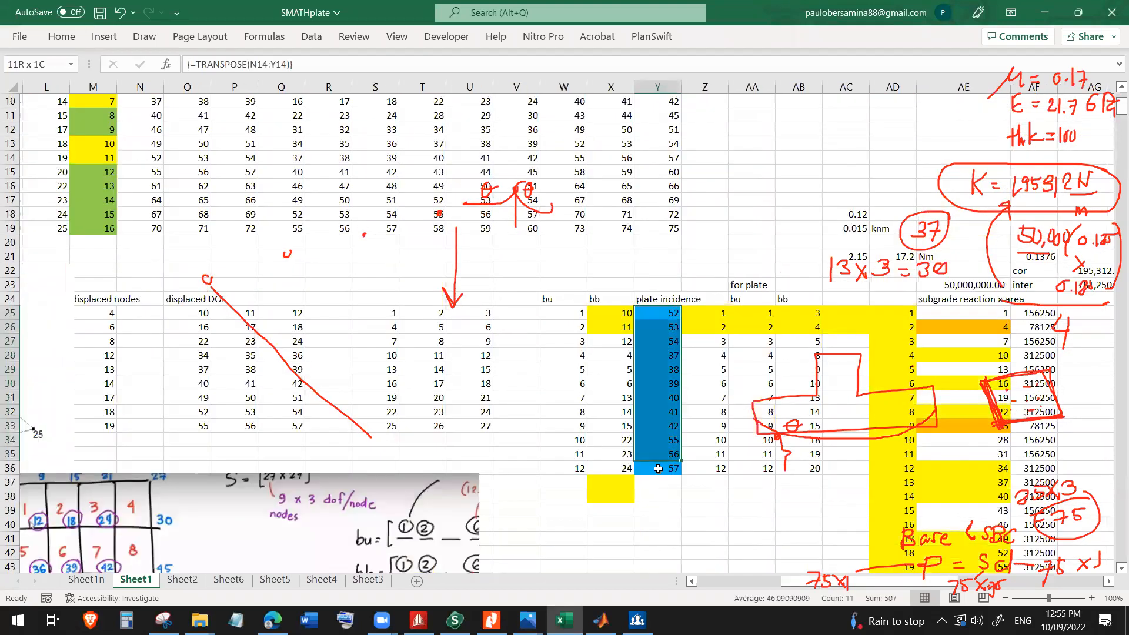
key(ctrl+q)
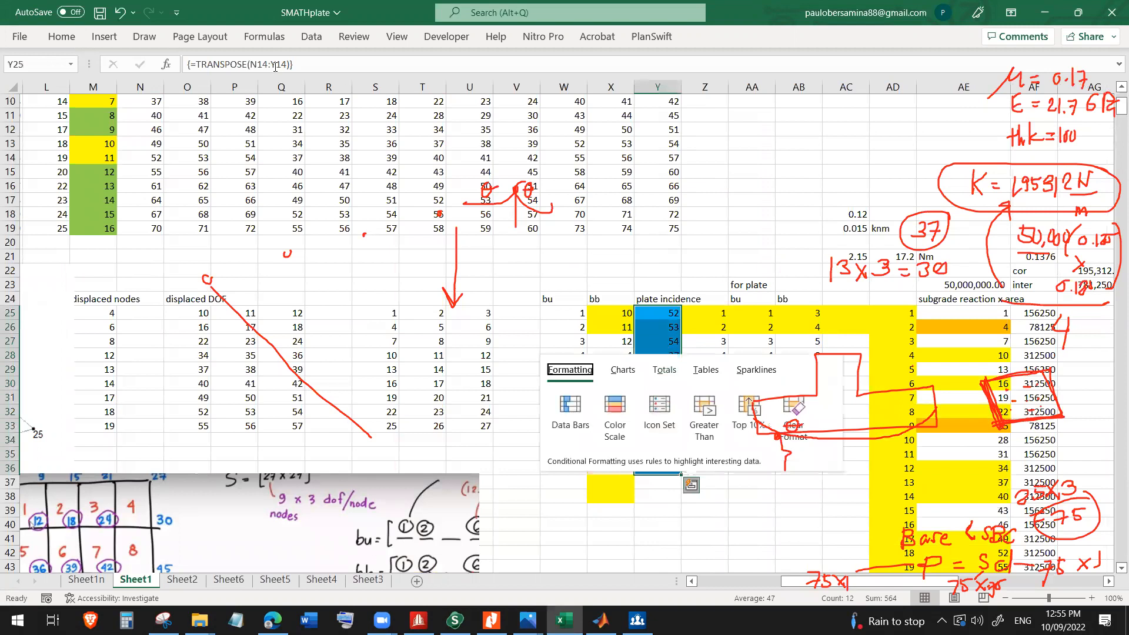
click(275, 67)
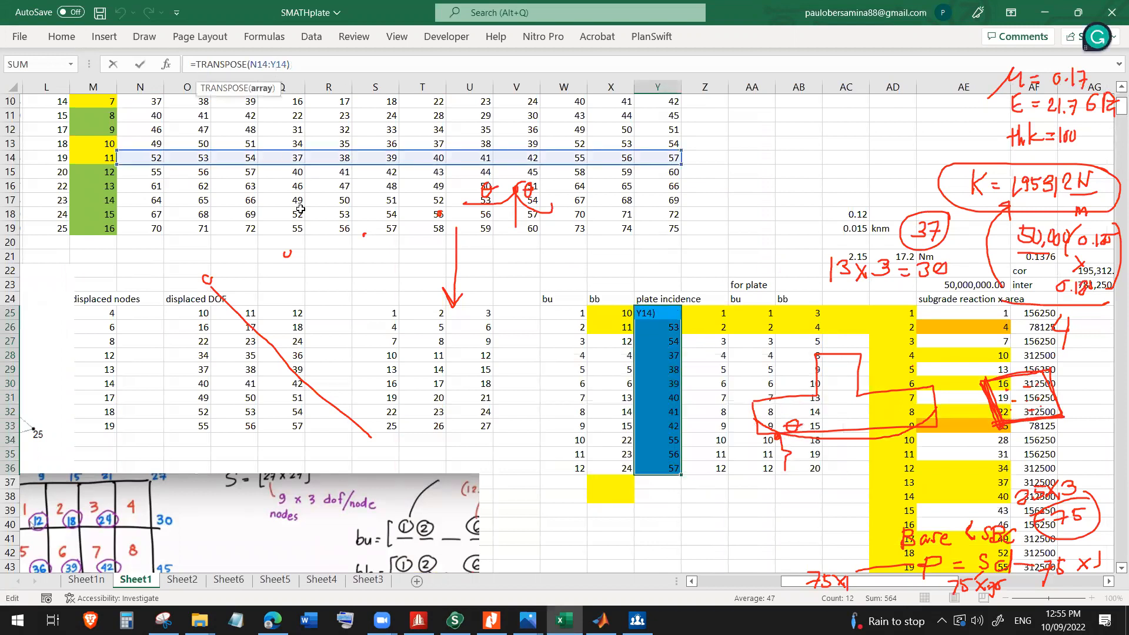
drag(231, 157, 236, 105)
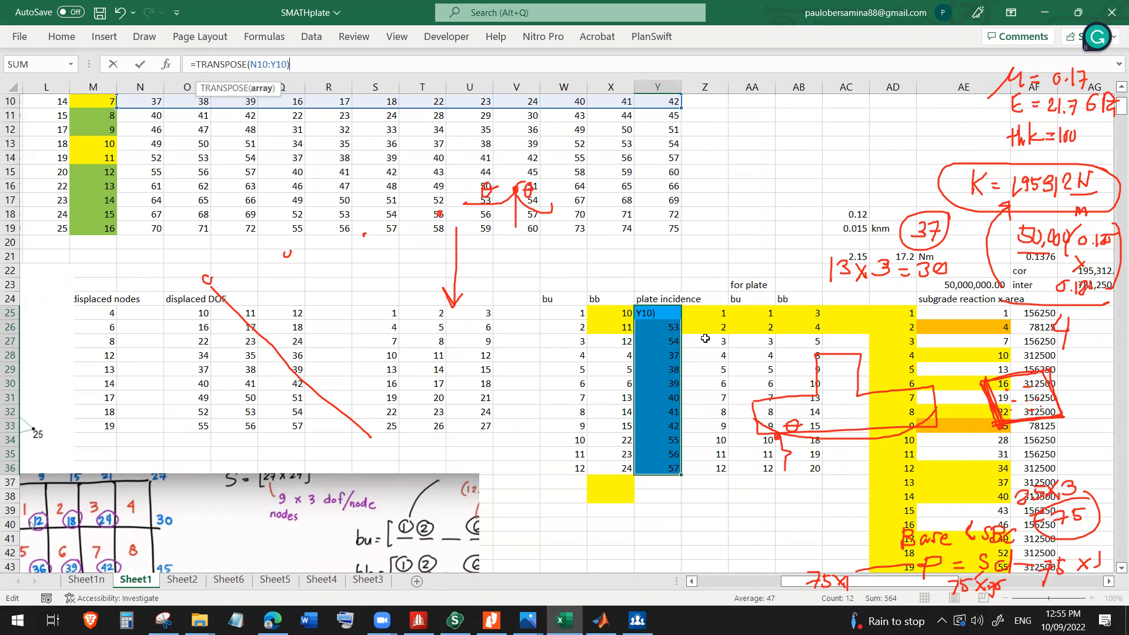
key(ctrl+shift+Return)
click(663, 369)
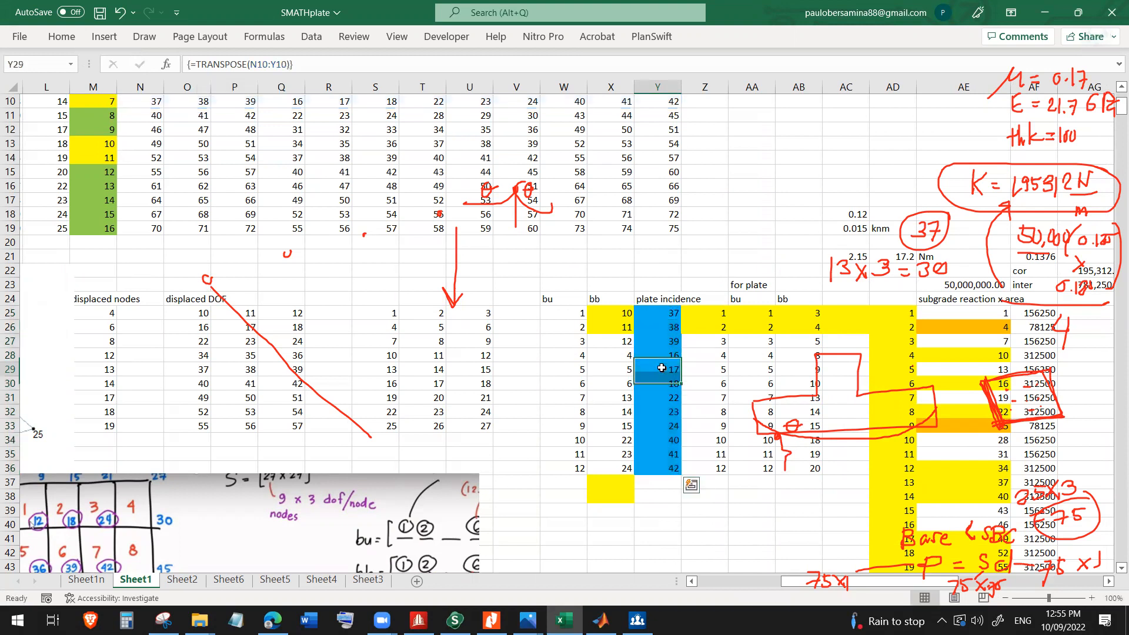
click(718, 367)
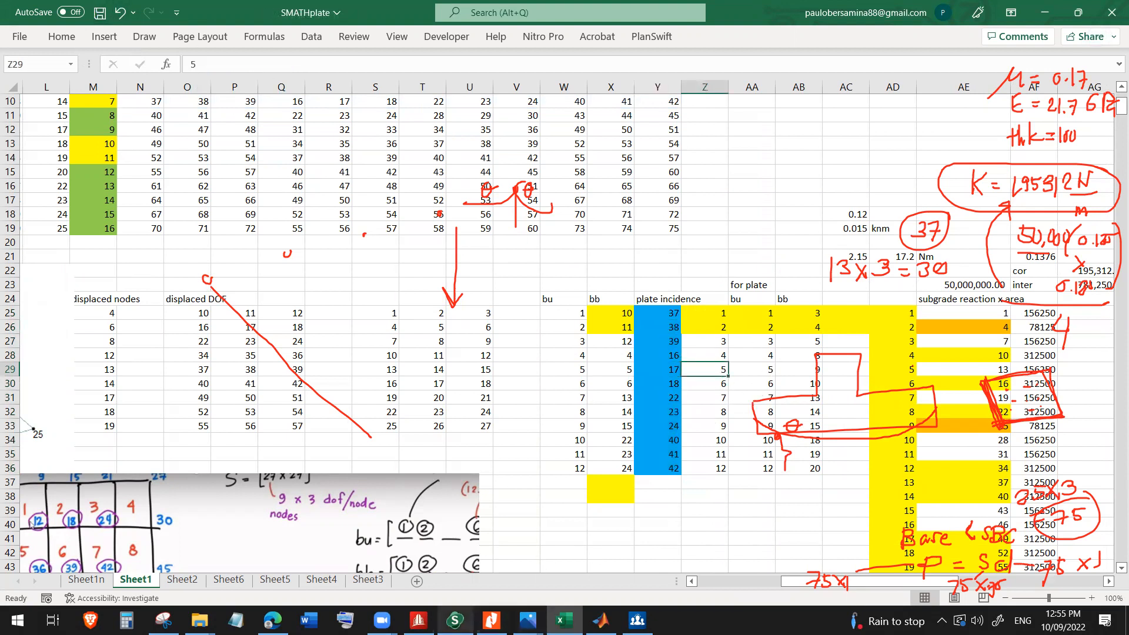
Return to SMath Solver and review the plate inputs μ, thk, E, a and b on page 9.
click(455, 618)
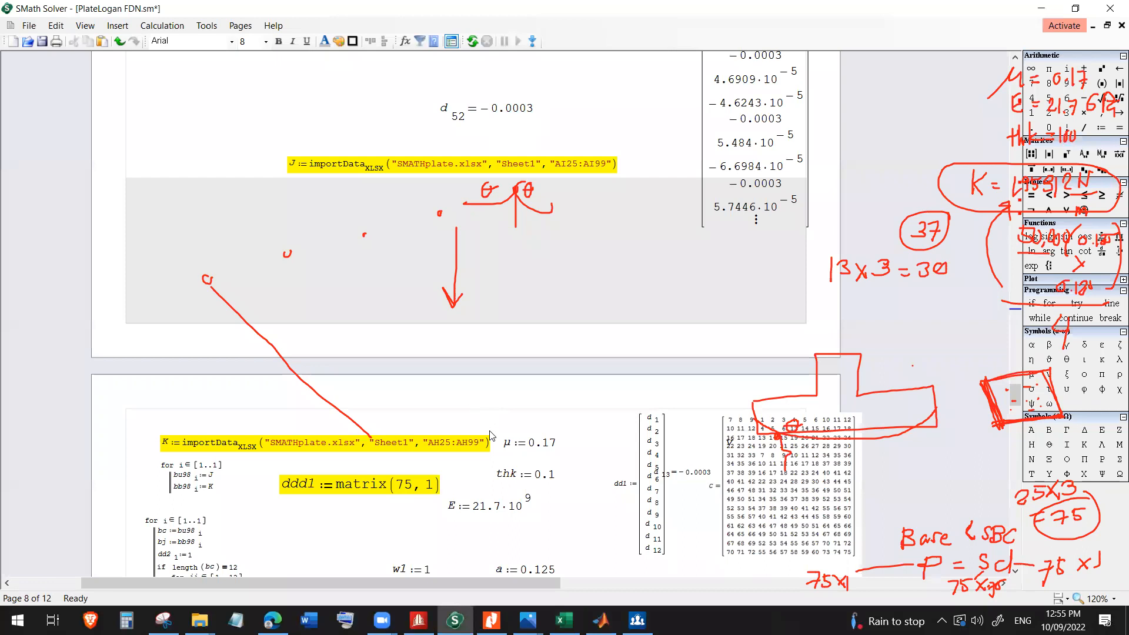
scroll(492, 435, down, 5)
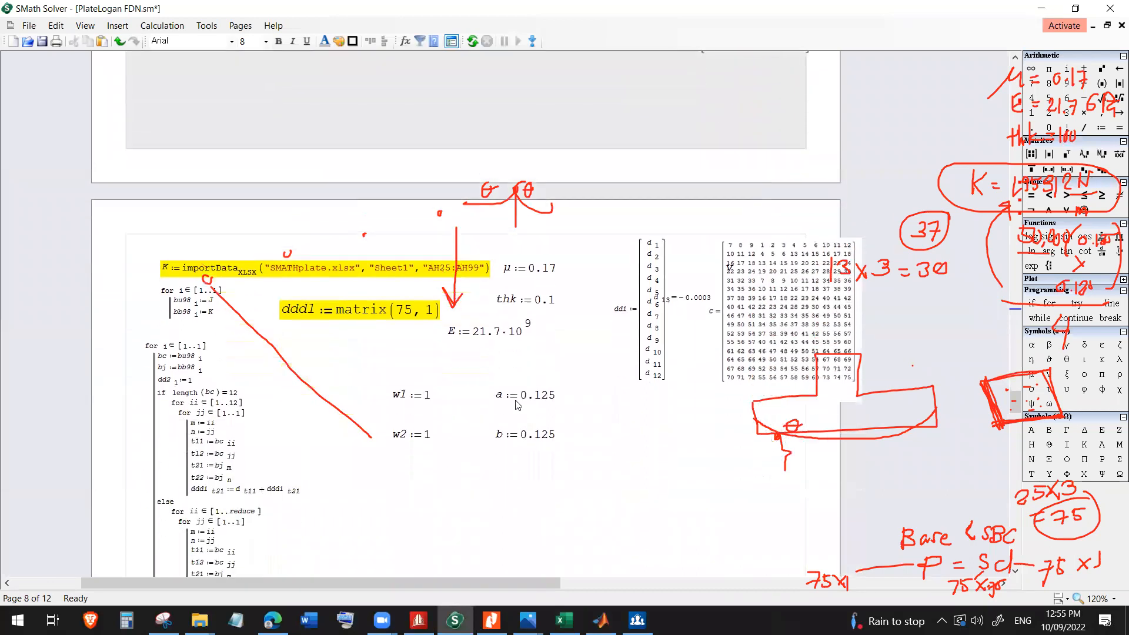
double_click(549, 271)
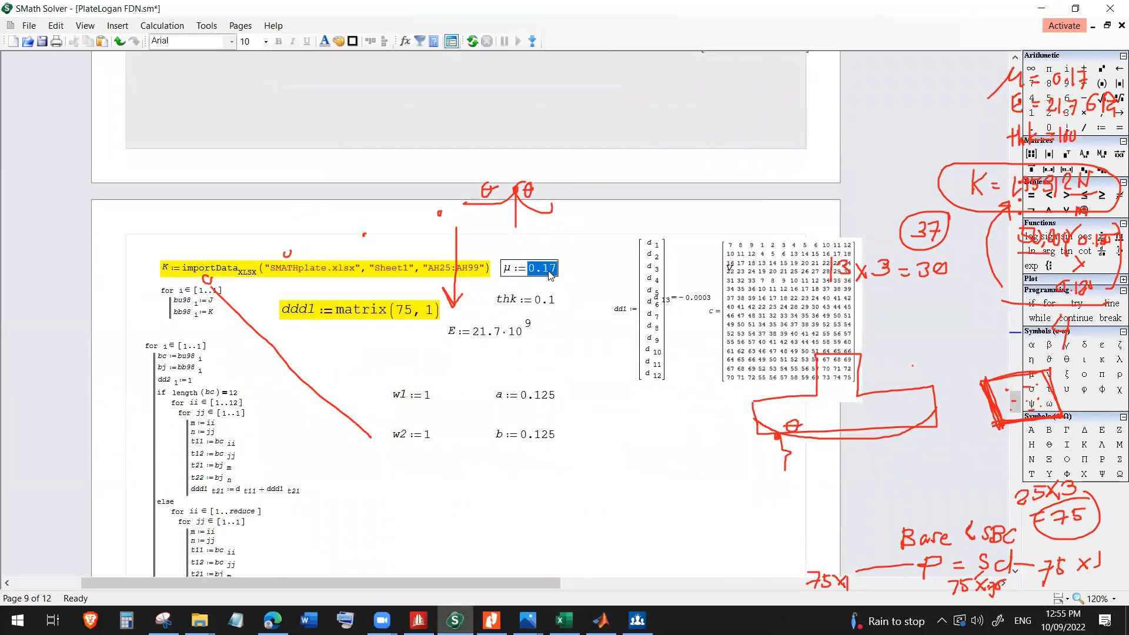
double_click(545, 301)
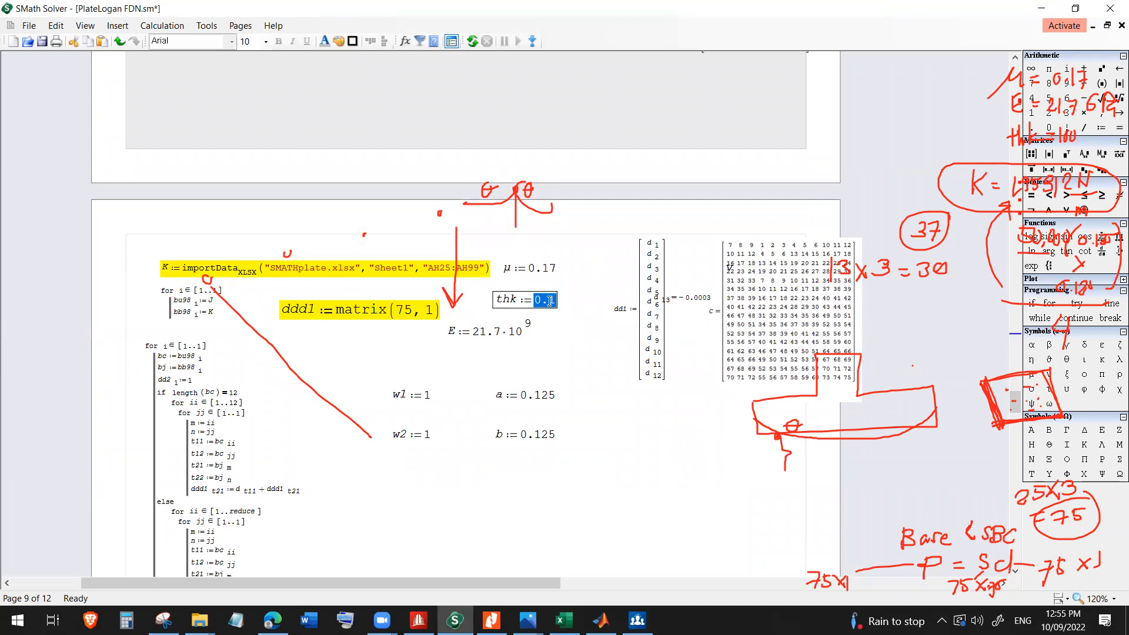
double_click(516, 339)
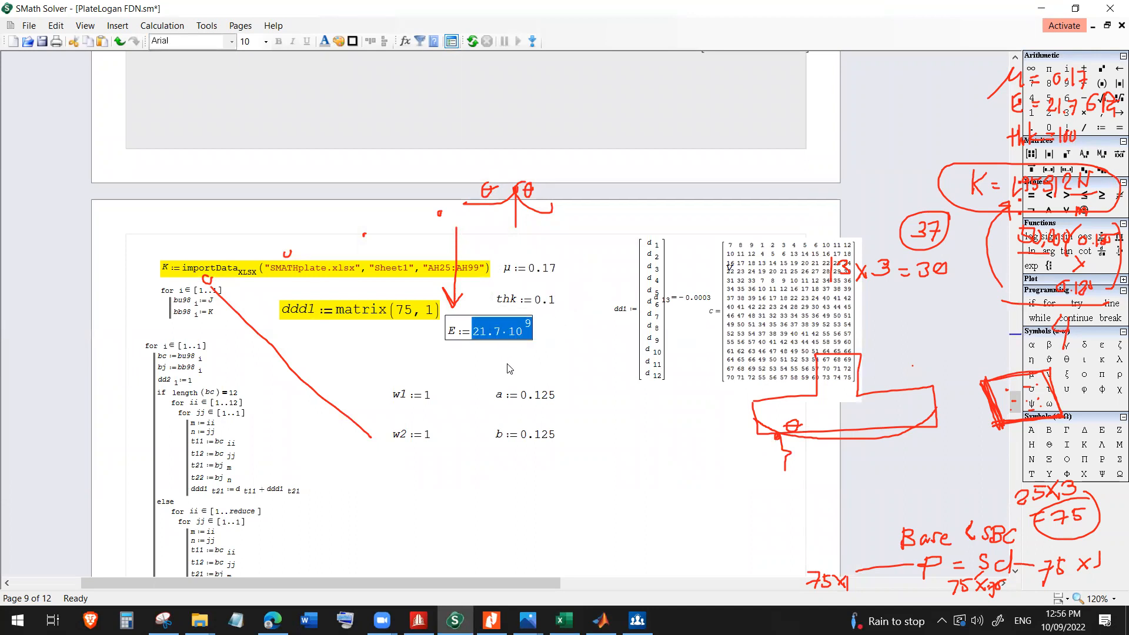
double_click(527, 403)
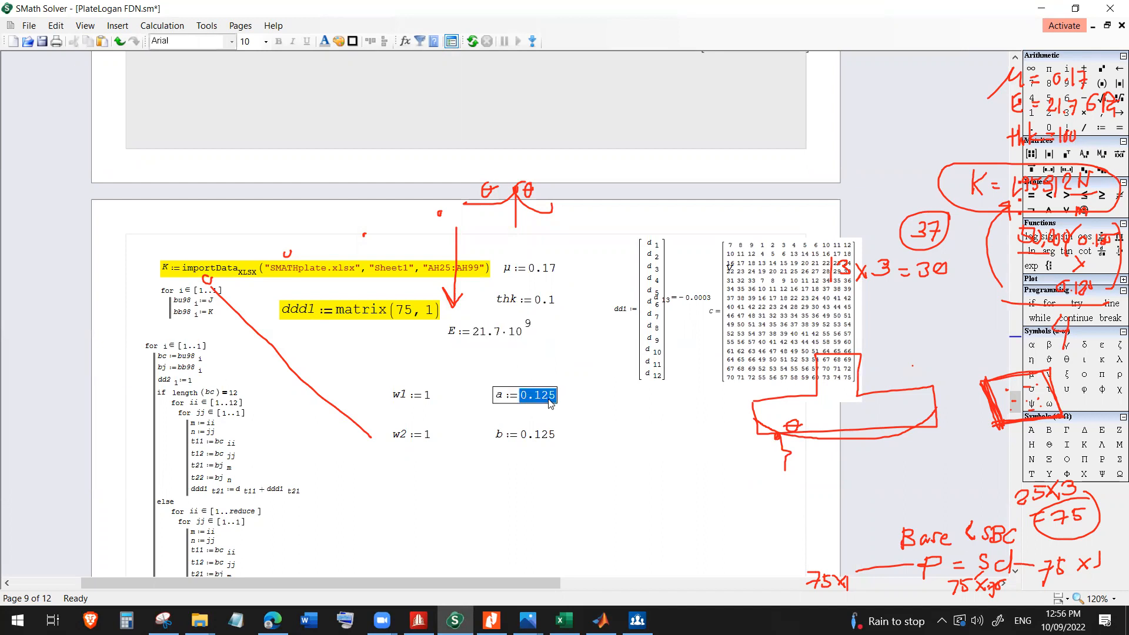
double_click(532, 436)
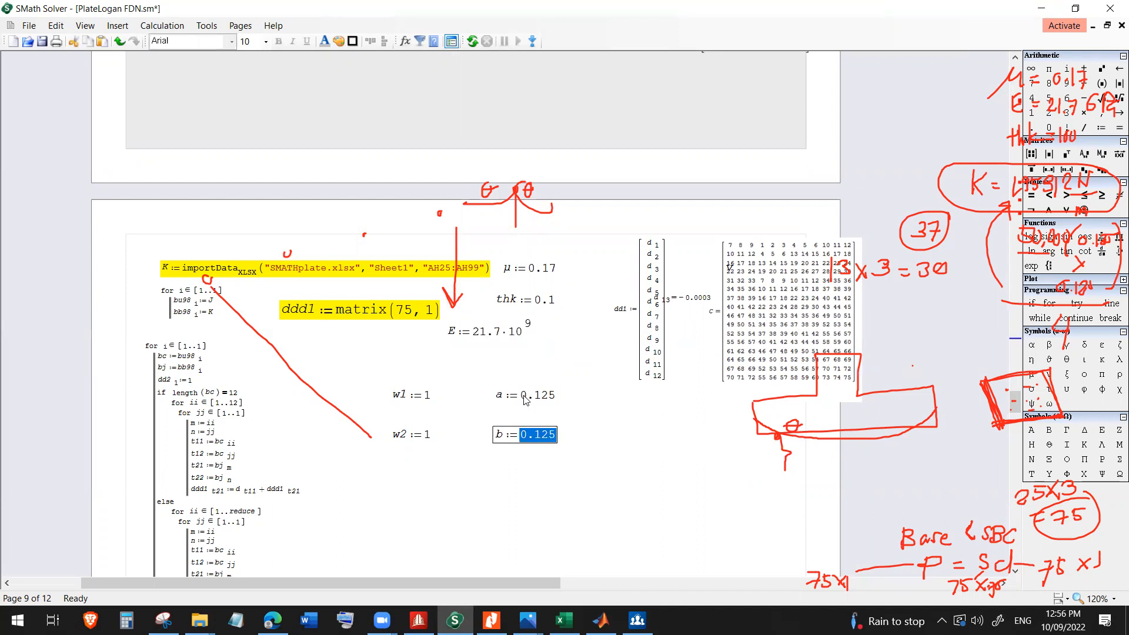
click(550, 499)
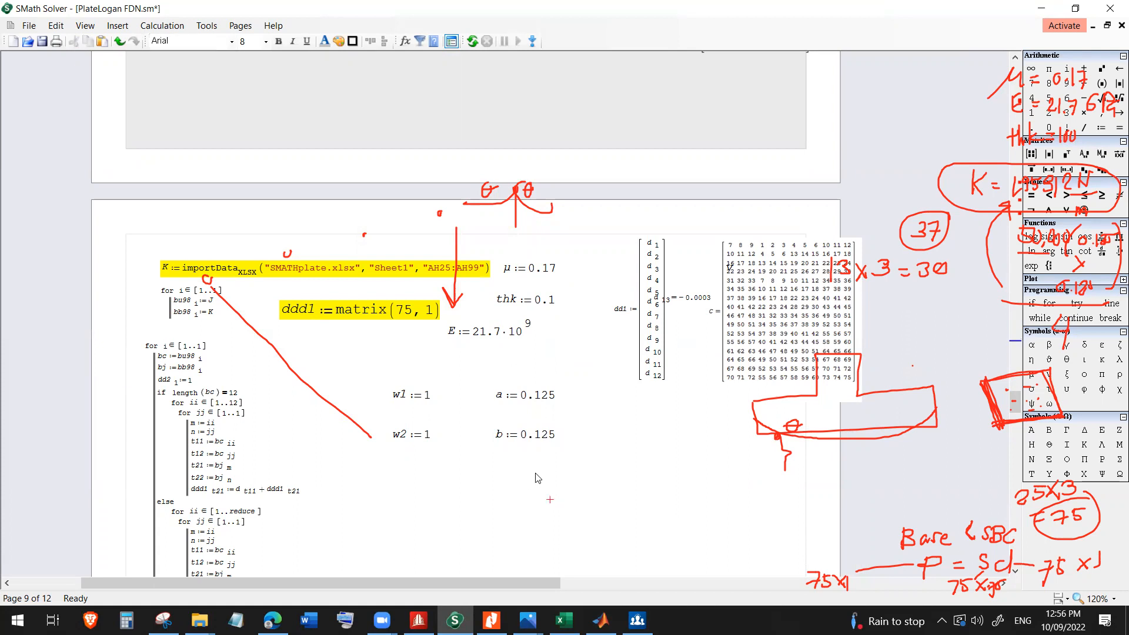
Go to the Mxstd1 moment results on page 12 and recalculate the worksheet with the plate 7 incidence.
scroll(538, 473, down, 3)
drag(1011, 415, 1018, 522)
click(337, 247)
click(470, 411)
click(397, 383)
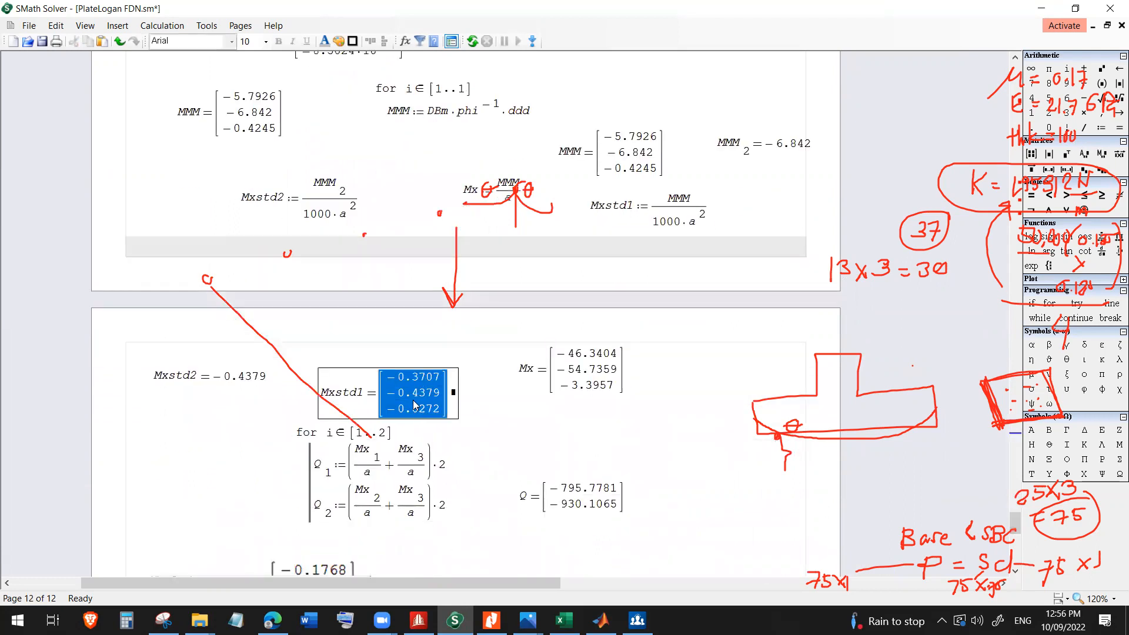
click(486, 425)
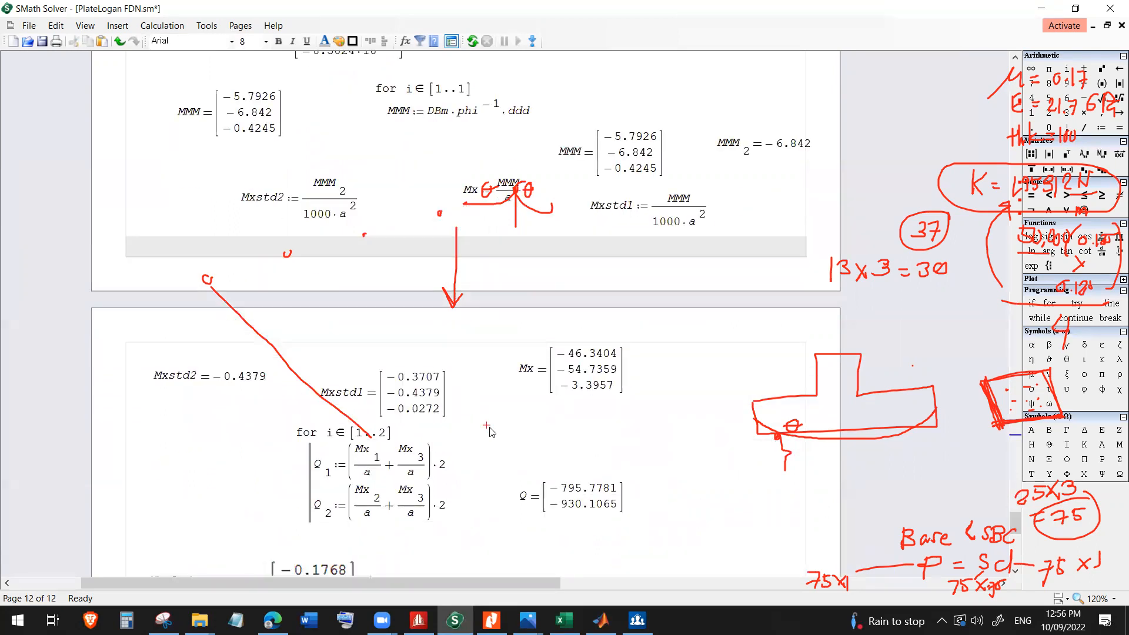
click(149, 28)
click(188, 169)
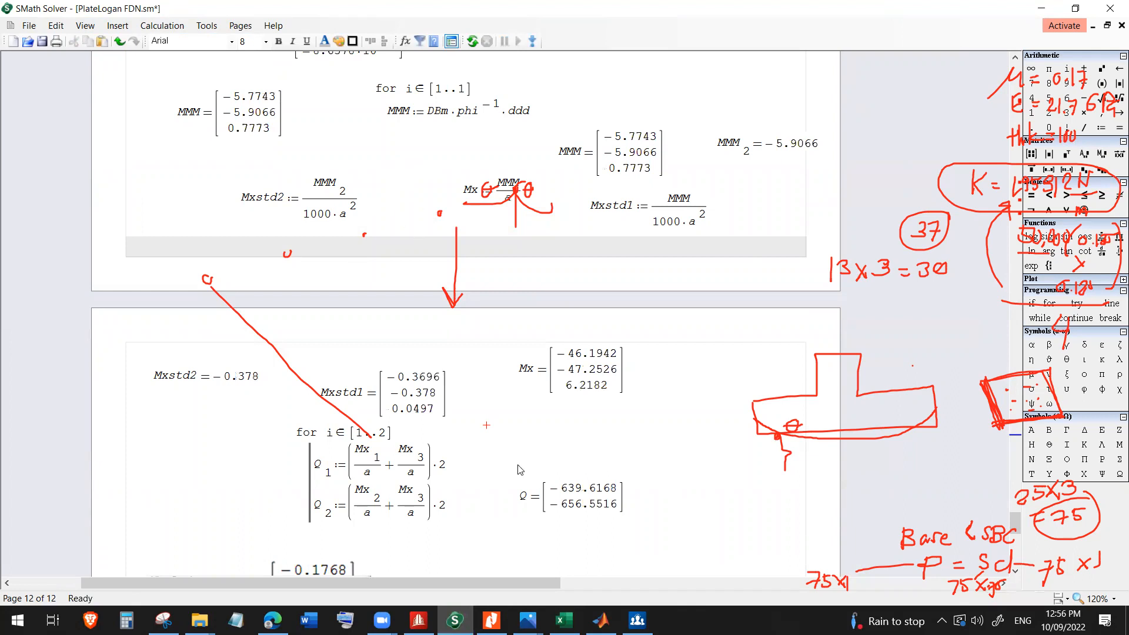
Check the first entries of the Mxstd1 vector and compare them with plate 7's center stresses in STAAD.Pro.
click(411, 381)
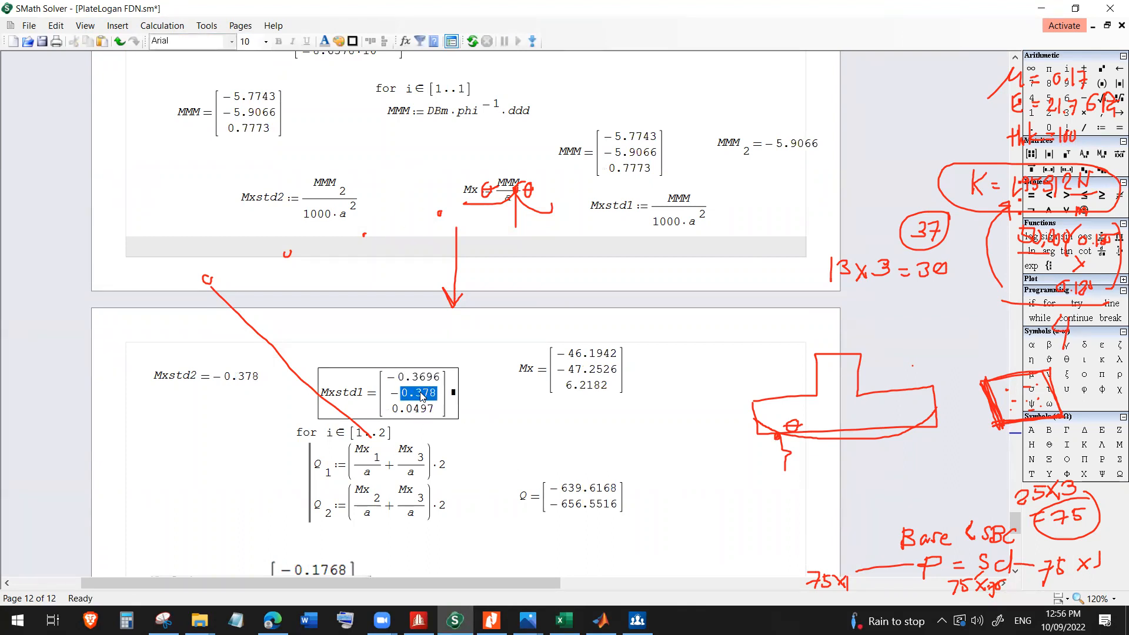
click(402, 393)
key(Up)
click(402, 393)
key(Up)
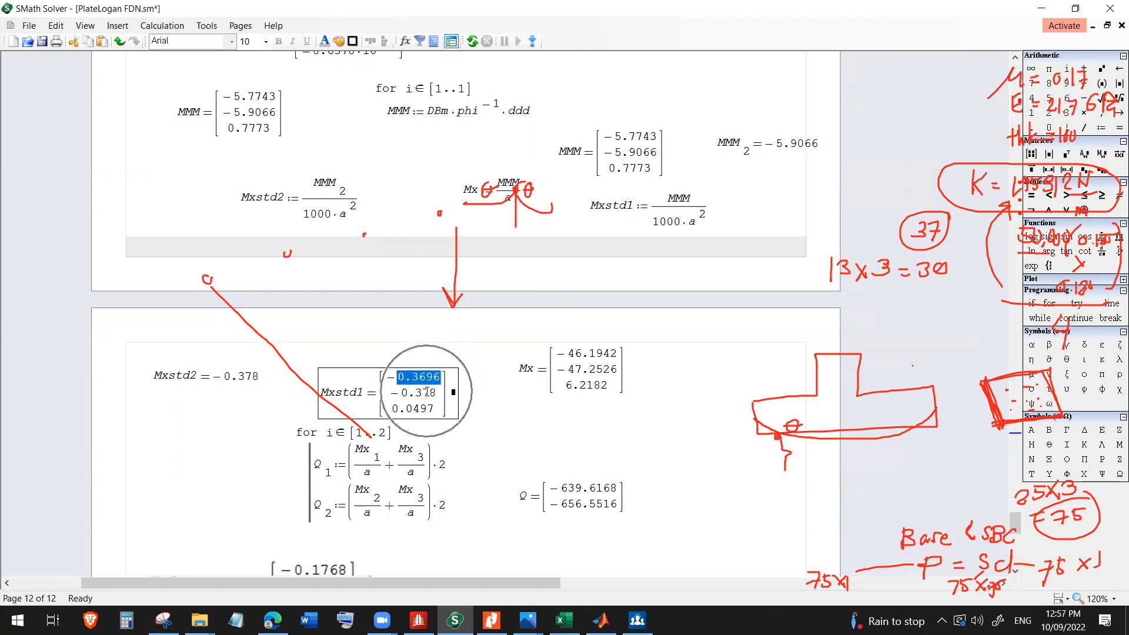
click(418, 619)
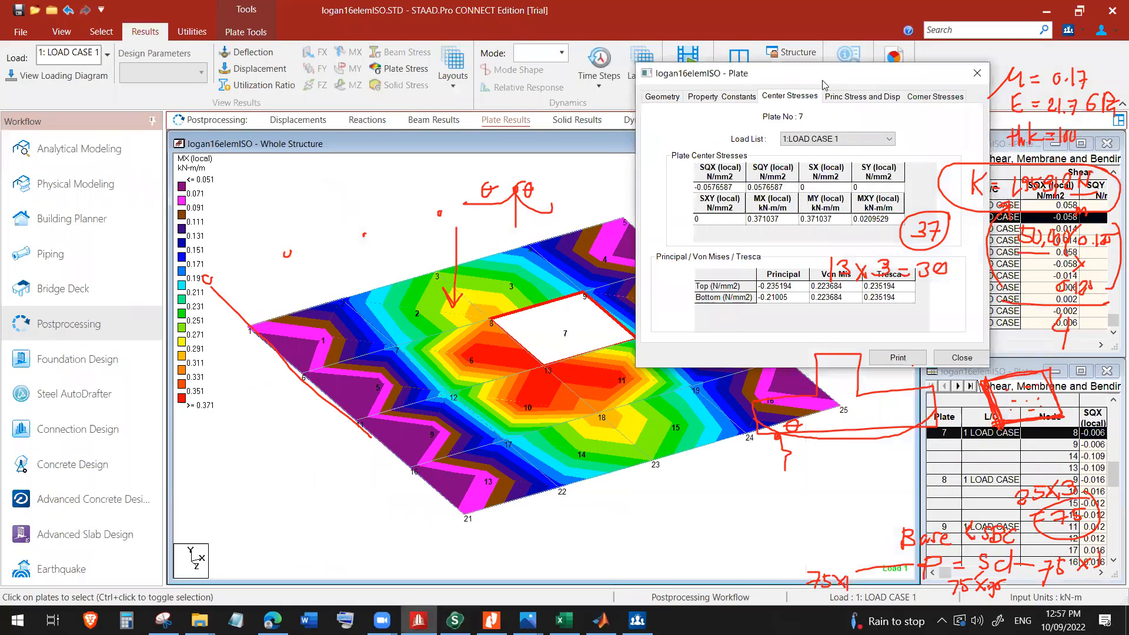
Shrink the SMath Solver window beside STAAD.Pro's plate 7 dialog and compare the Mxstd1 vector with MX, MY and MXY.
drag(823, 85, 870, 75)
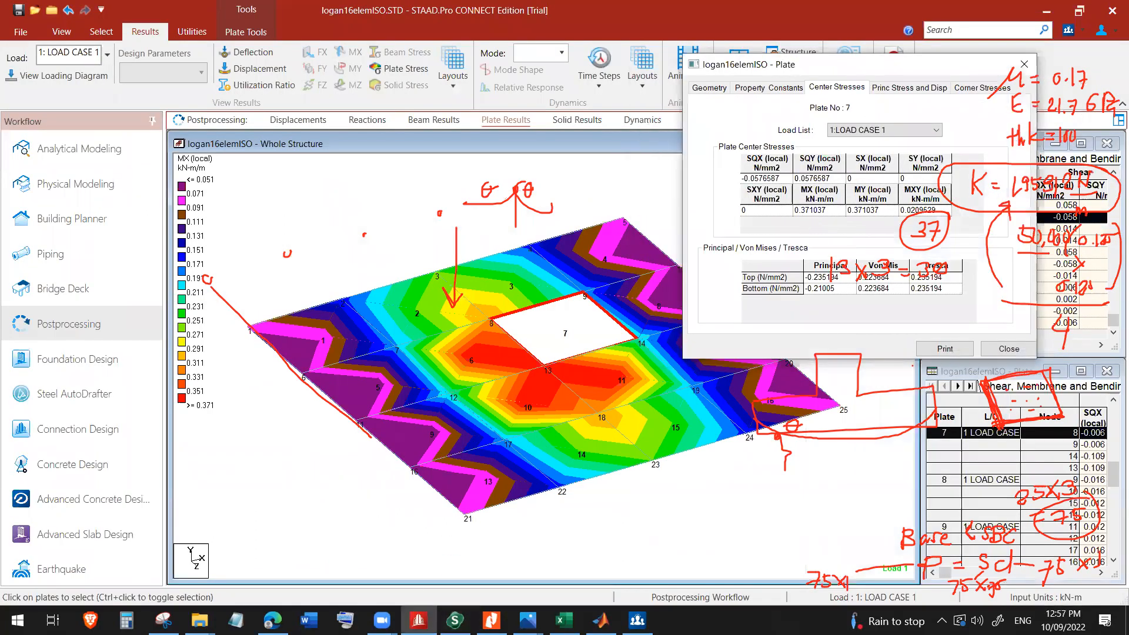
key(alt+Tab)
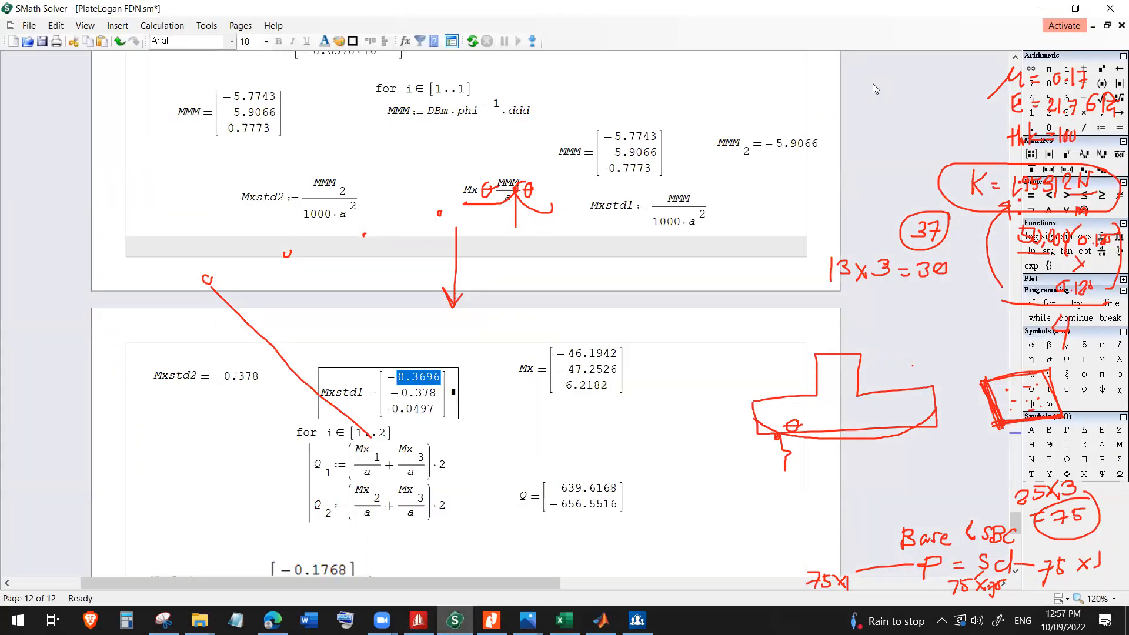
click(1073, 9)
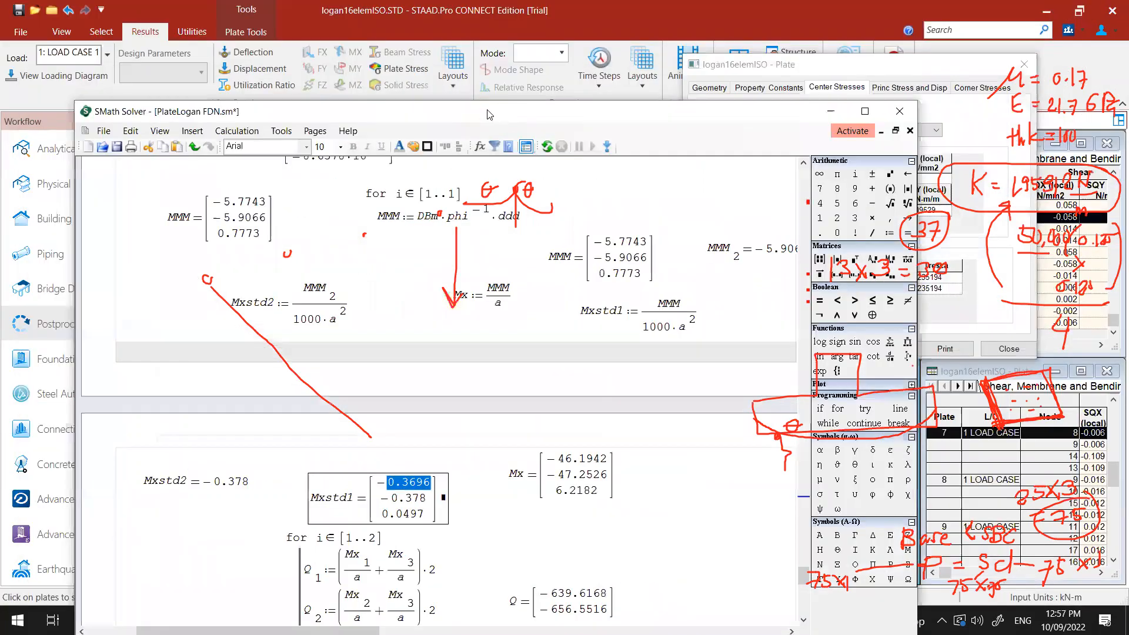
drag(487, 114, 425, 40)
click(463, 455)
scroll(465, 456, down, 3)
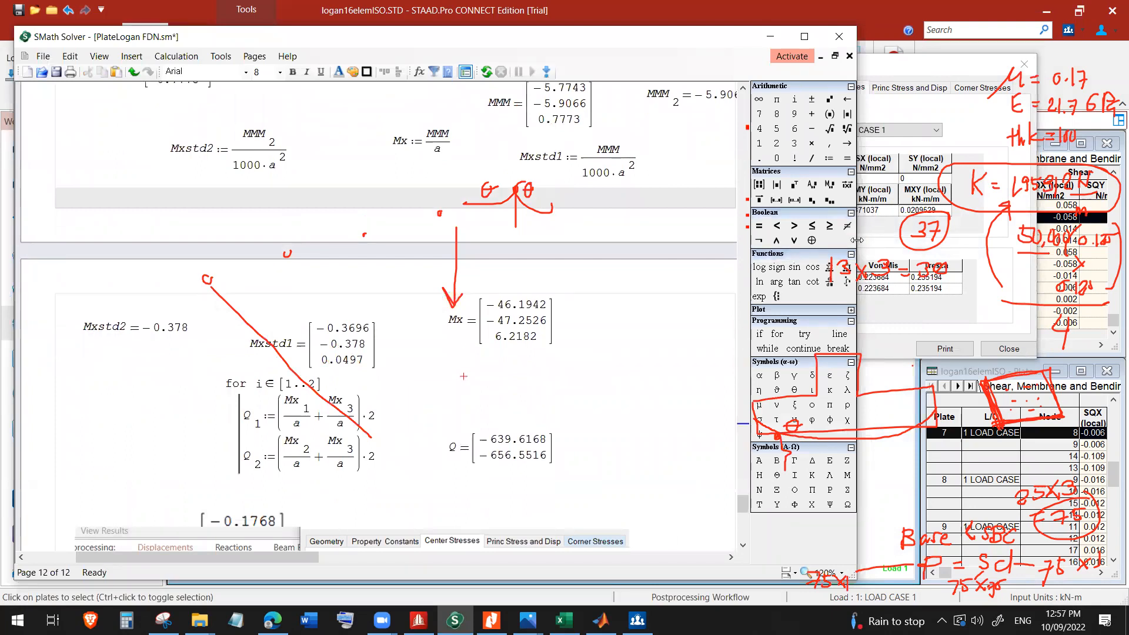
drag(856, 240, 775, 241)
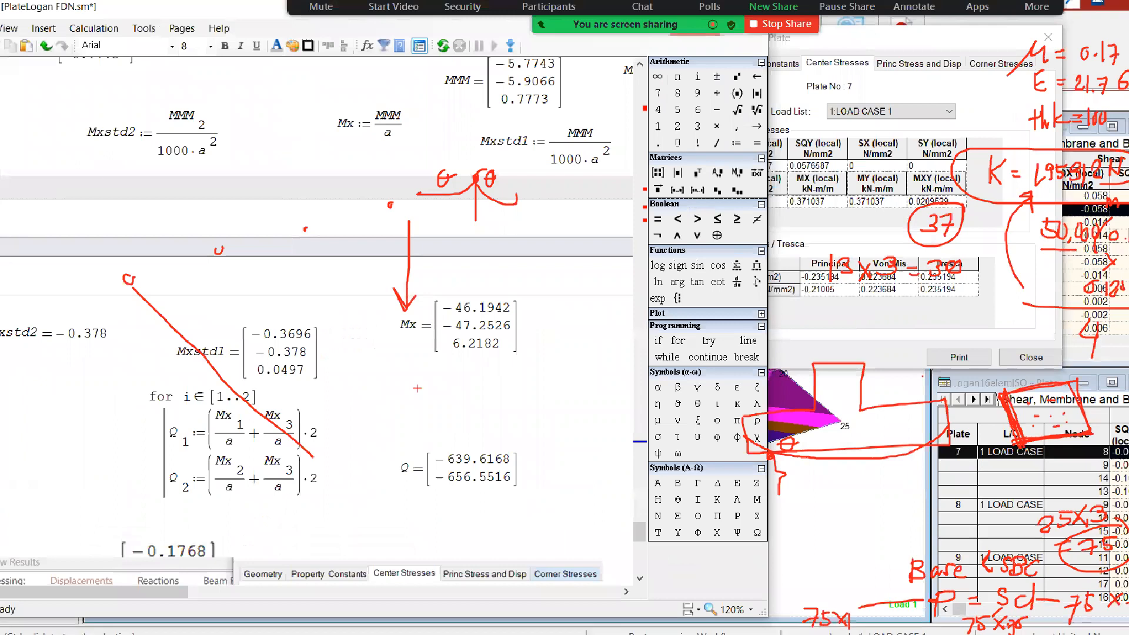
mouse_move(840, 189)
mouse_down()
mouse_move(895, 192)
mouse_move(846, 190)
mouse_up()
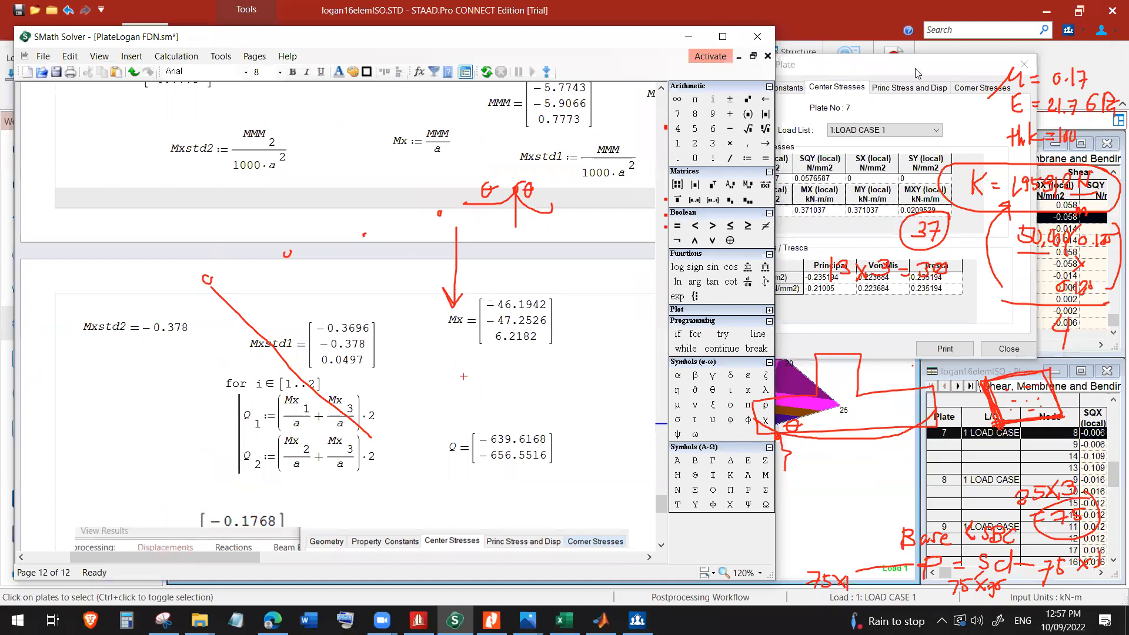
Return to STAAD.Pro and display the Base Pressure plate stress contour for load case 1.
click(915, 73)
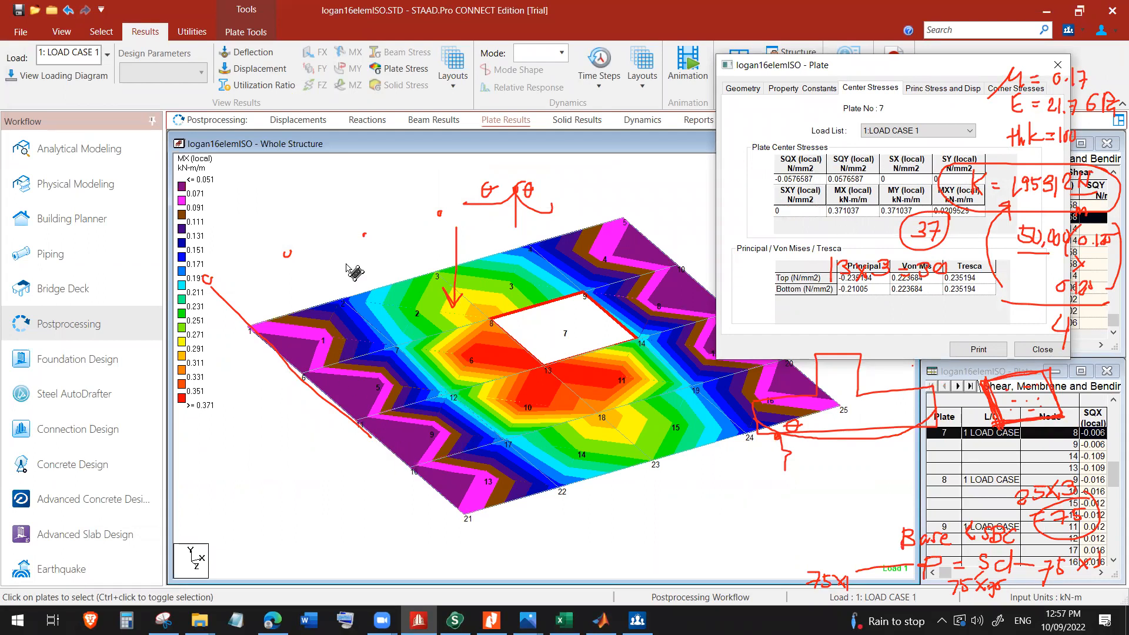
click(515, 121)
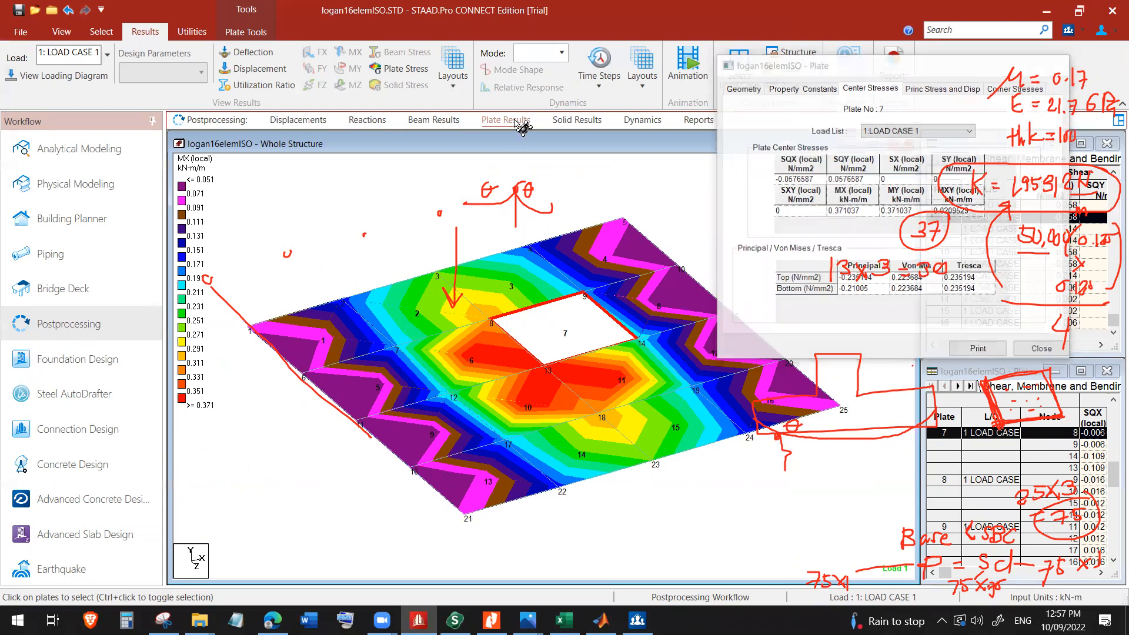
click(520, 176)
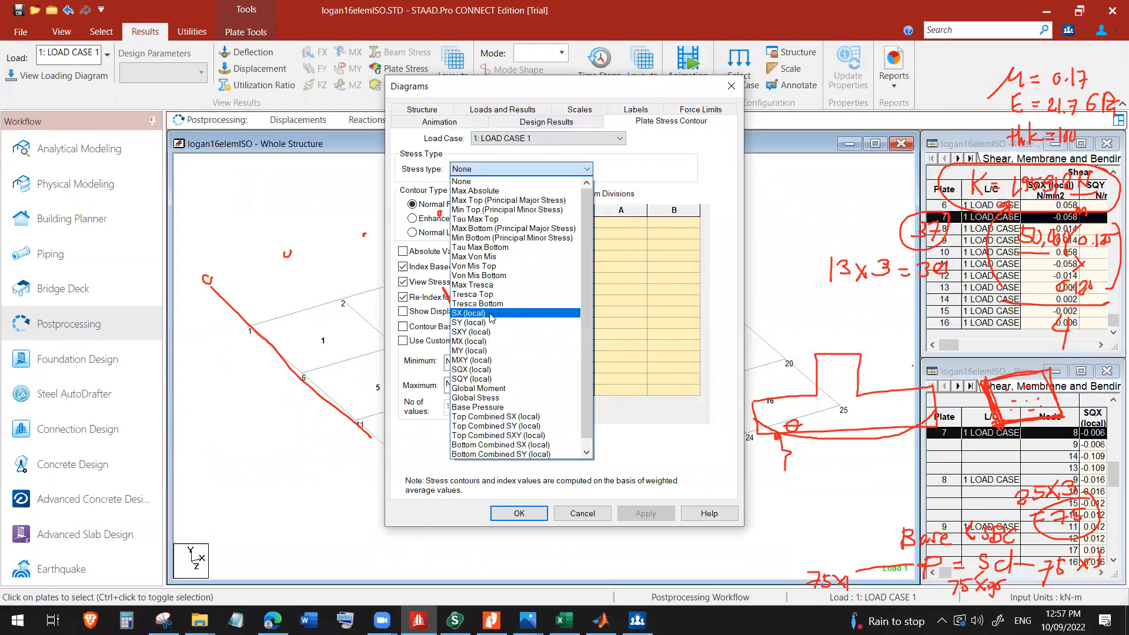
click(477, 407)
click(646, 513)
click(562, 513)
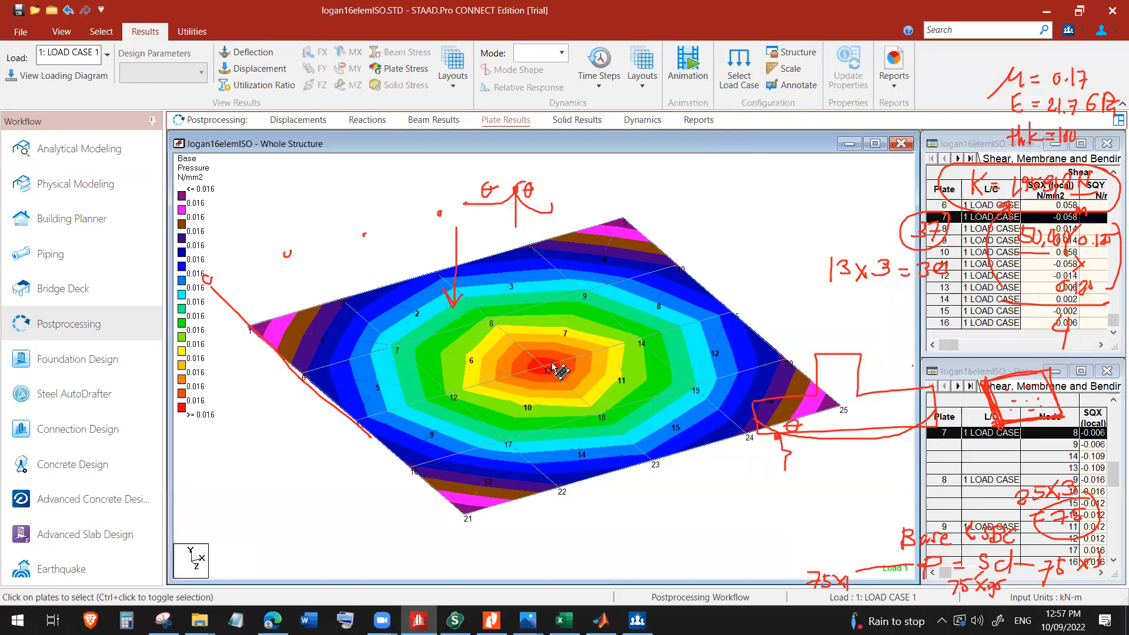
Switch to SMath Solver, uncover the STAAD.Pro contour legend and bring the Base formula at the end of page 12 into view.
key(ctrl)
key(ctrl)
key(ctrl)
click(455, 619)
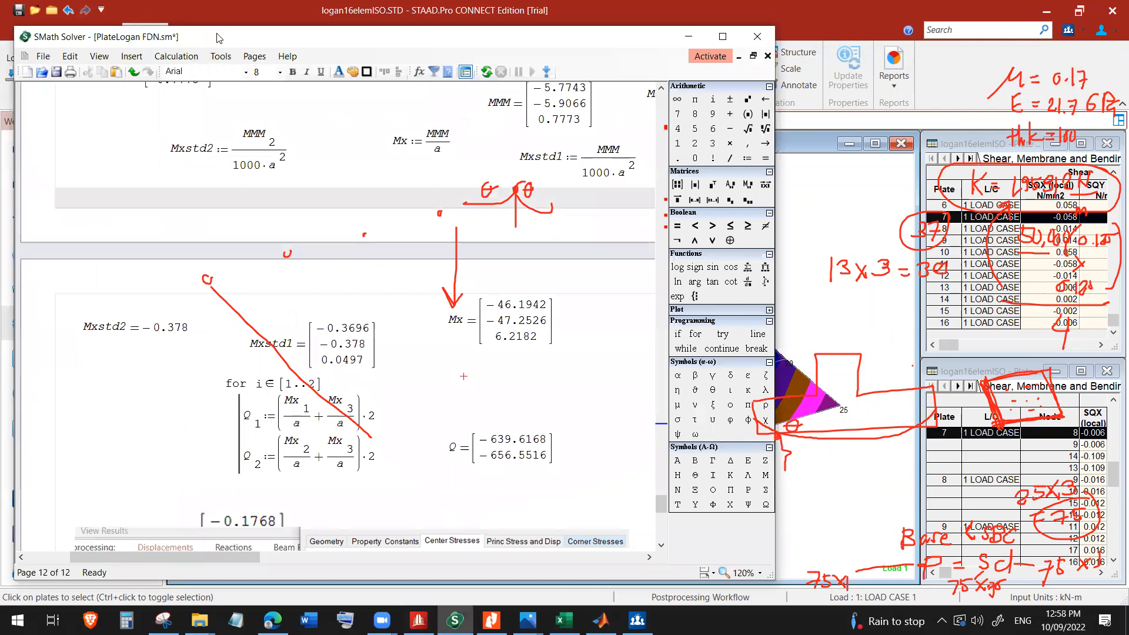
drag(218, 38, 535, 37)
scroll(537, 365, down, 3)
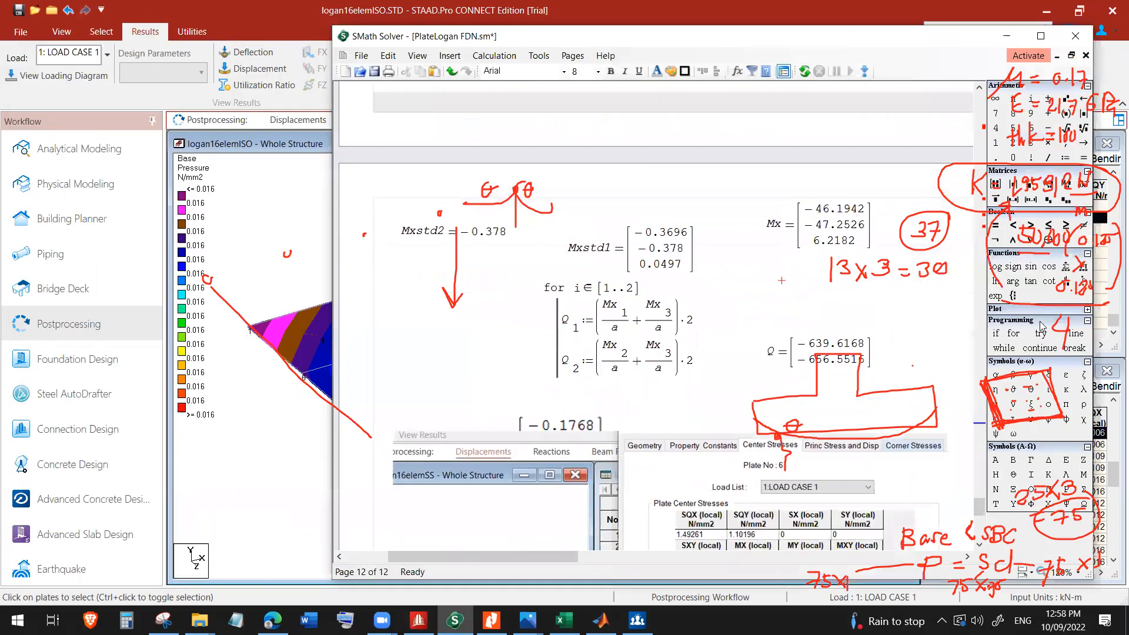
drag(979, 512, 979, 517)
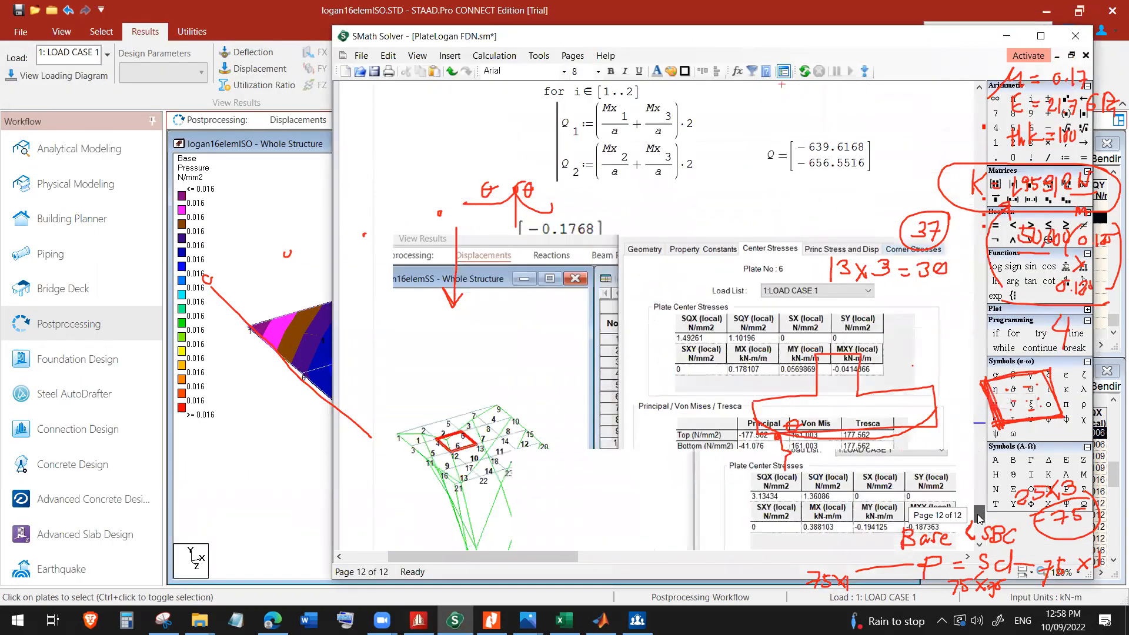
scroll(978, 532, down, 5)
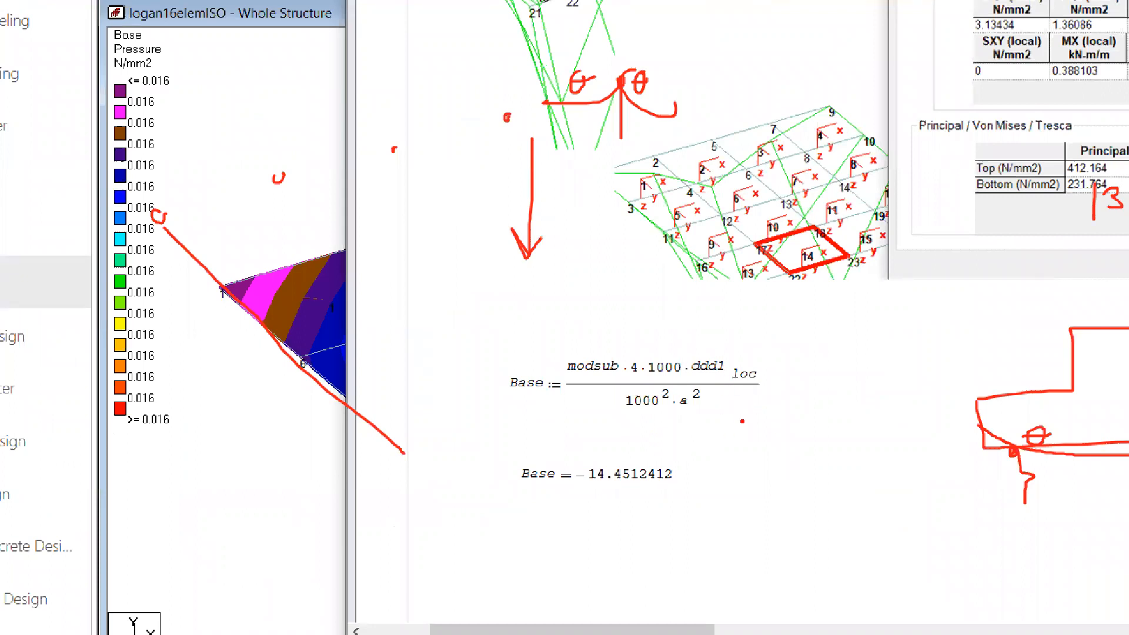
Tick modsub and 1000 in the Base formula, circle ddd1 loc, and write loc 13 and 37 beside it.
drag(592, 348, 620, 301)
drag(653, 349, 685, 327)
mouse_move(766, 363)
mouse_down()
mouse_move(754, 346)
mouse_move(682, 381)
mouse_move(784, 359)
mouse_move(776, 372)
mouse_up()
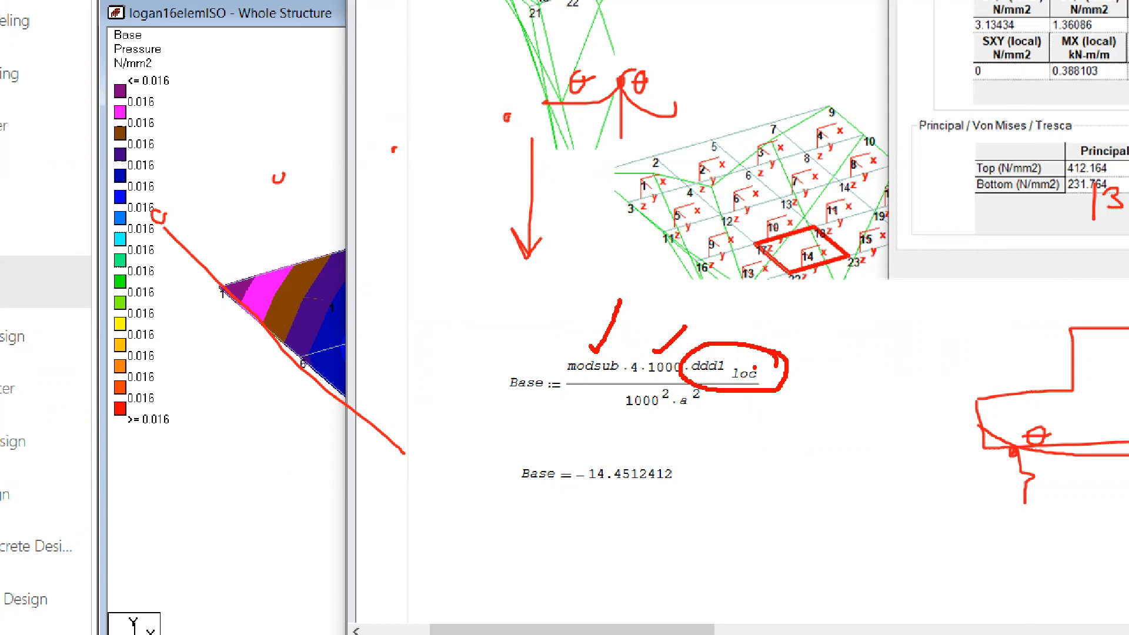
mouse_move(820, 315)
mouse_down()
mouse_move(821, 349)
mouse_move(849, 322)
mouse_move(854, 342)
mouse_up()
mouse_move(910, 301)
mouse_down()
mouse_move(905, 326)
mouse_move(920, 311)
mouse_move(895, 368)
mouse_move(932, 377)
mouse_move(956, 345)
mouse_up()
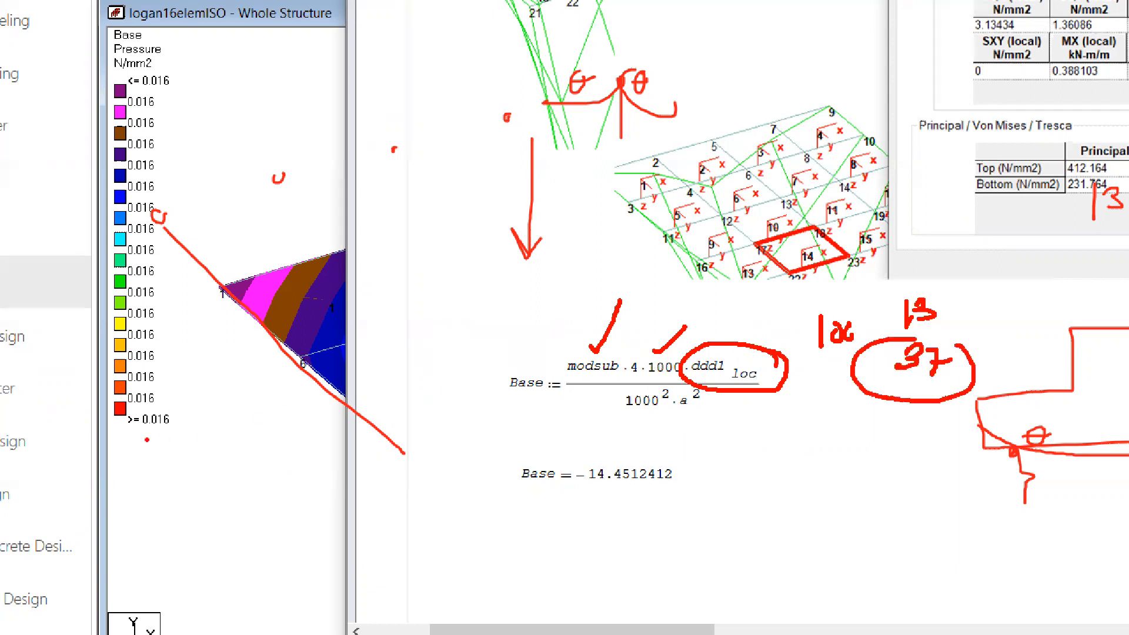
Circle the legend's maximum base pressure, the Base result and a² in the formula, and write 0.125 beside them.
mouse_move(167, 395)
mouse_down()
mouse_move(226, 415)
mouse_move(156, 379)
mouse_up()
mouse_move(705, 474)
mouse_down()
mouse_move(686, 449)
mouse_move(707, 485)
mouse_up()
drag(657, 436, 688, 450)
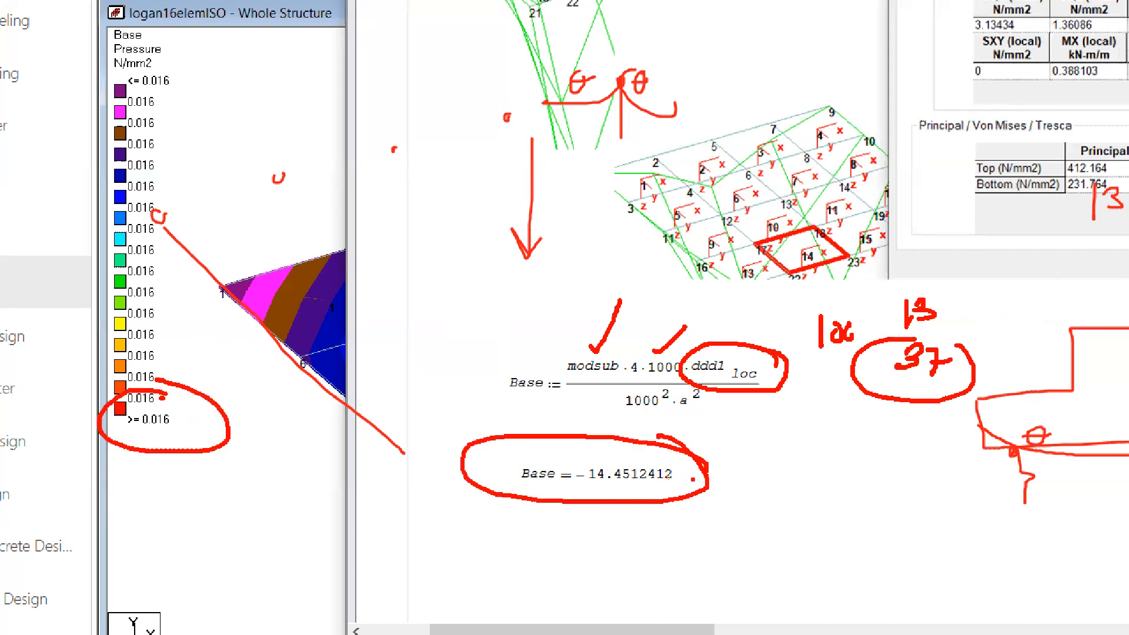
drag(702, 381, 722, 421)
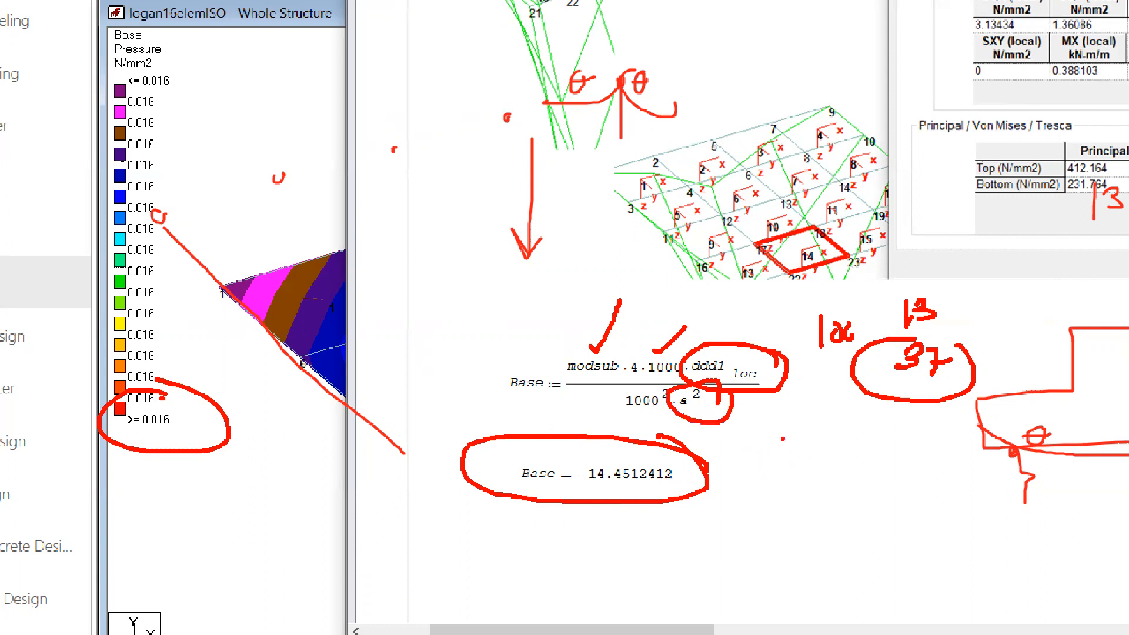
mouse_move(826, 452)
mouse_down()
mouse_move(817, 442)
mouse_move(860, 461)
mouse_move(886, 454)
mouse_up()
click(842, 458)
drag(890, 435, 892, 453)
drag(890, 436, 904, 431)
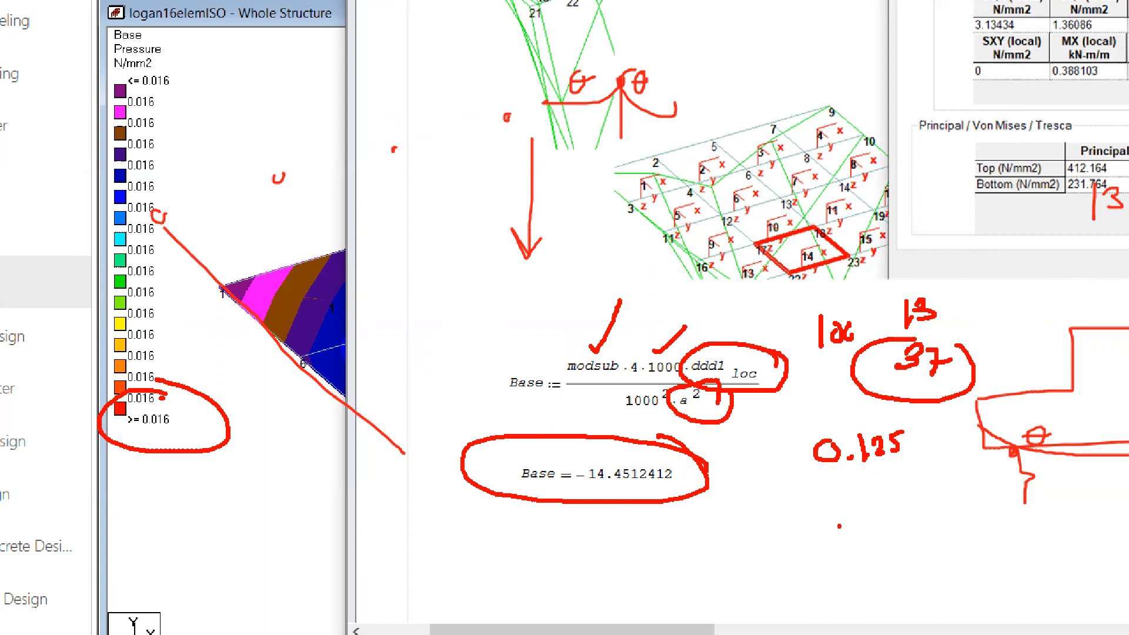
Sketch a plate on a spring support, link it to modsub and ddd1 loc with arrows, and note the deflection in mm.
mouse_move(195, 522)
mouse_down()
mouse_move(376, 513)
mouse_move(233, 470)
mouse_move(185, 519)
mouse_up()
mouse_move(376, 513)
mouse_down()
mouse_move(391, 536)
mouse_move(374, 574)
mouse_move(400, 575)
mouse_move(348, 591)
mouse_move(364, 590)
mouse_up()
click(382, 584)
mouse_move(583, 350)
mouse_down()
mouse_move(391, 536)
mouse_move(404, 513)
mouse_move(412, 540)
mouse_move(471, 550)
mouse_up()
drag(443, 512, 473, 511)
drag(455, 494, 454, 575)
mouse_move(472, 536)
mouse_down()
mouse_move(437, 555)
mouse_move(464, 500)
mouse_up()
mouse_move(775, 373)
mouse_down()
mouse_move(785, 419)
mouse_move(525, 546)
mouse_move(467, 529)
mouse_move(484, 539)
mouse_up()
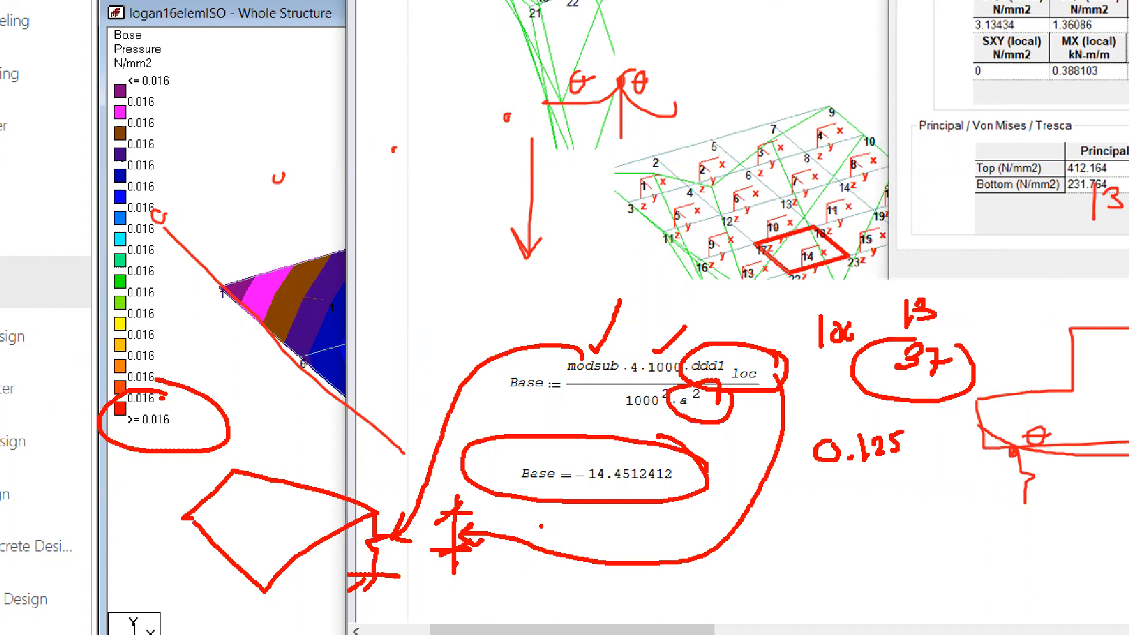
drag(550, 520, 535, 520)
mouse_move(582, 515)
mouse_down()
mouse_move(571, 535)
mouse_move(639, 534)
mouse_up()
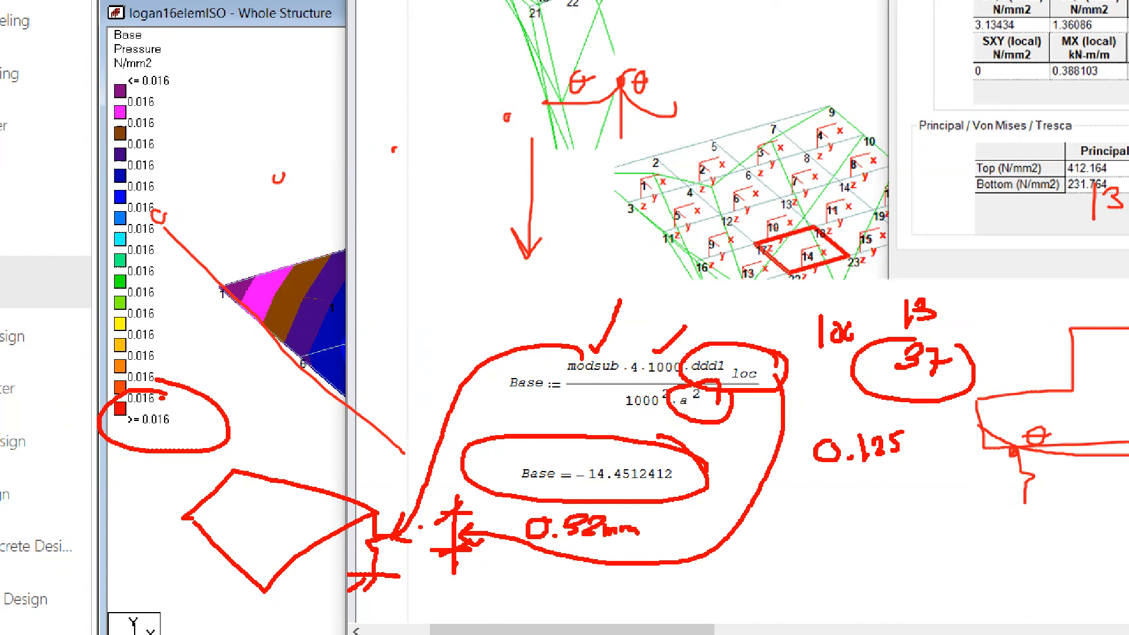
Write 195312 above modsub and hatch the sketched plate's quarter area next to the spring support.
drag(556, 296, 557, 321)
mouse_move(583, 289)
mouse_down()
mouse_move(571, 294)
mouse_move(582, 312)
mouse_move(600, 307)
mouse_move(606, 285)
mouse_move(624, 281)
mouse_move(618, 299)
mouse_move(641, 301)
mouse_up()
drag(645, 285, 659, 302)
drag(415, 595, 676, 555)
mouse_move(307, 482)
mouse_down()
mouse_move(328, 534)
mouse_move(333, 495)
mouse_move(353, 525)
mouse_up()
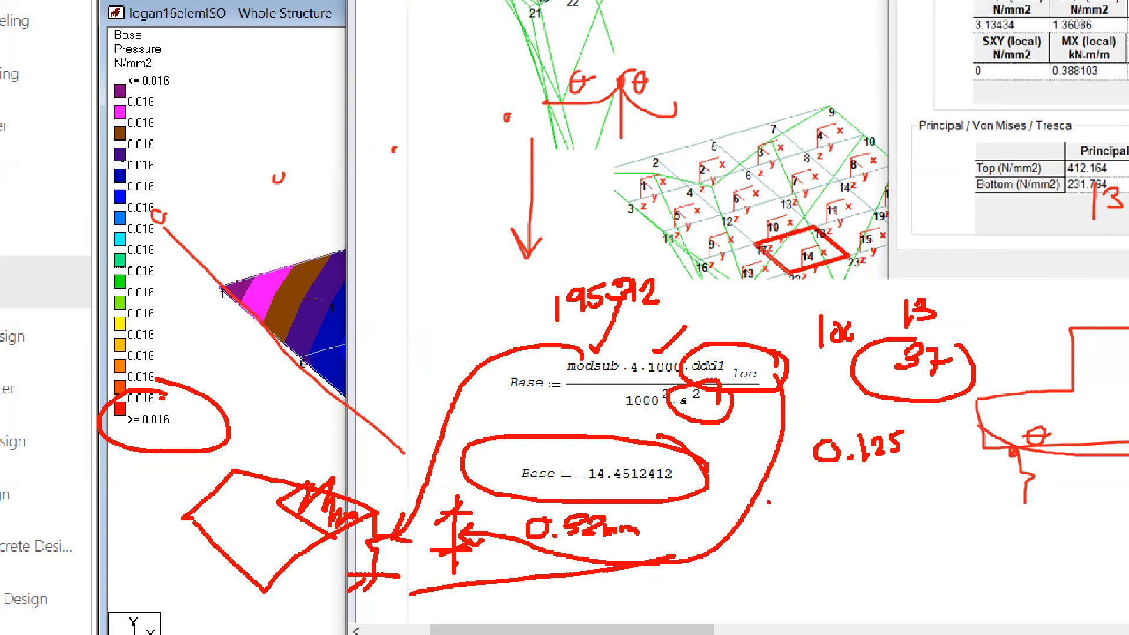
mouse_move(715, 462)
mouse_down()
mouse_move(681, 494)
mouse_move(691, 493)
mouse_up()
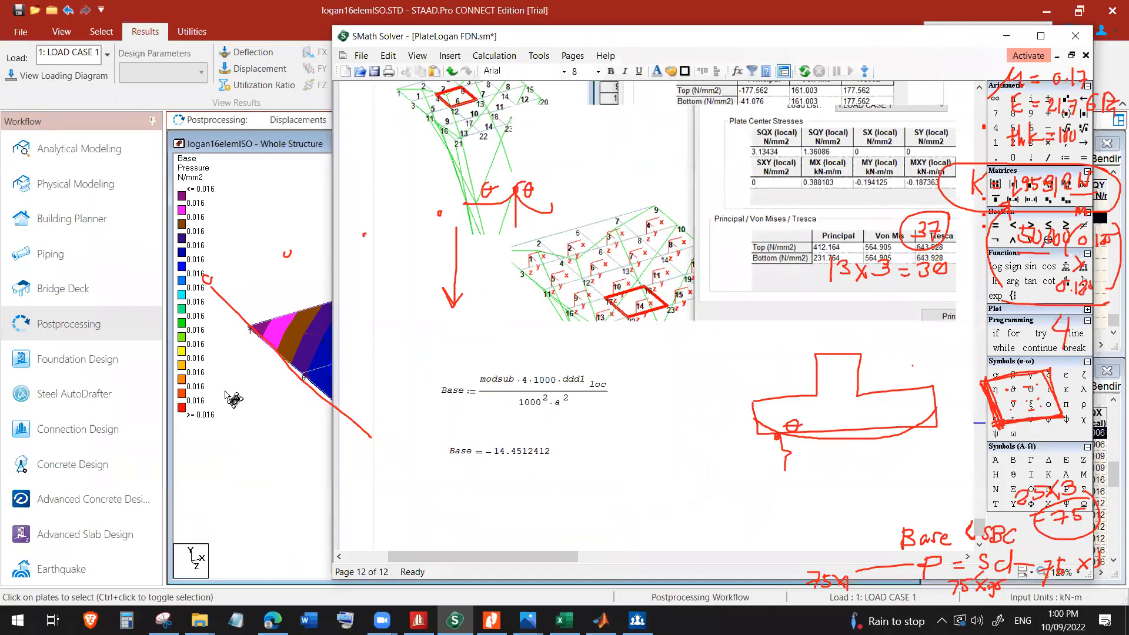
Switch to STAAD.Pro and examine the base pressure contour around node 7.
click(238, 292)
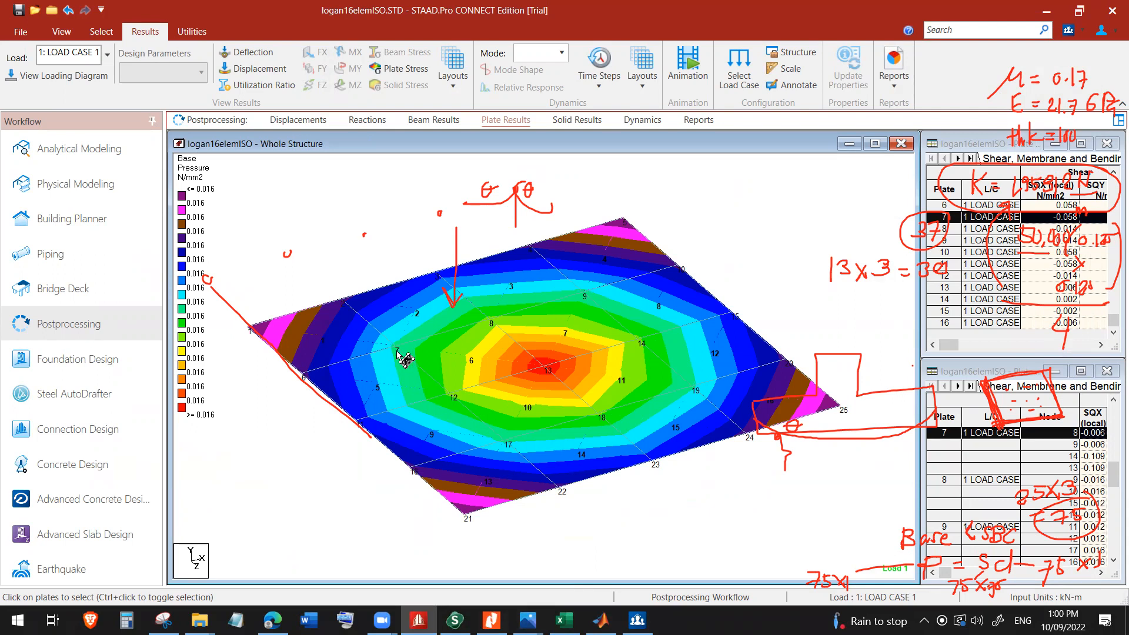
key(ctrl)
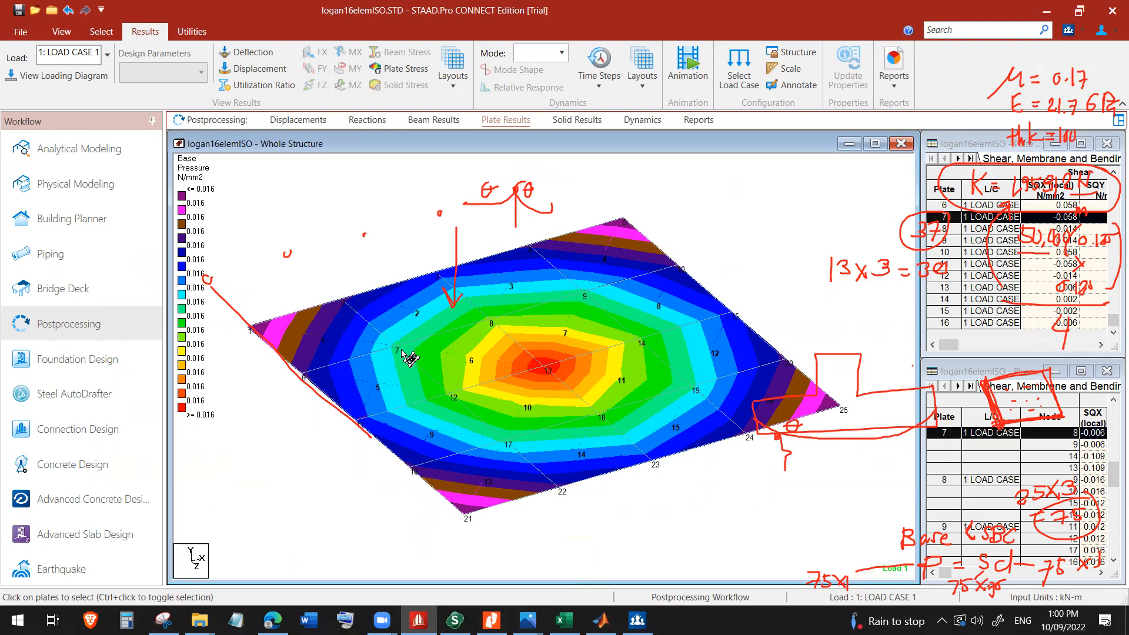
key(ctrl)
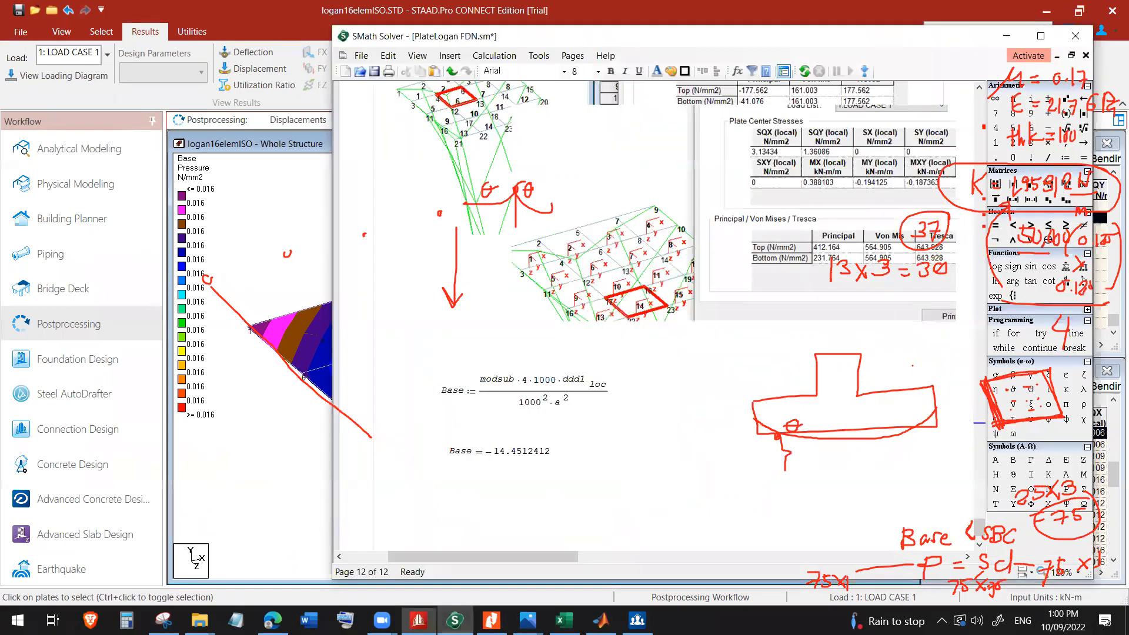
Return to the Mxstd1 results in SMath Solver and erase the red arrow, theta and footing sketch annotations.
click(455, 620)
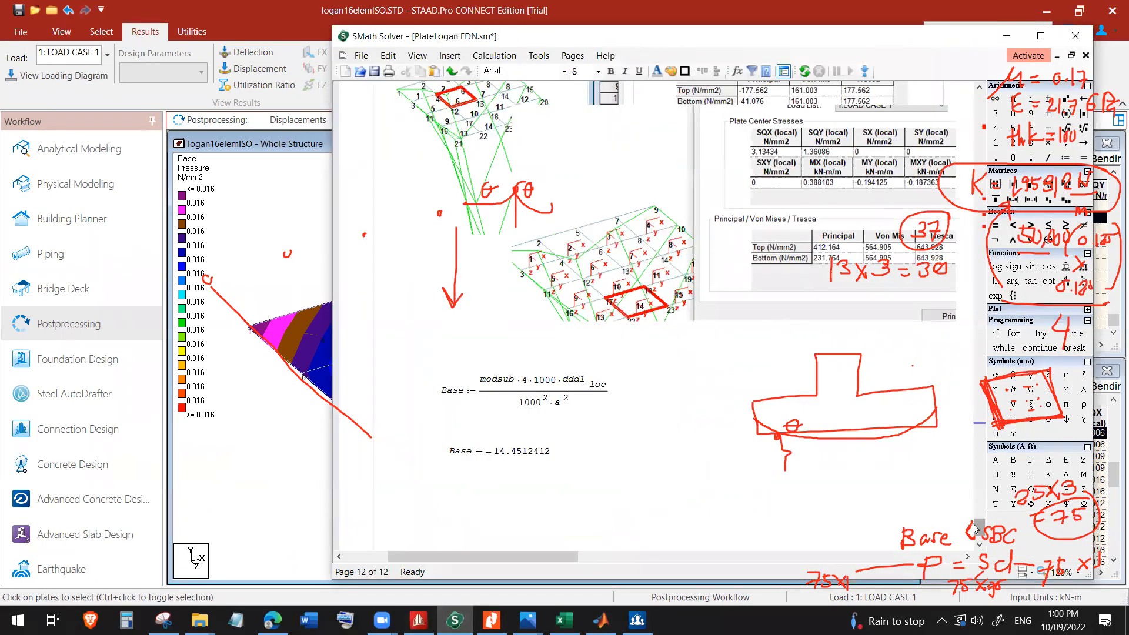
drag(977, 525, 978, 514)
scroll(844, 165, up, 5)
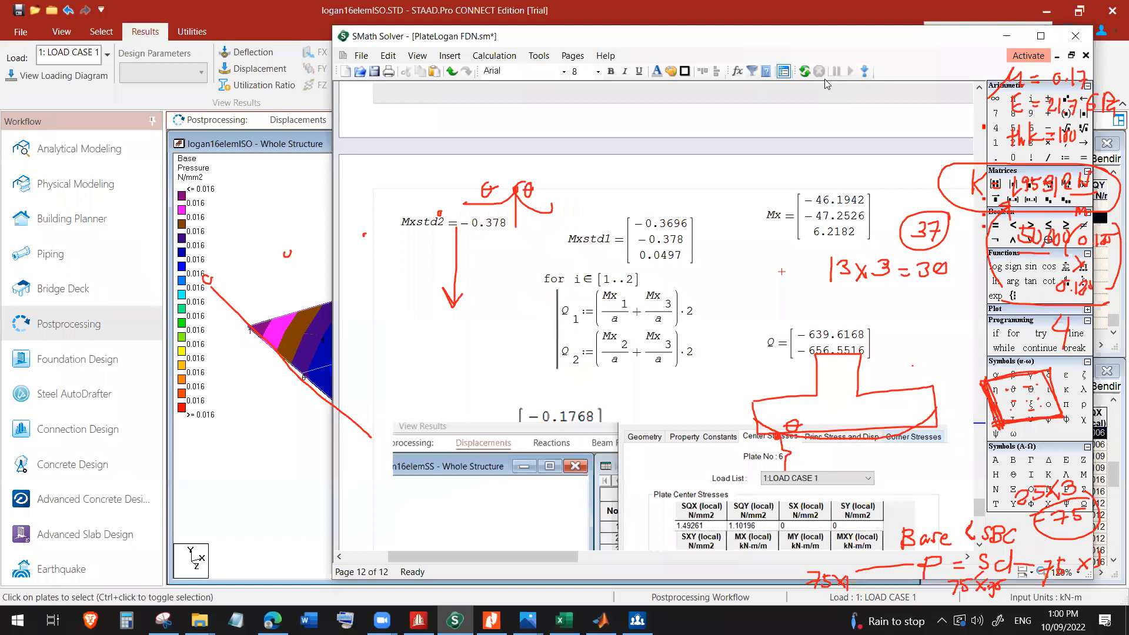
mouse_move(528, 161)
mouse_down()
mouse_move(441, 215)
mouse_move(561, 184)
mouse_move(532, 221)
mouse_move(568, 192)
mouse_up()
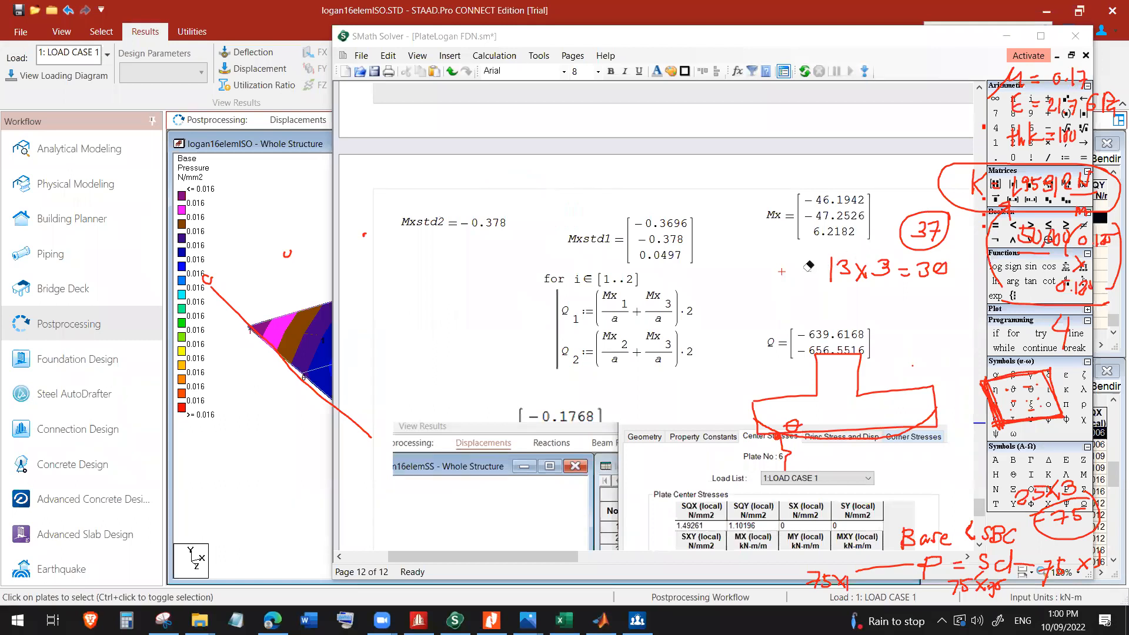
drag(765, 405, 800, 382)
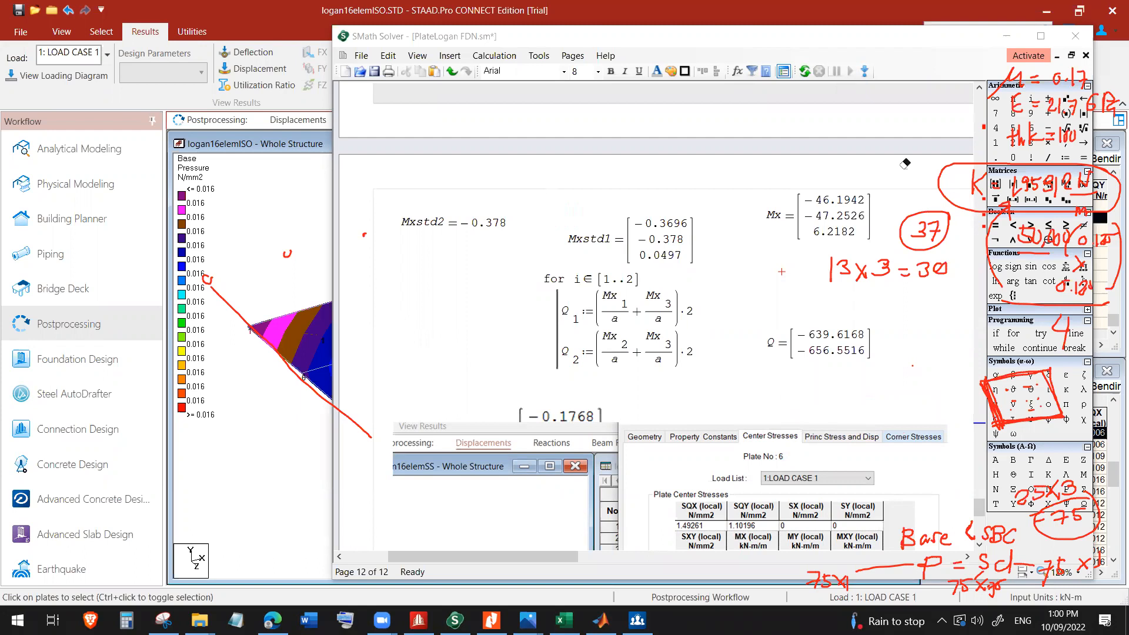
Set the loc variable on page 2 of the SMath worksheet to 19.
drag(979, 507, 978, 138)
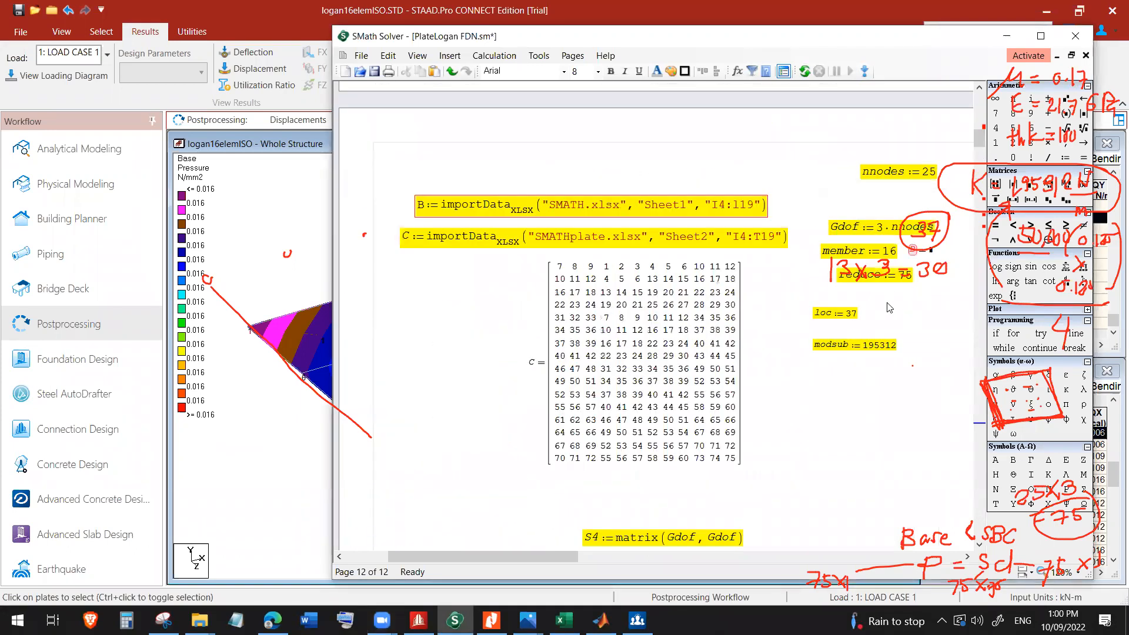
double_click(850, 313)
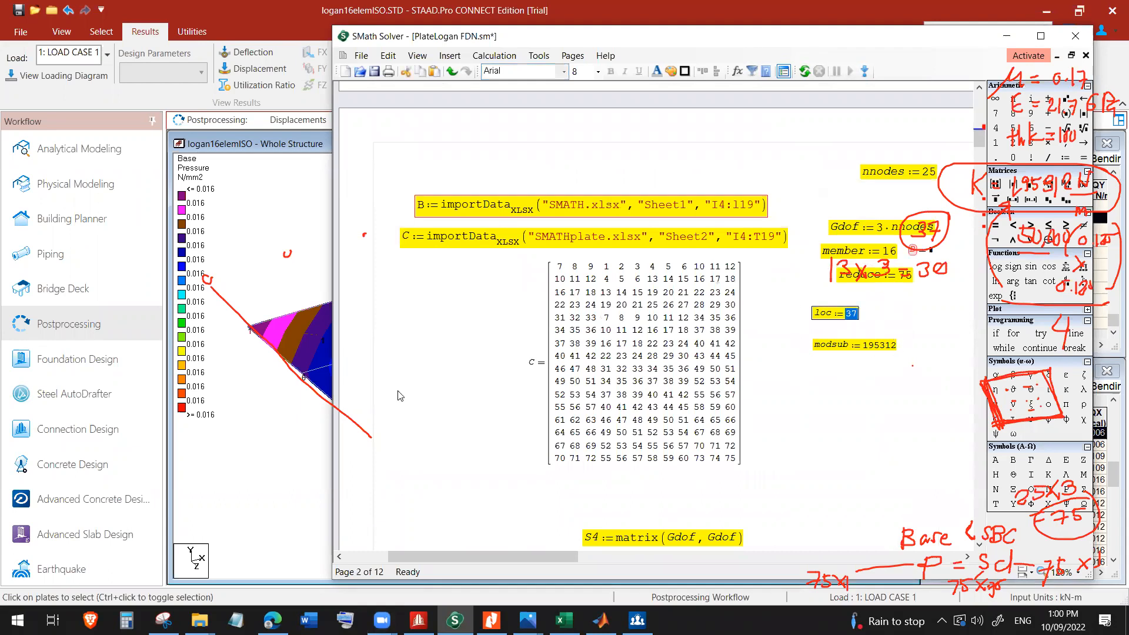
click(294, 430)
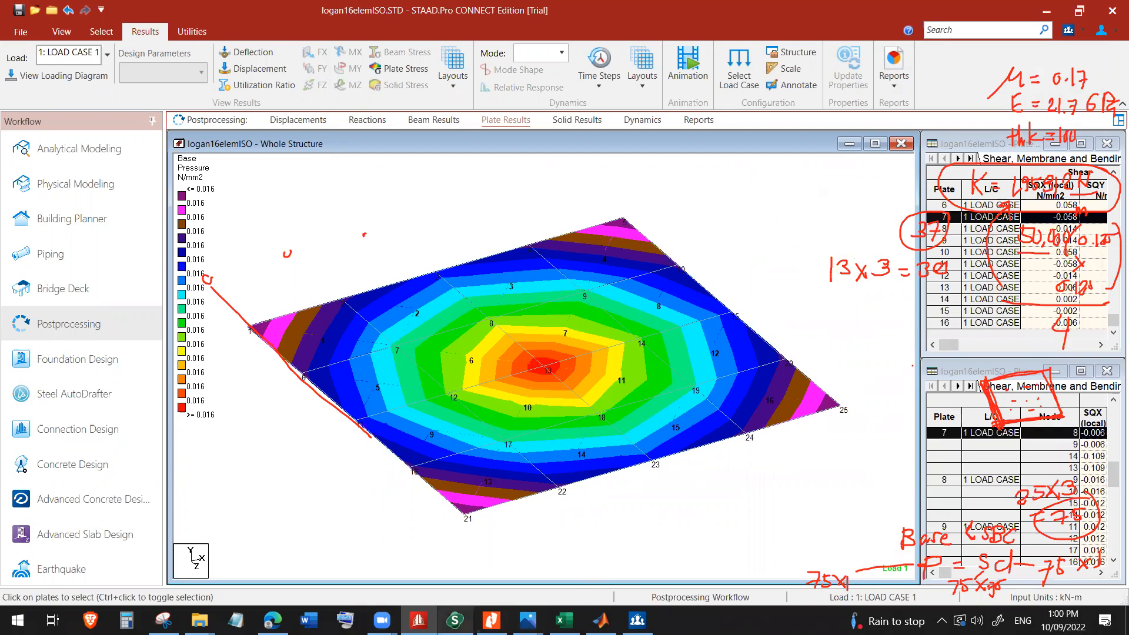
click(455, 620)
double_click(851, 313)
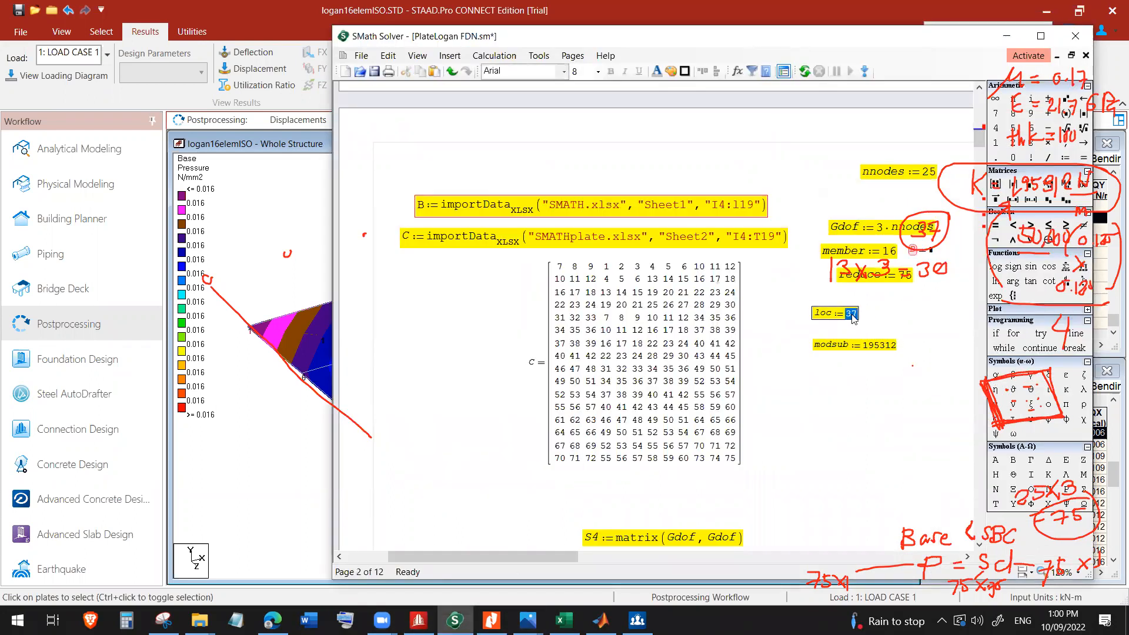
text(19)
click(854, 421)
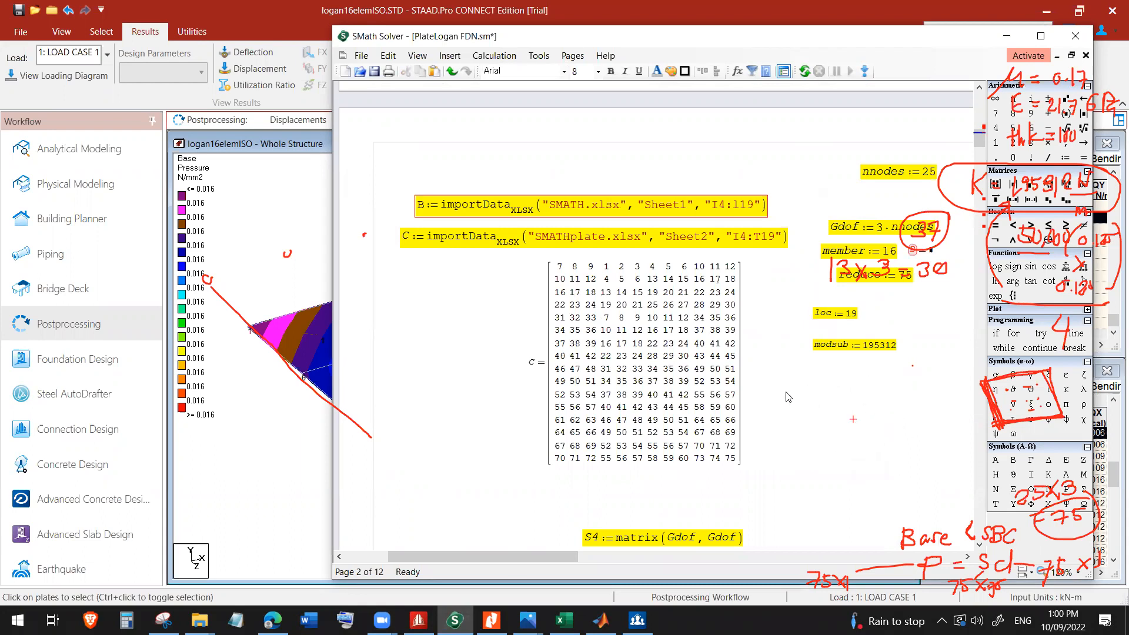
Finish the loc edit, switch to STAAD.Pro and check which nodes form plate 5 in its geometry data.
click(844, 383)
click(238, 423)
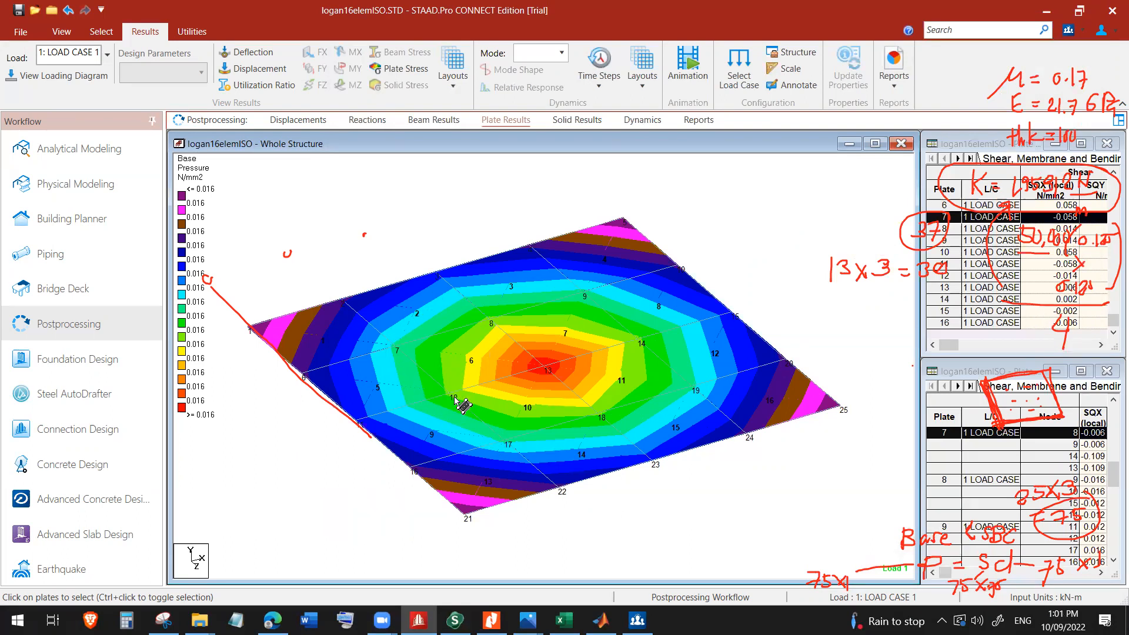
double_click(402, 389)
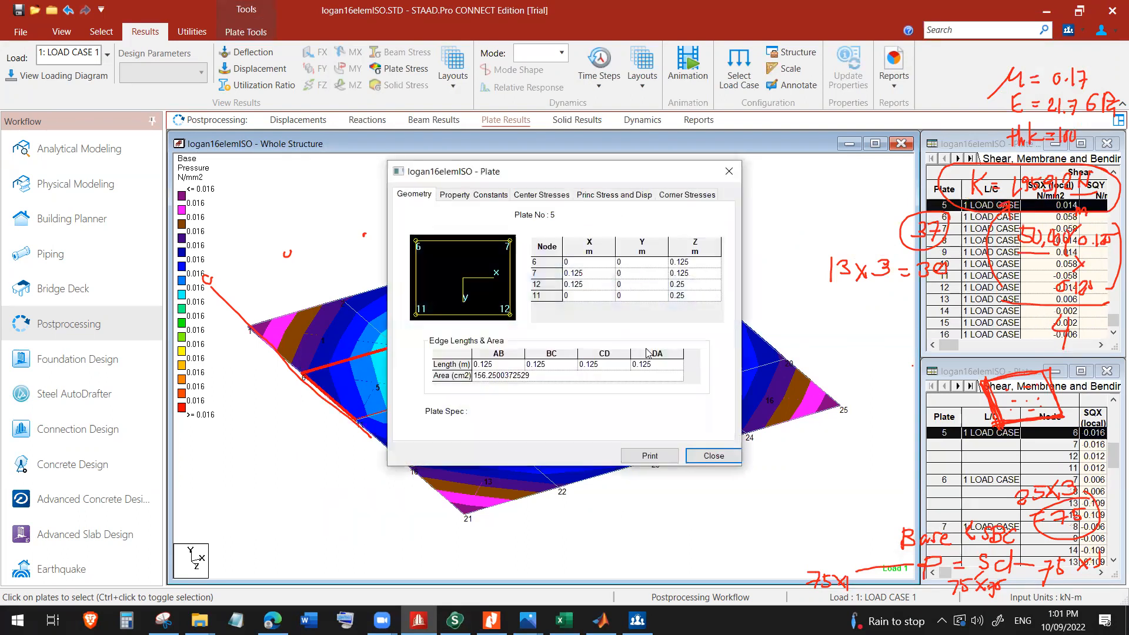
click(712, 455)
In the SMATHplate workbook, change the plate incidence array formula on Sheet1 to transpose plate 5's row, N8:Y8.
click(563, 620)
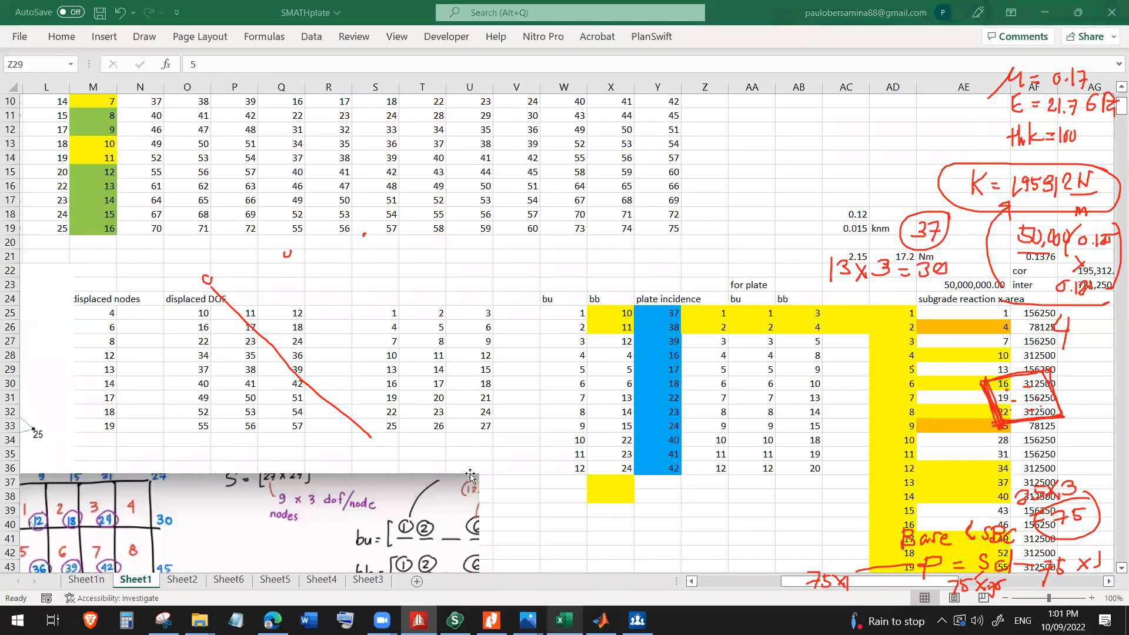
click(323, 337)
scroll(439, 402, up, 3)
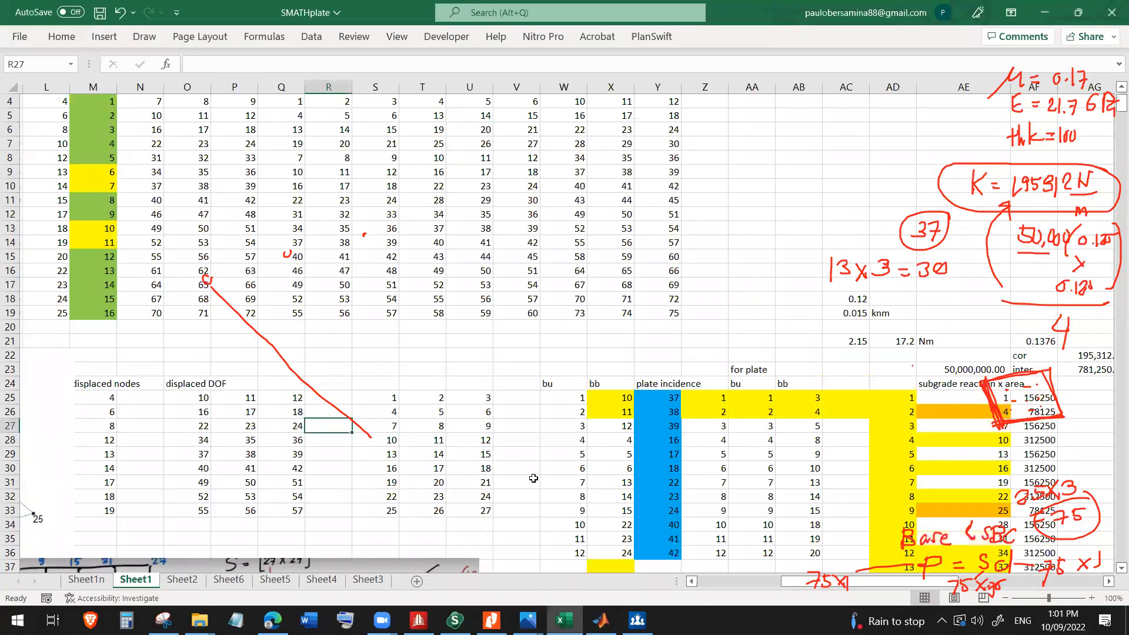
click(664, 441)
scroll(672, 462, down, 2)
shift+click(668, 513)
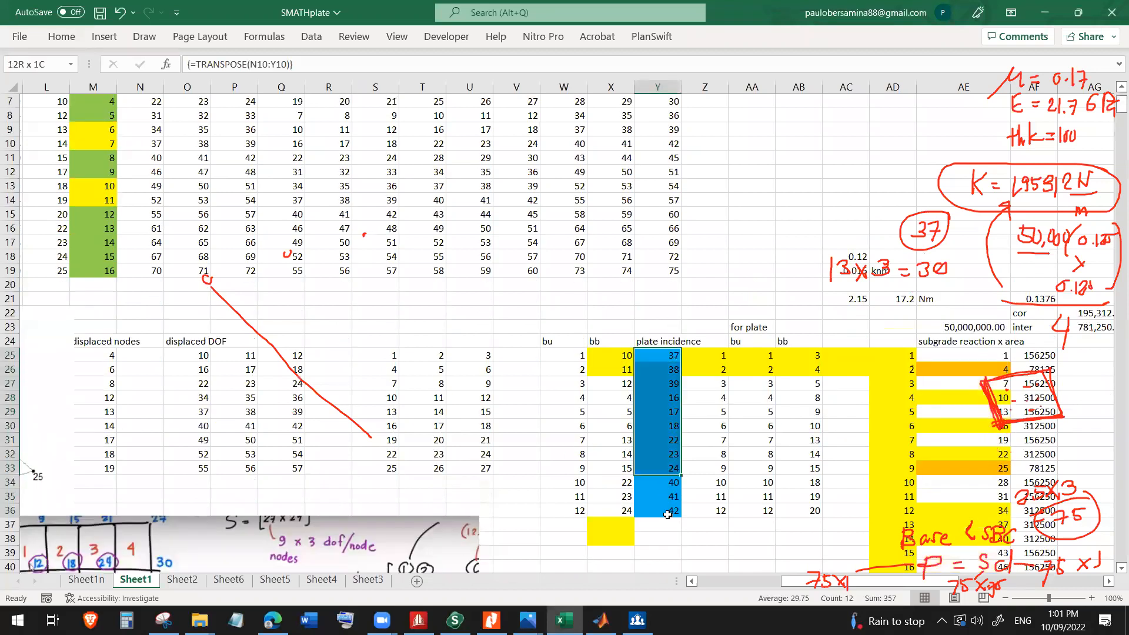
click(270, 65)
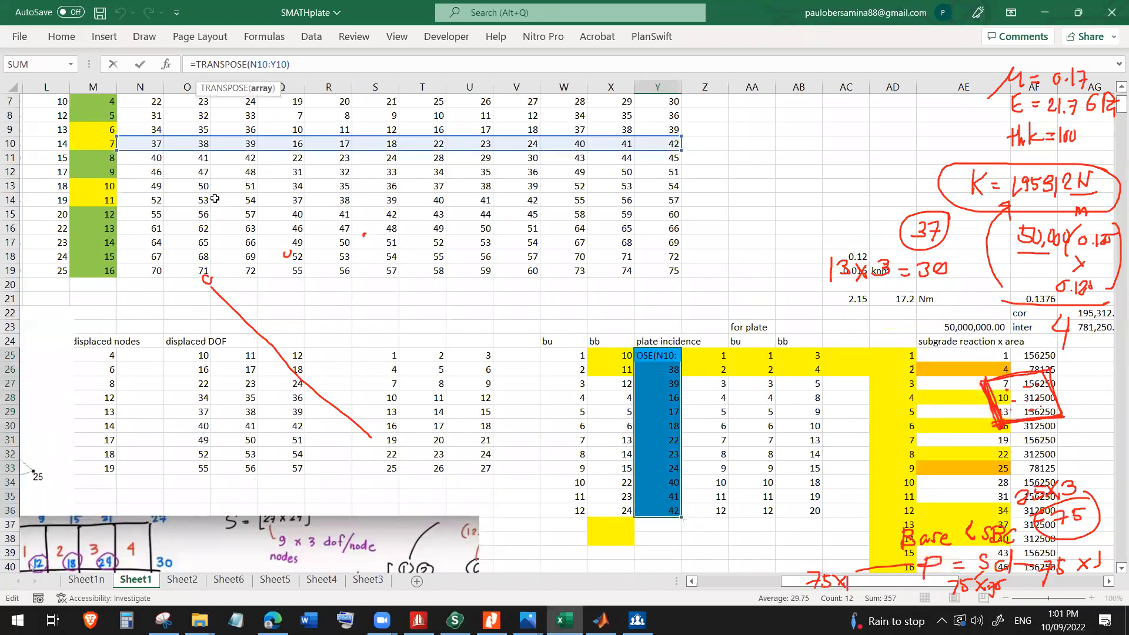
scroll(271, 236, up, 2)
drag(270, 235, 268, 204)
key(ctrl+shift+Return)
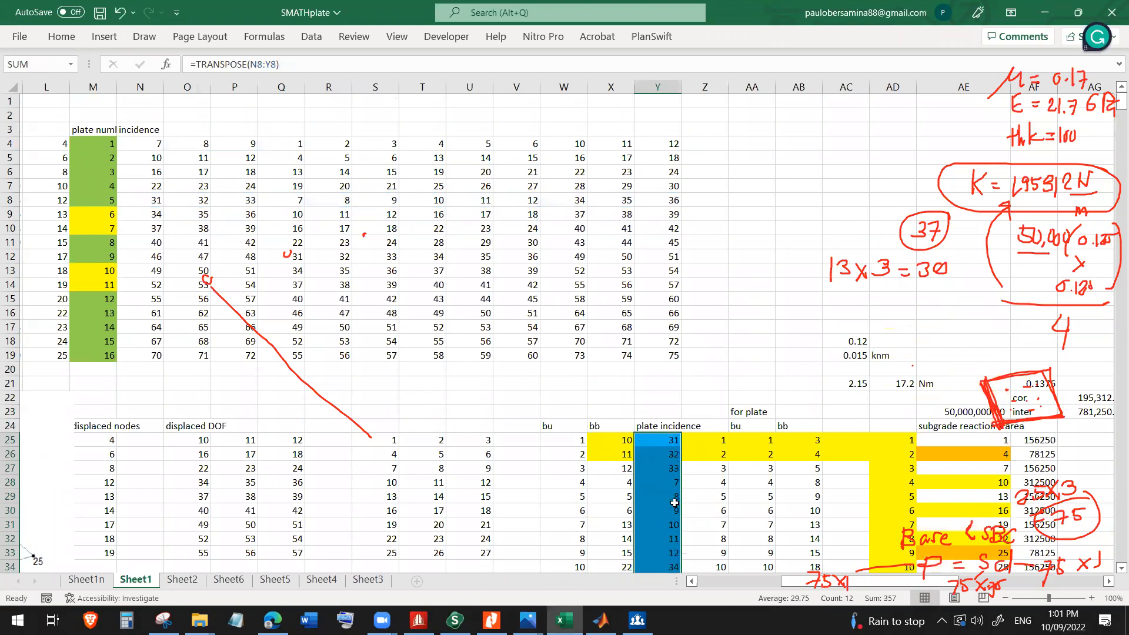
click(704, 397)
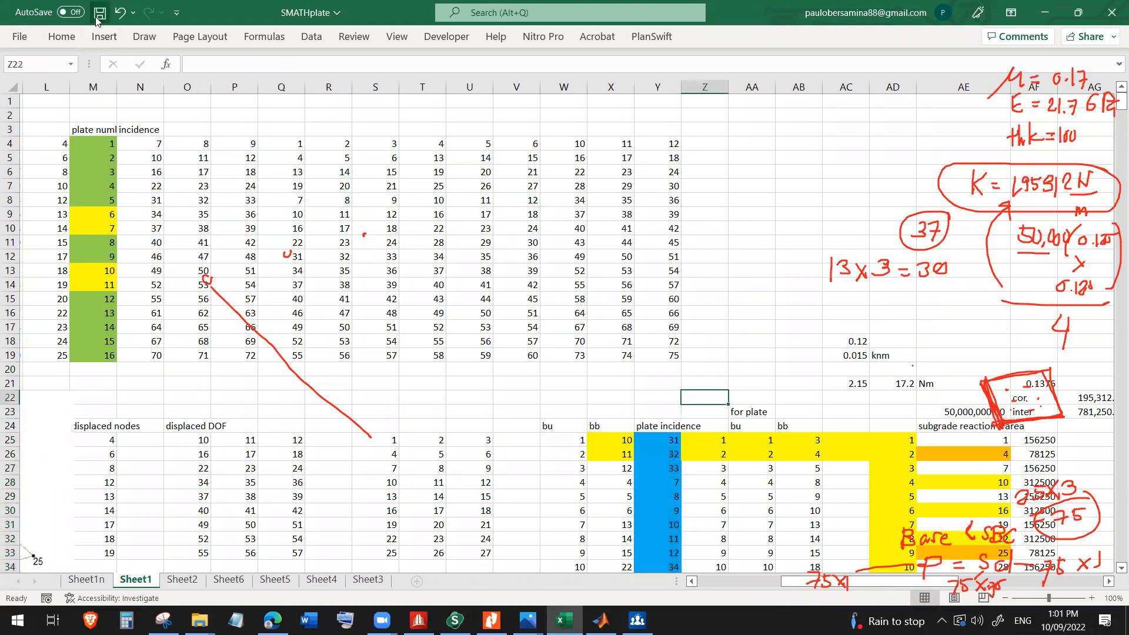
scroll(668, 353, down, 2)
drag(669, 355, 670, 510)
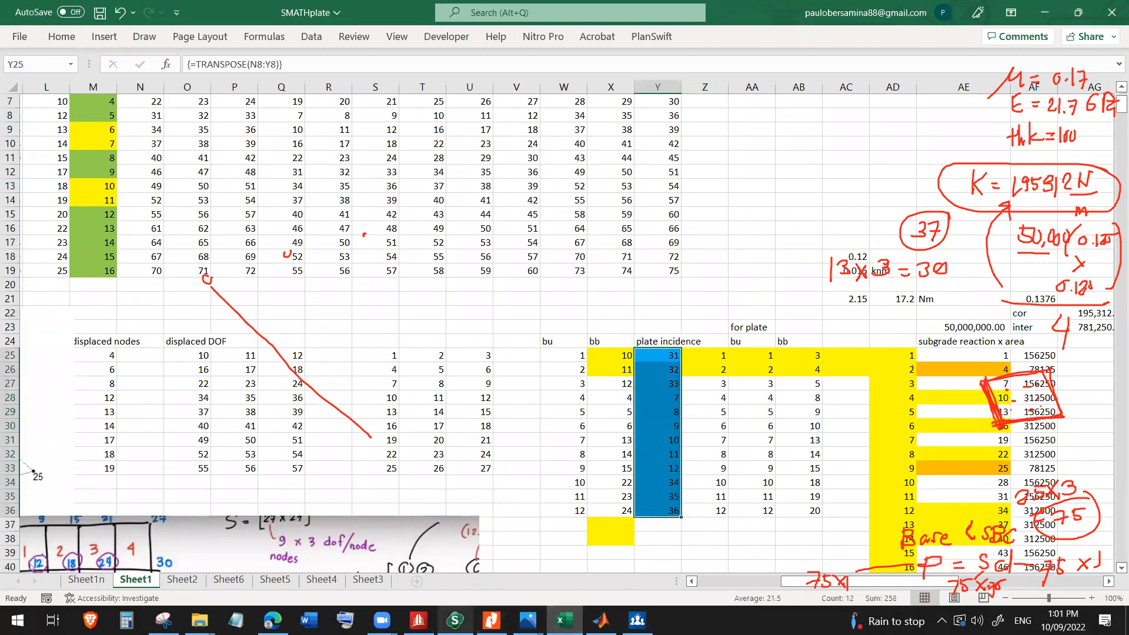
Locate node 7 on the STAAD.Pro plate model and set the index of the highlighted displacement result in SMath Solver to 19.
click(454, 619)
drag(979, 145, 980, 217)
drag(979, 218, 980, 388)
scroll(703, 329, up, 2)
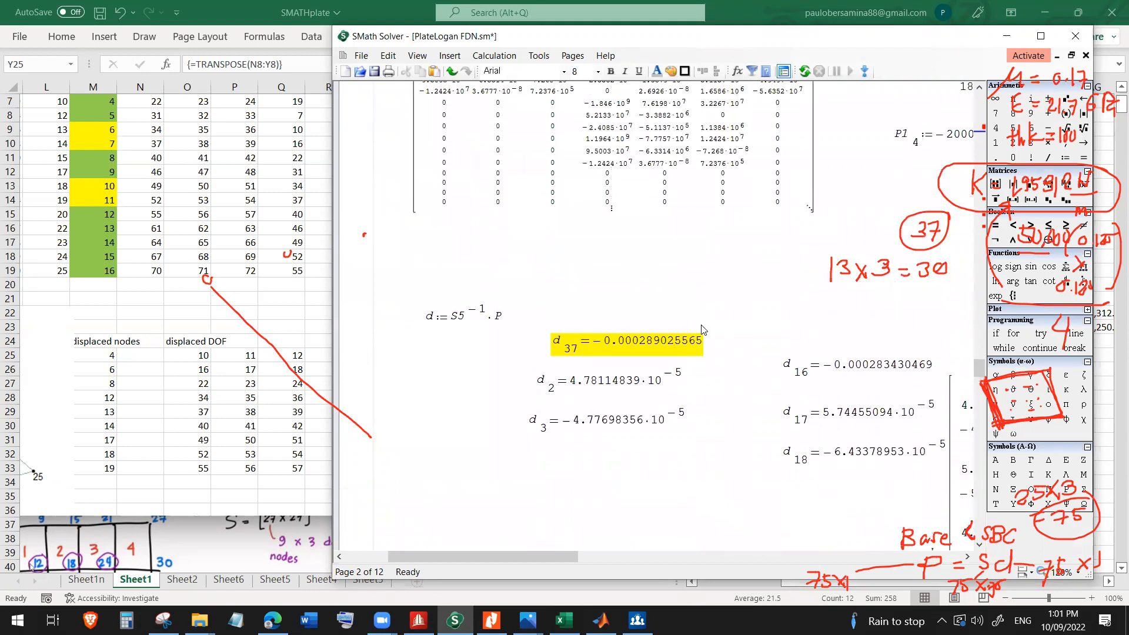
scroll(703, 329, up, 1)
double_click(570, 397)
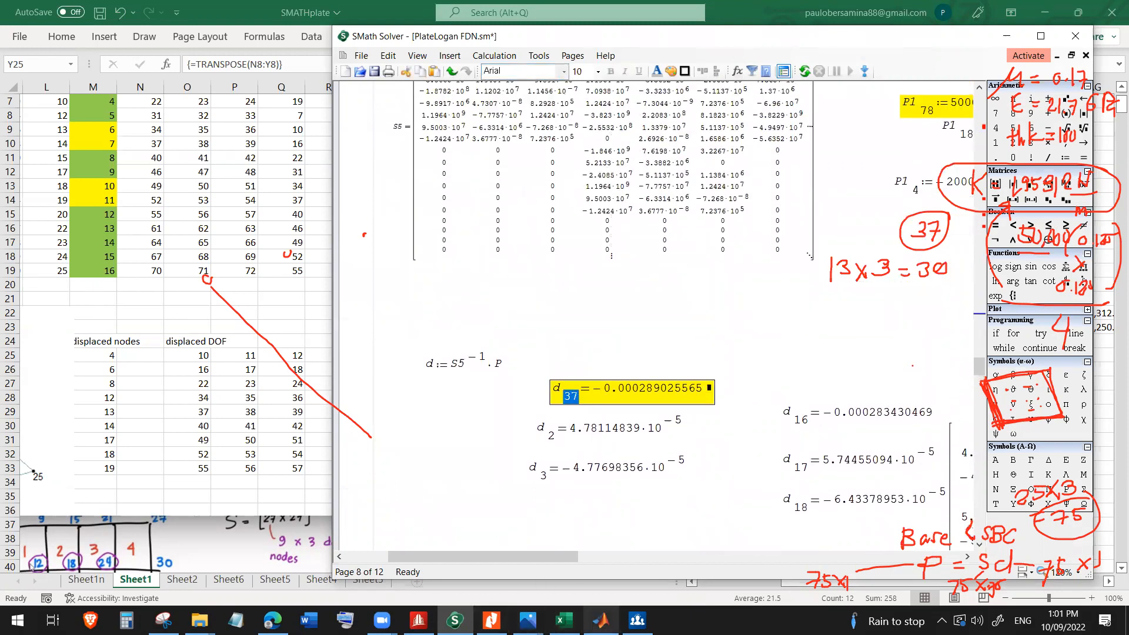
mouse_move(418, 621)
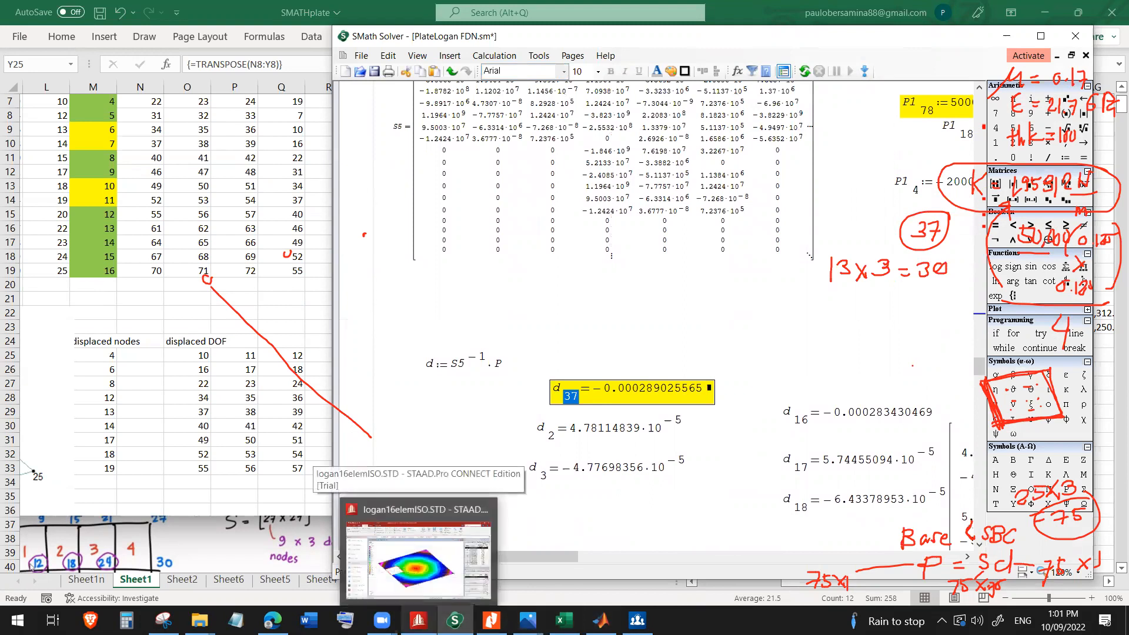
click(421, 550)
click(388, 344)
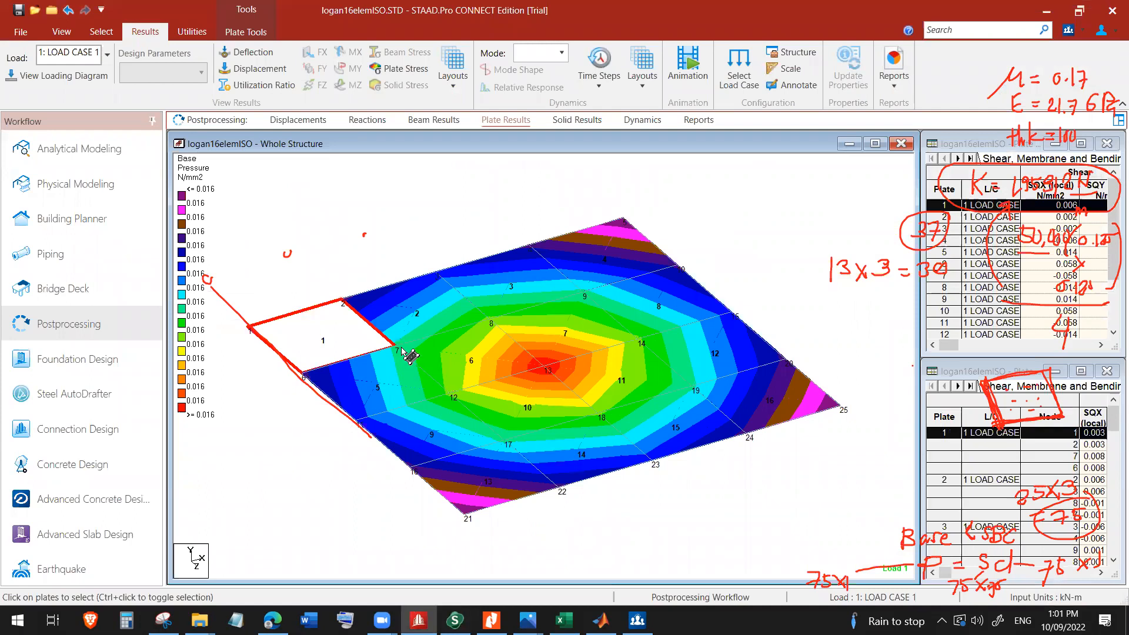
key(alt+Tab)
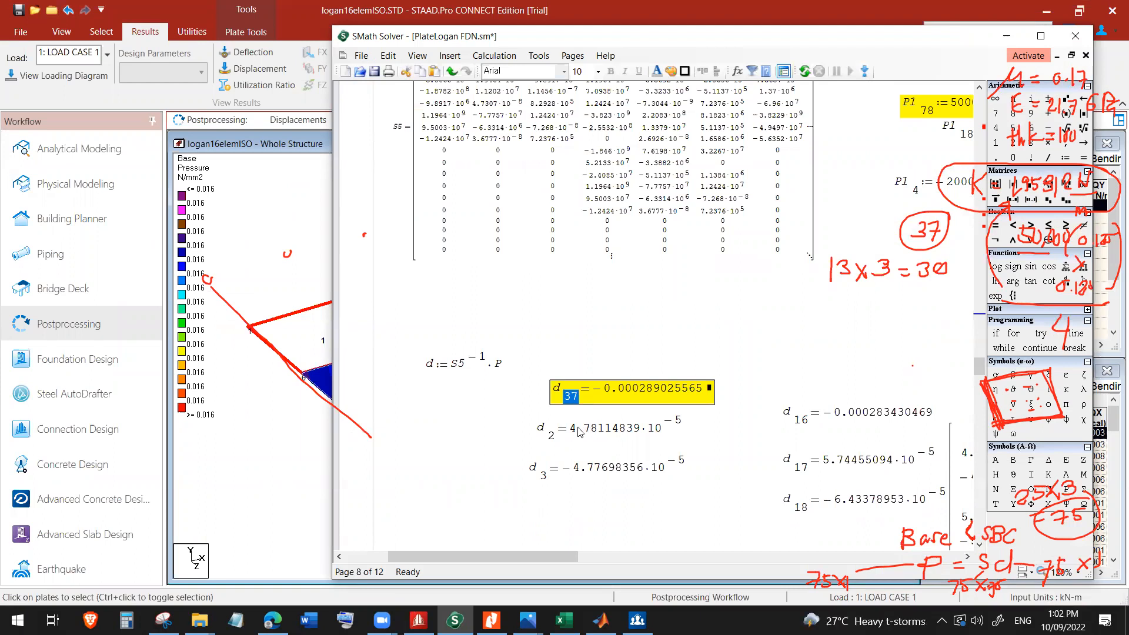
text(19 =)
click(646, 347)
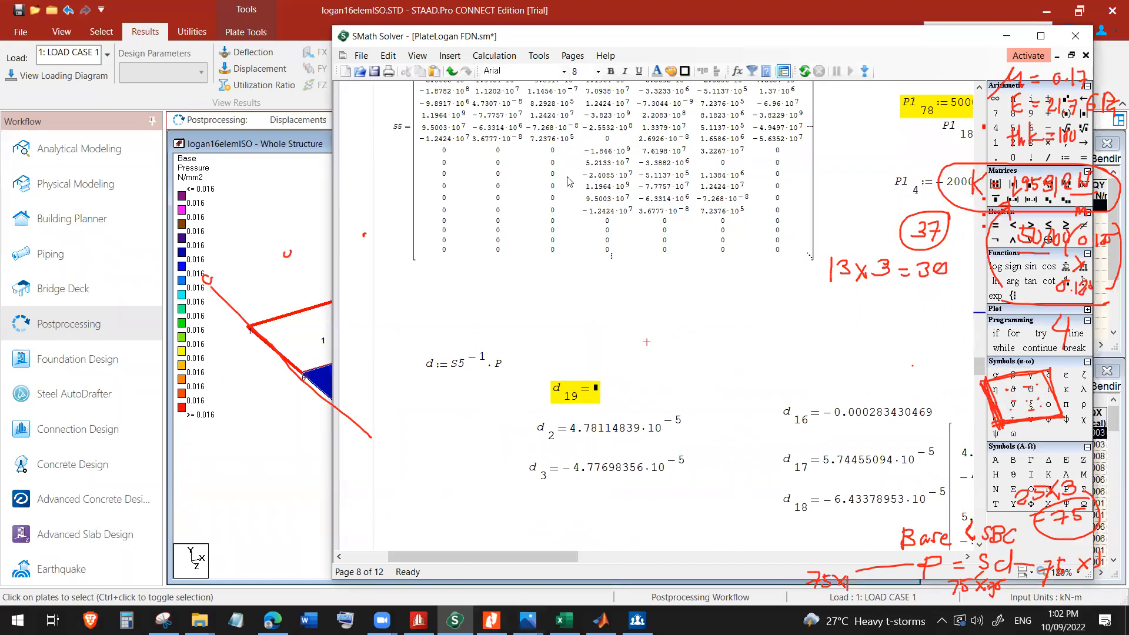
Recalculate the SMath worksheet and go to the Mxstd1 moment results on page 12.
click(493, 55)
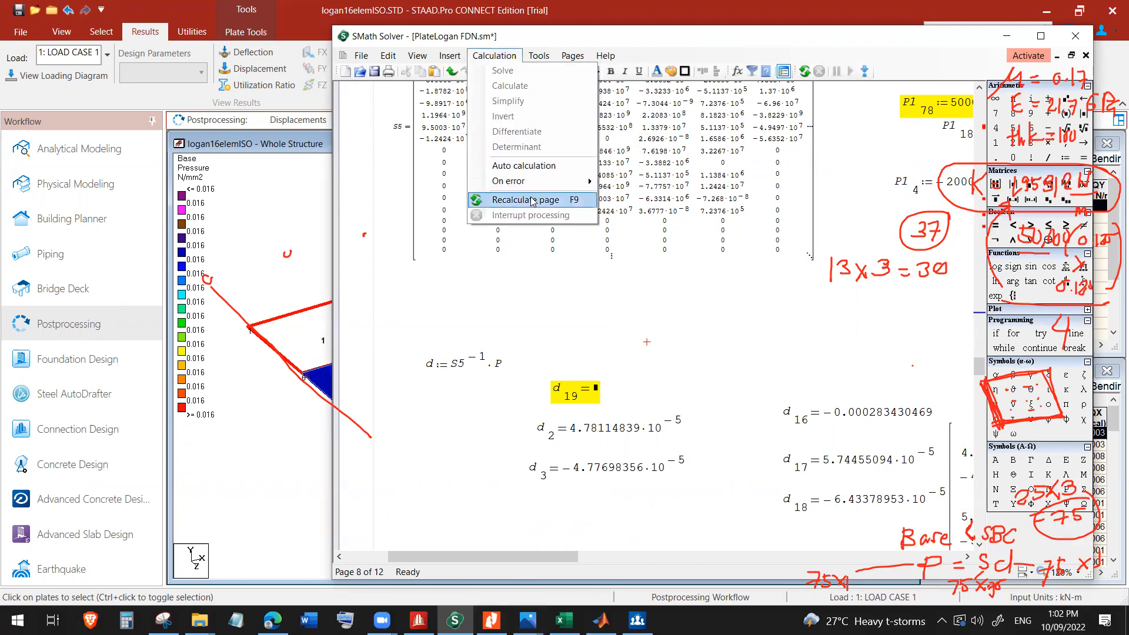
click(529, 200)
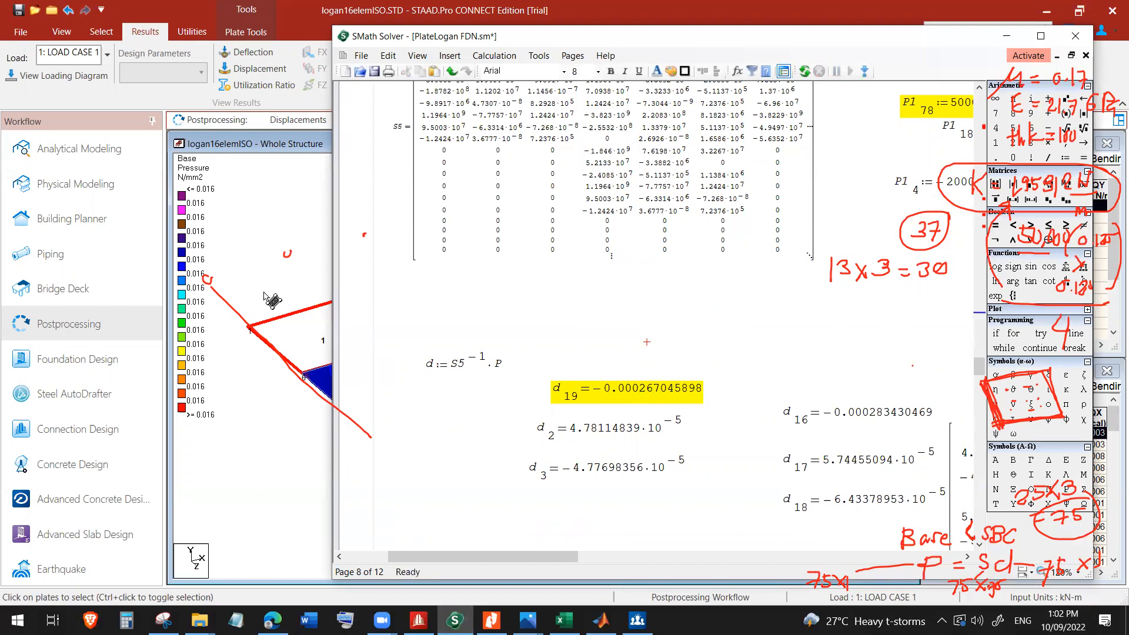
drag(979, 375, 978, 511)
click(648, 352)
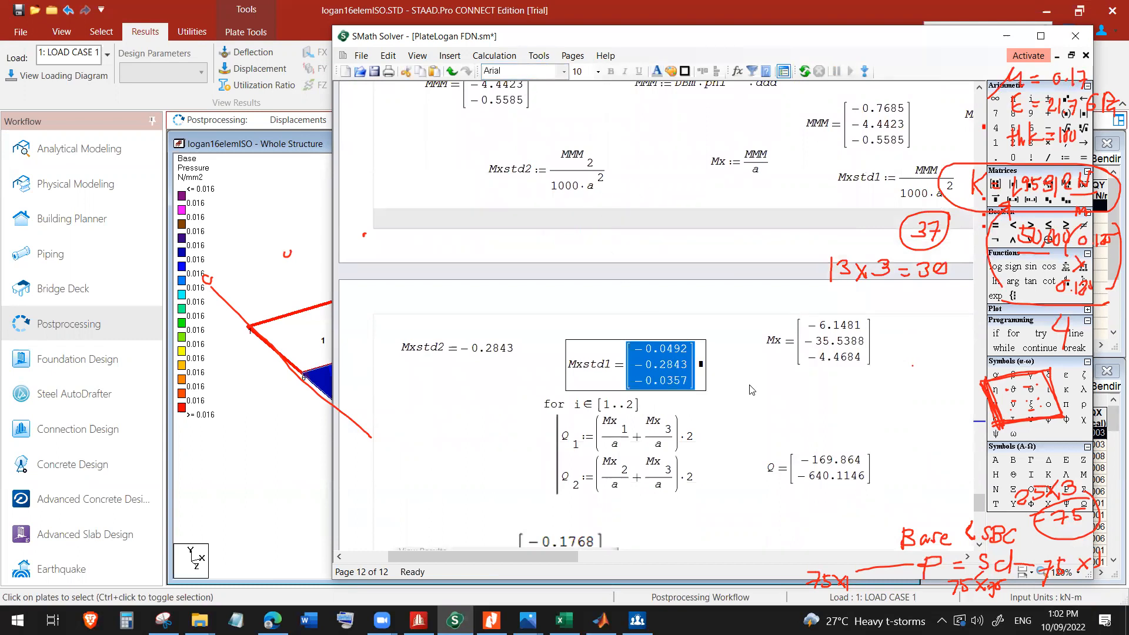
Show the center stresses of plate 5 in STAAD.Pro and move the plate dialog clear of the SMath worksheet area.
click(218, 407)
click(394, 393)
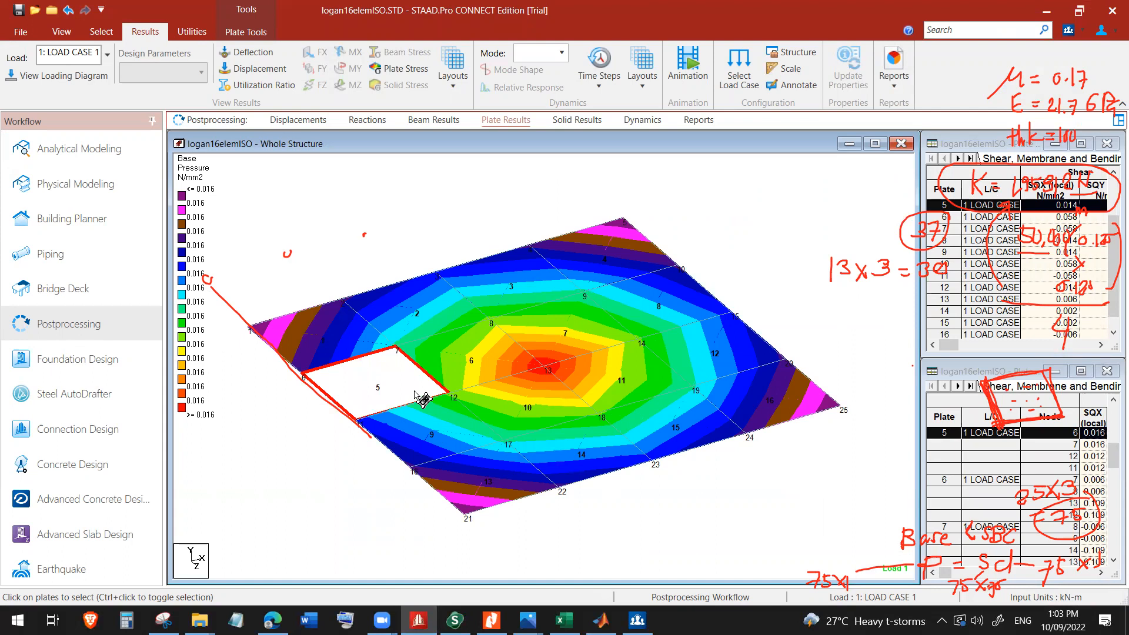
double_click(405, 395)
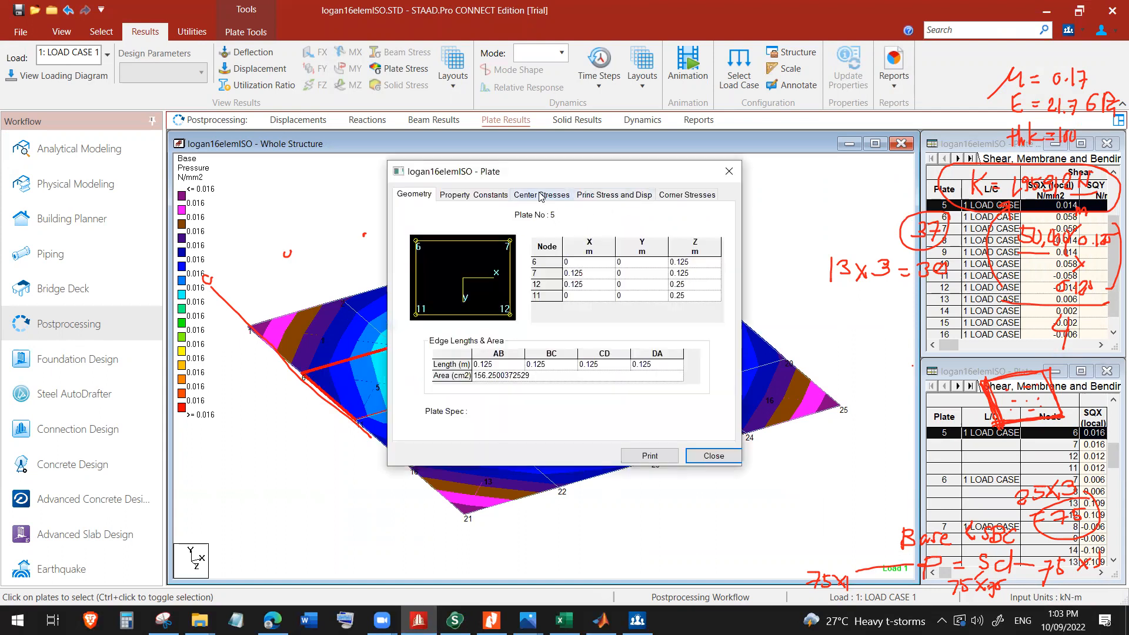
click(541, 195)
drag(551, 170, 166, 43)
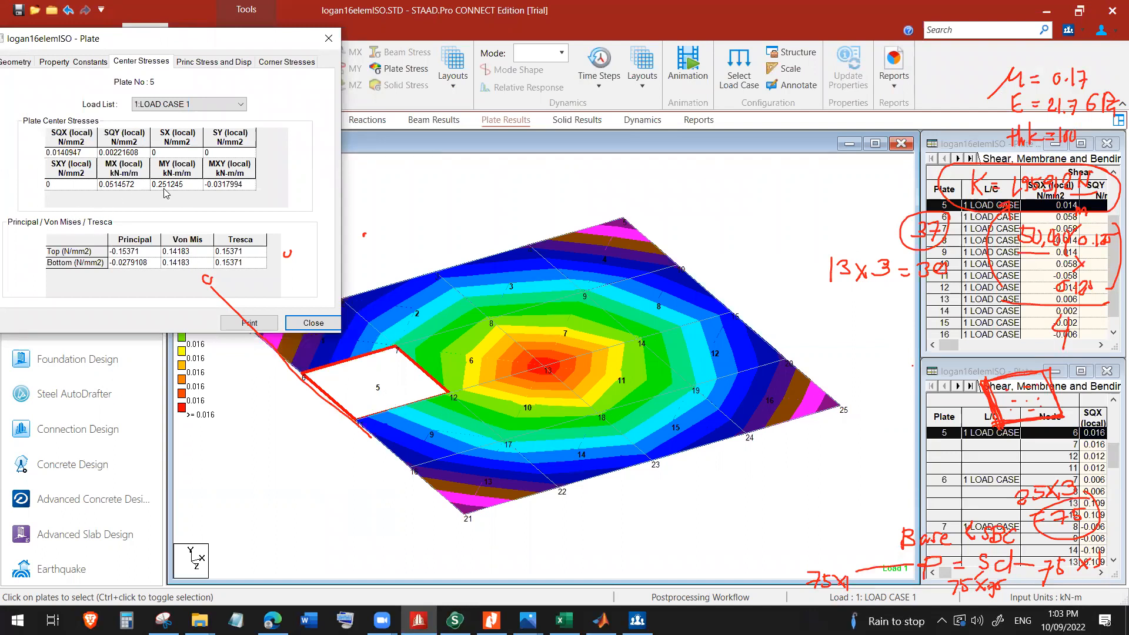
Compare plate 5's MX, MY and MXY with the Mxstd1 values in SMath Solver, marking the matching values in red.
click(455, 620)
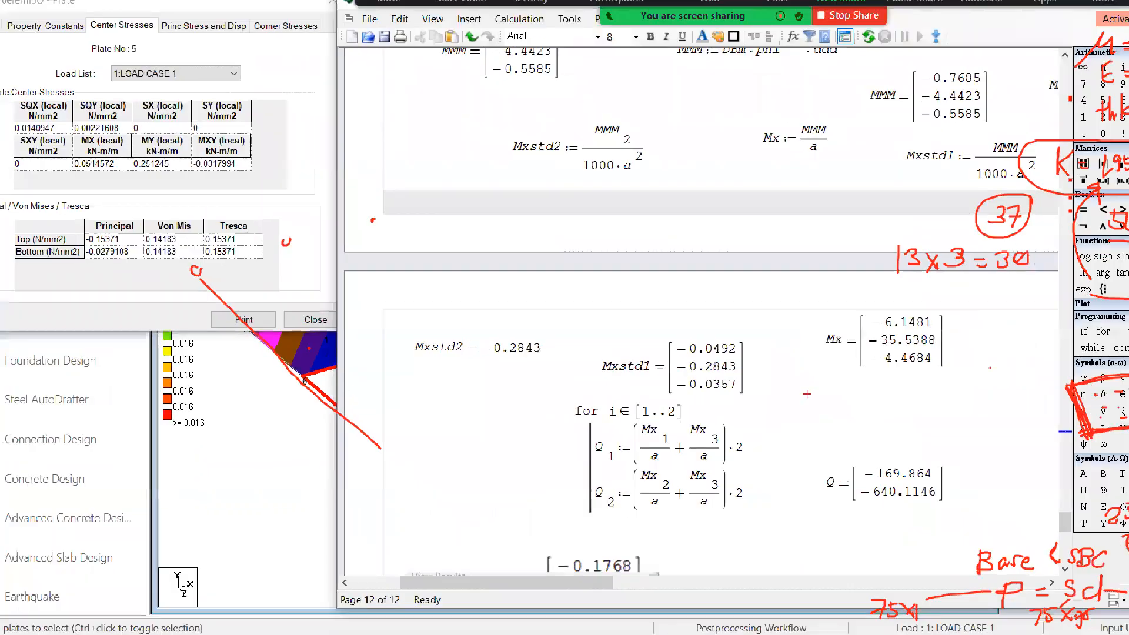
drag(181, 166, 183, 162)
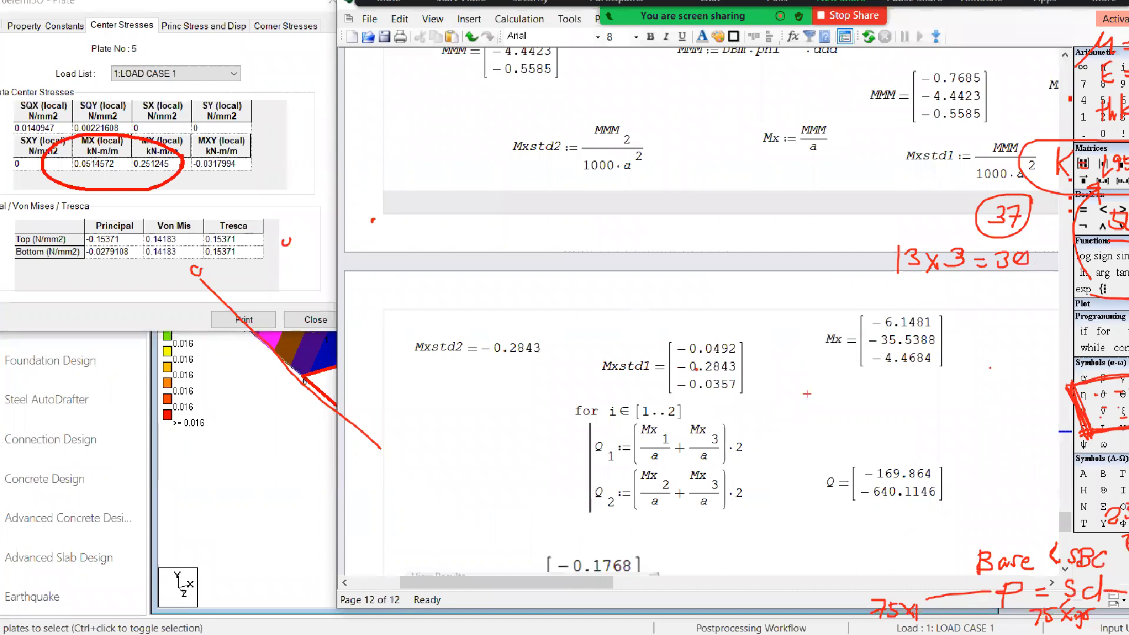
mouse_move(757, 346)
mouse_down()
mouse_move(729, 355)
mouse_move(755, 337)
mouse_up()
drag(163, 174, 195, 165)
drag(685, 376, 755, 375)
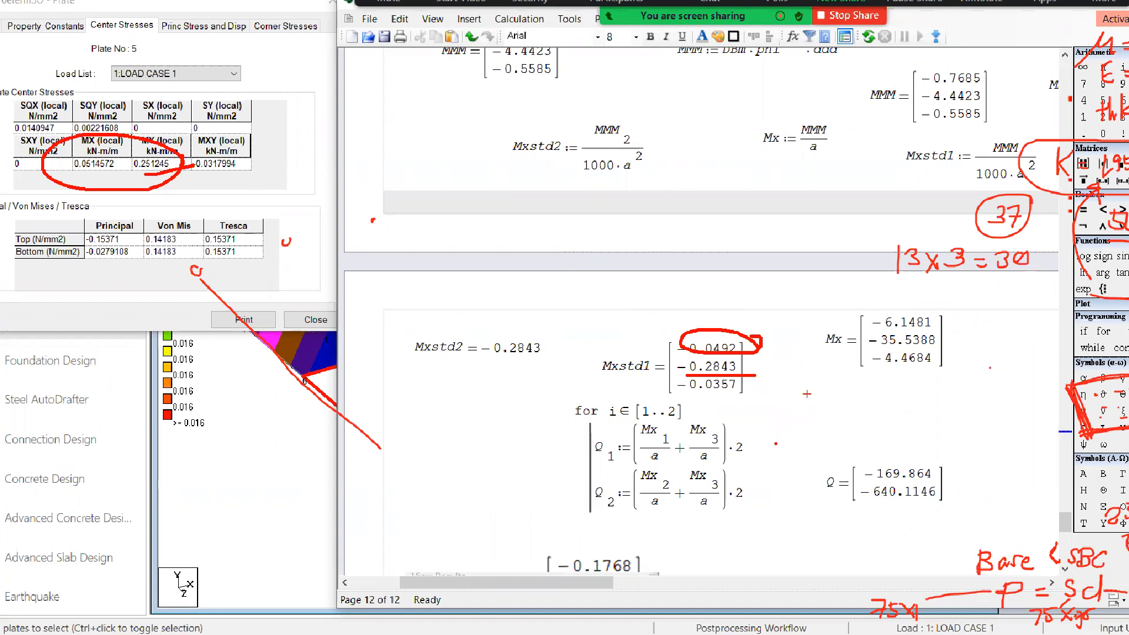
drag(193, 170, 254, 173)
drag(676, 392, 741, 388)
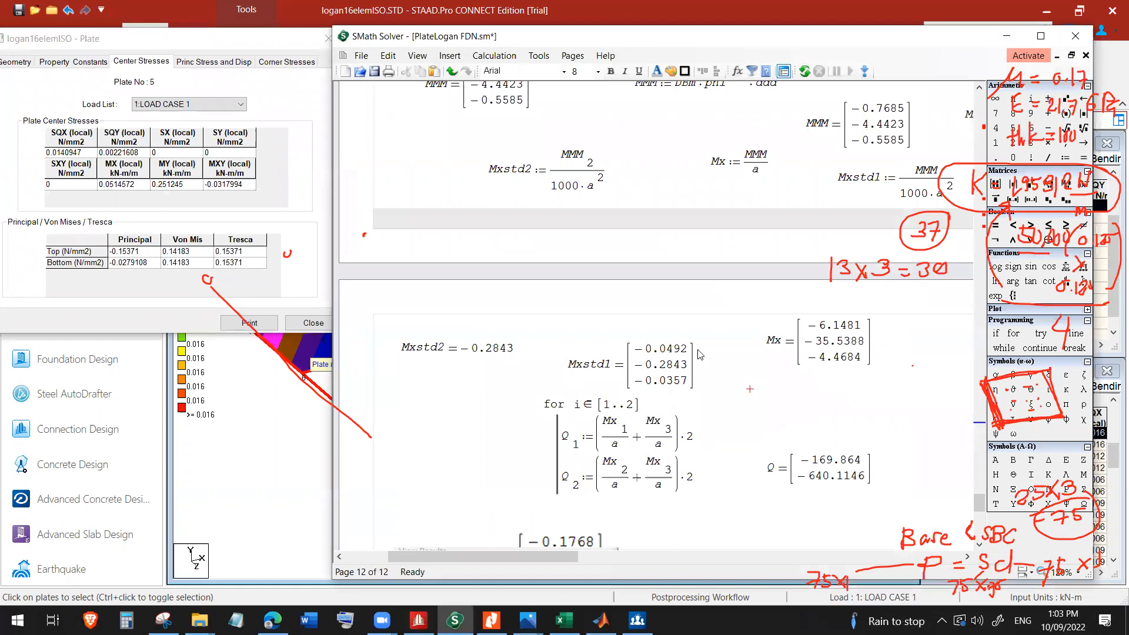
Close the plate 5 dialog in STAAD.Pro and examine the Base pressure result at the end of the SMath worksheet.
click(296, 471)
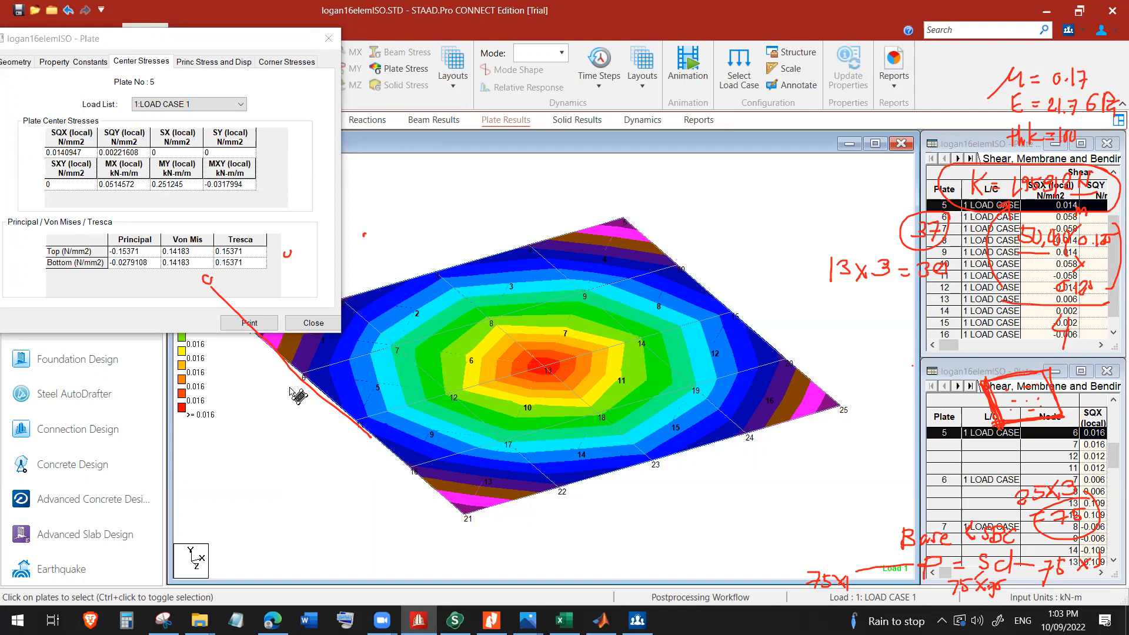
click(312, 323)
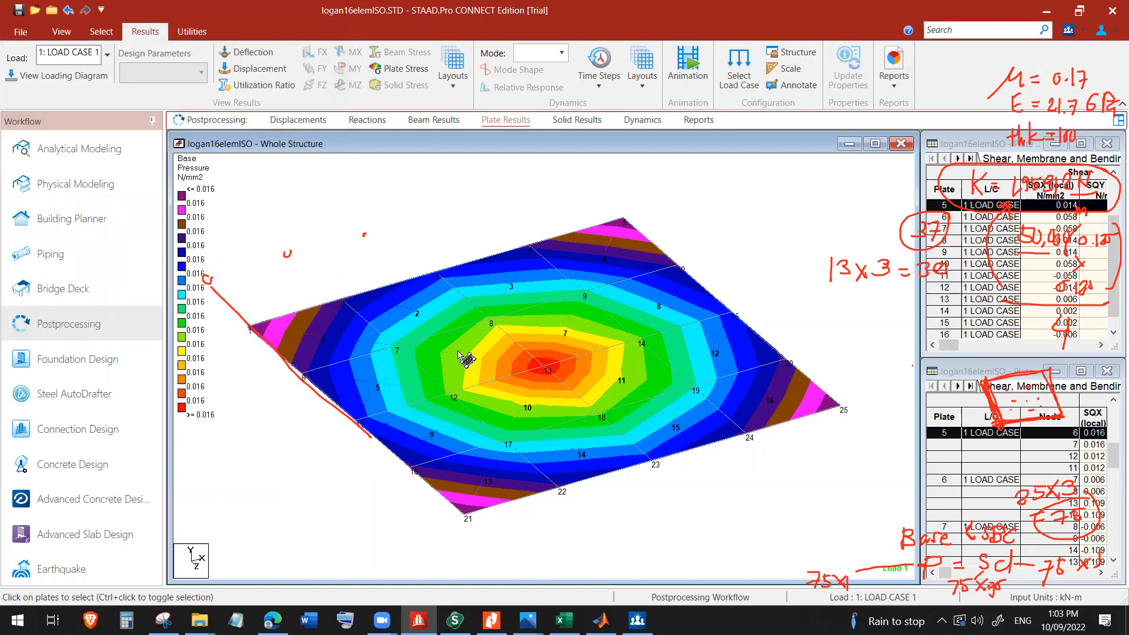
key(alt+Tab)
scroll(726, 485, down, 3)
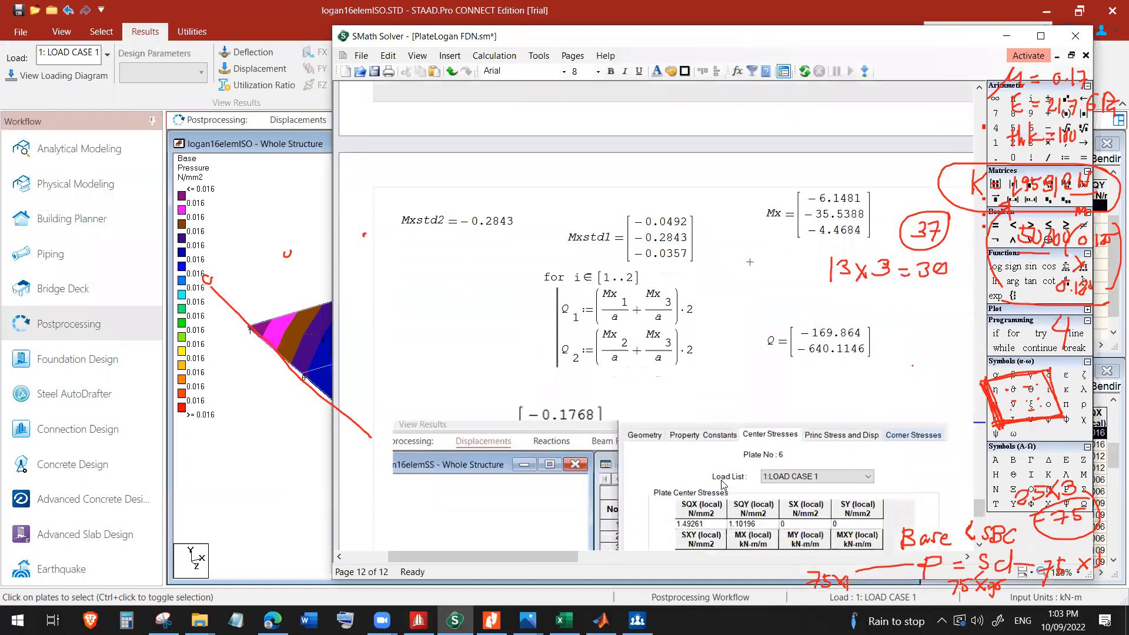
drag(980, 516, 980, 533)
double_click(493, 389)
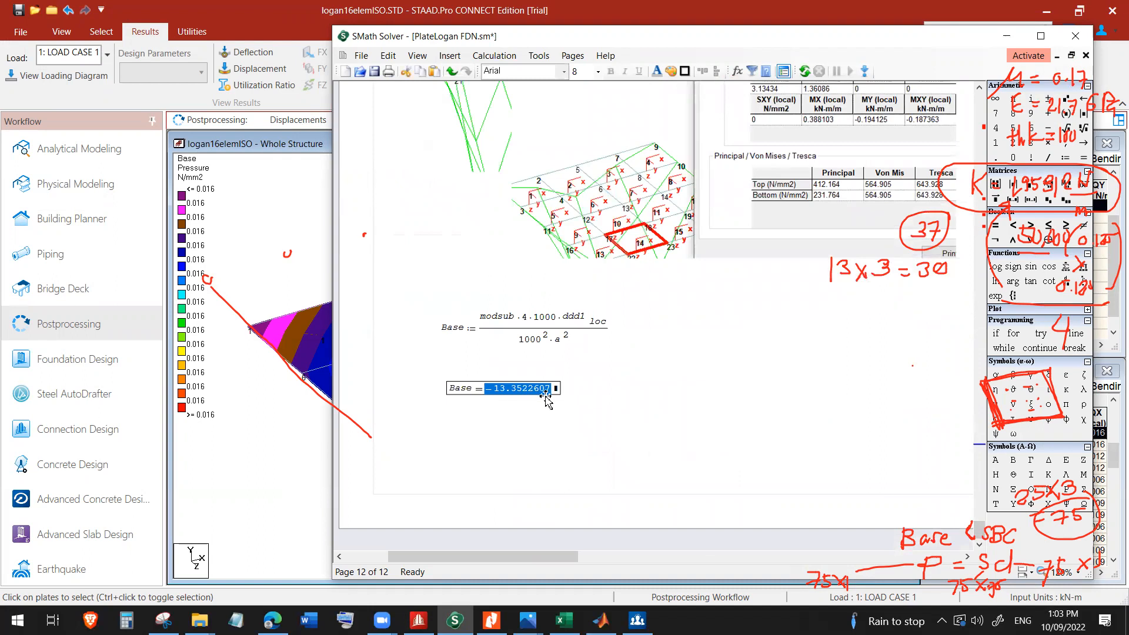
click(509, 416)
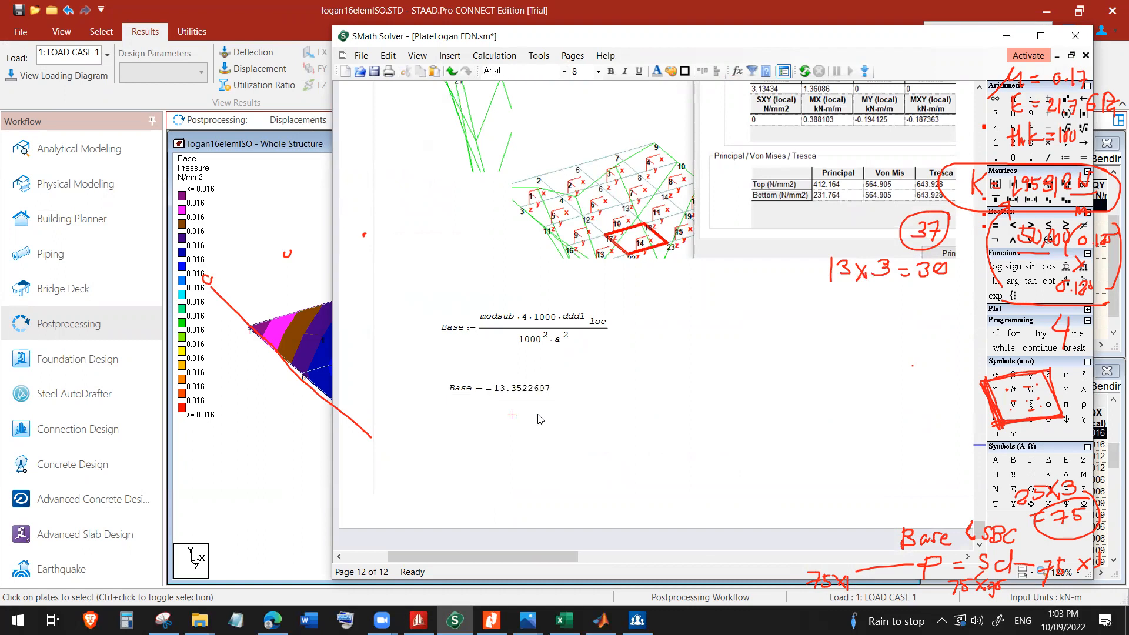
scroll(539, 419, up, 1)
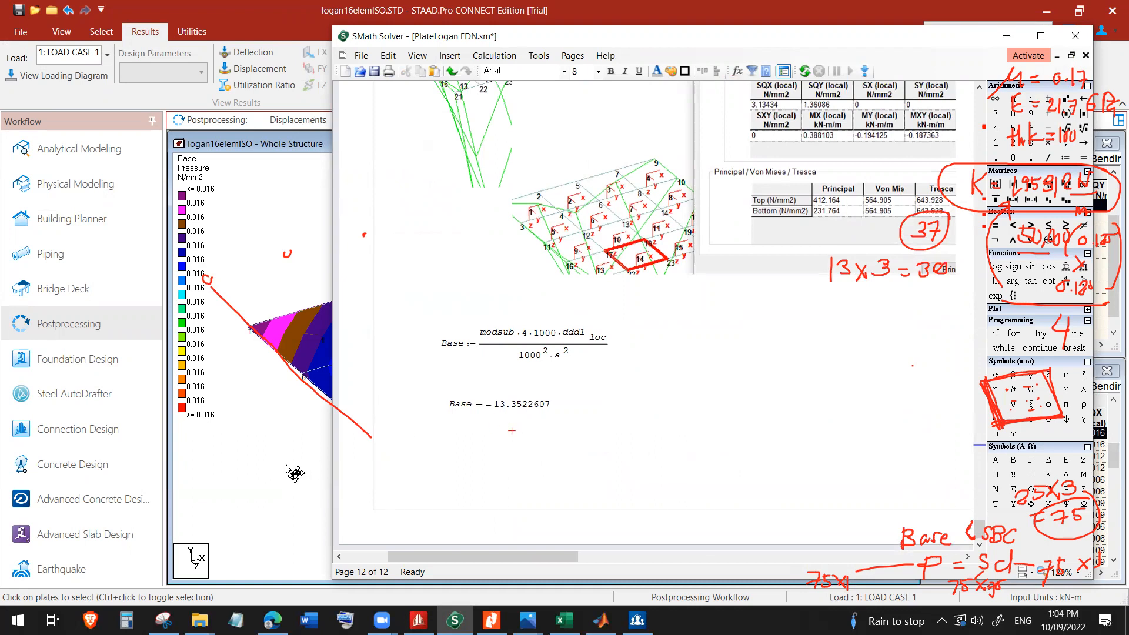
Show the node displacements in STAAD.Pro, highlight node 7 in the results and shift the Node Displacements table slightly lower.
click(292, 473)
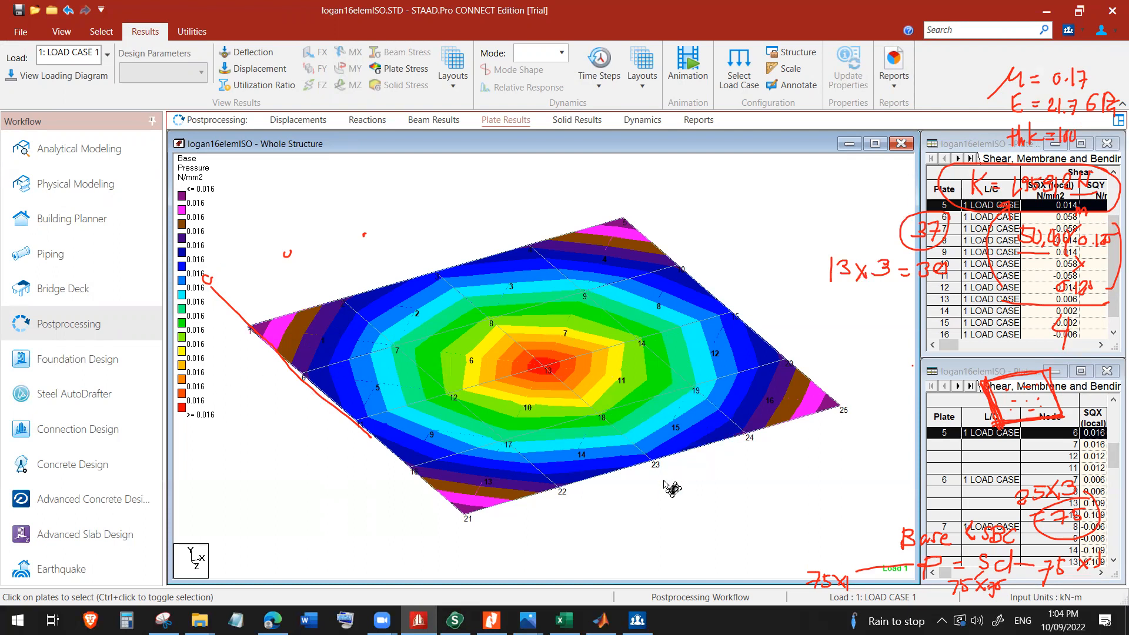
click(298, 120)
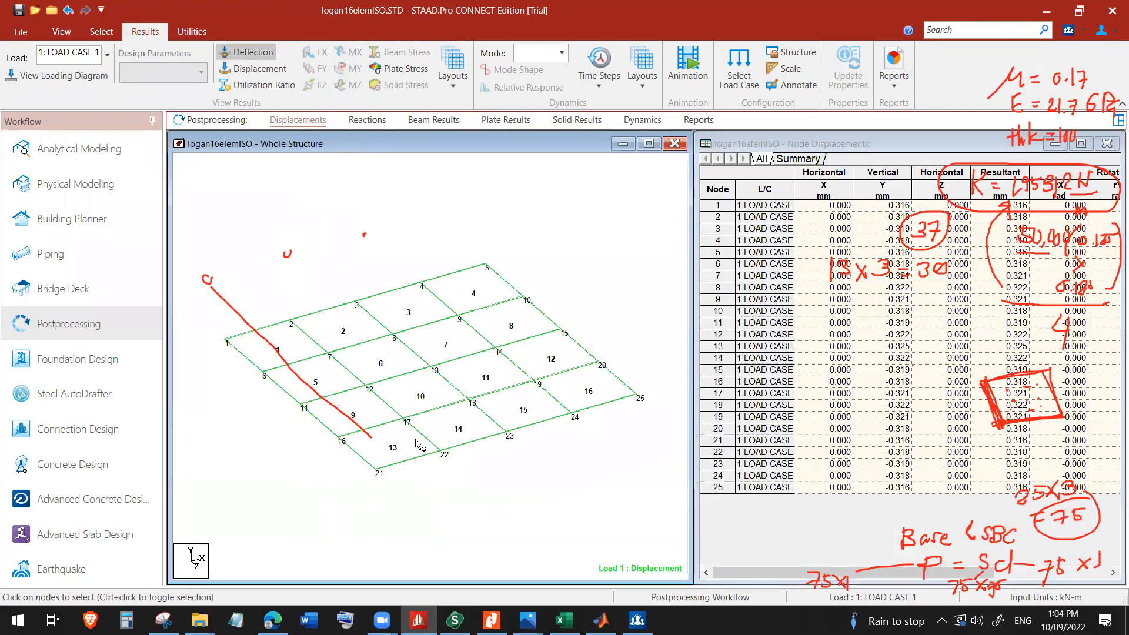
click(329, 353)
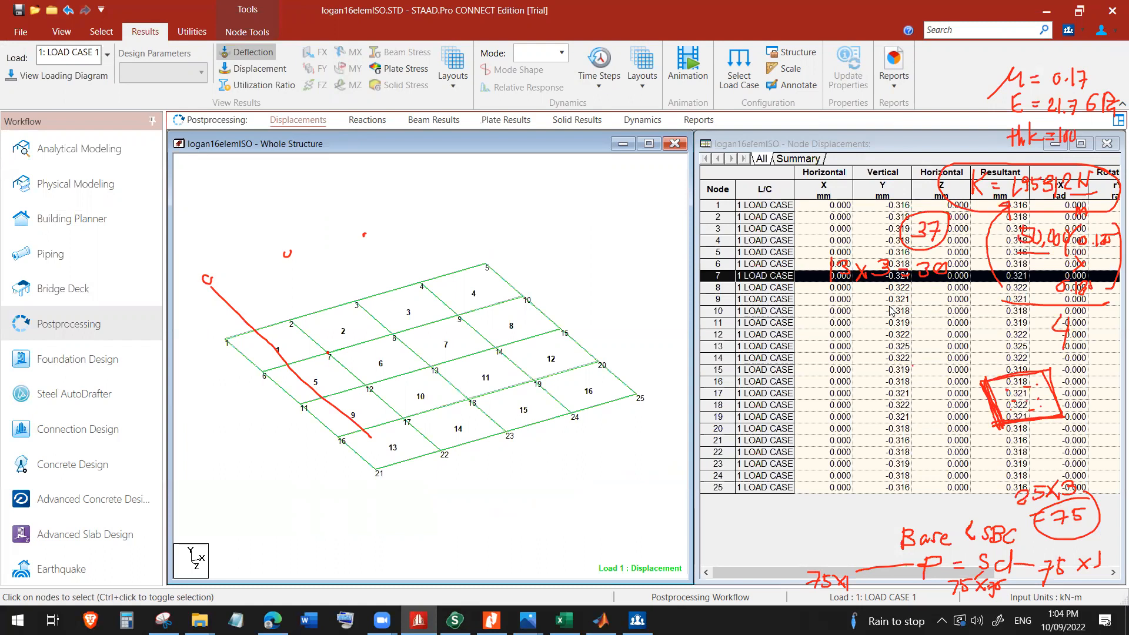
drag(814, 144, 811, 164)
key(ctrl)
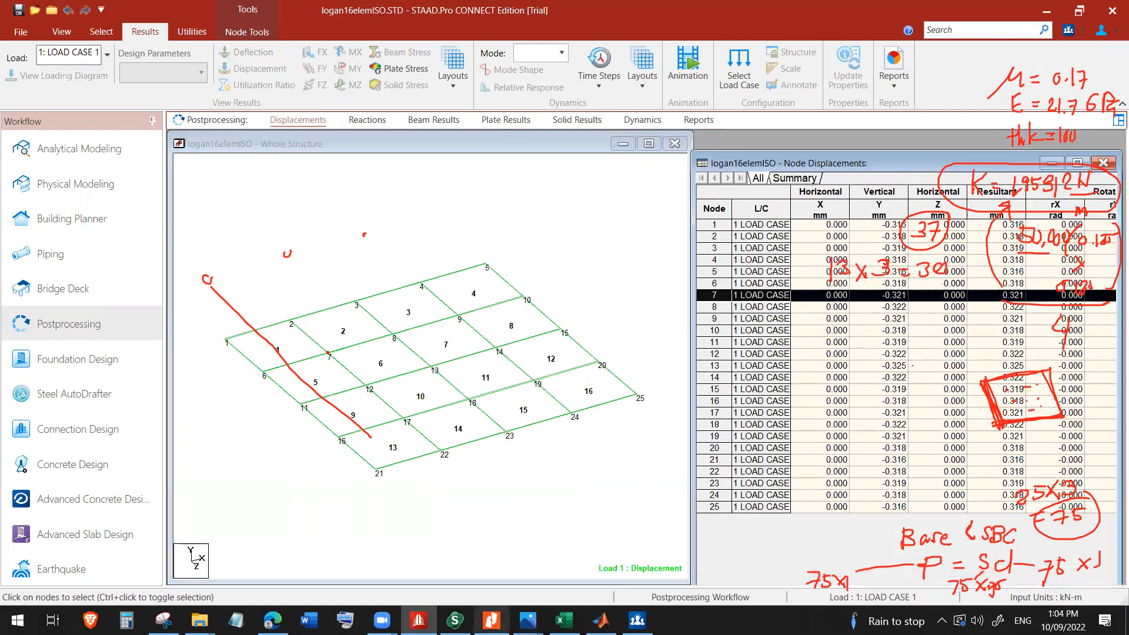
Switch to SMath Solver and examine the computed displacements d, the S5 matrix and the load vector entries in the worksheet.
click(454, 620)
drag(980, 528, 993, 373)
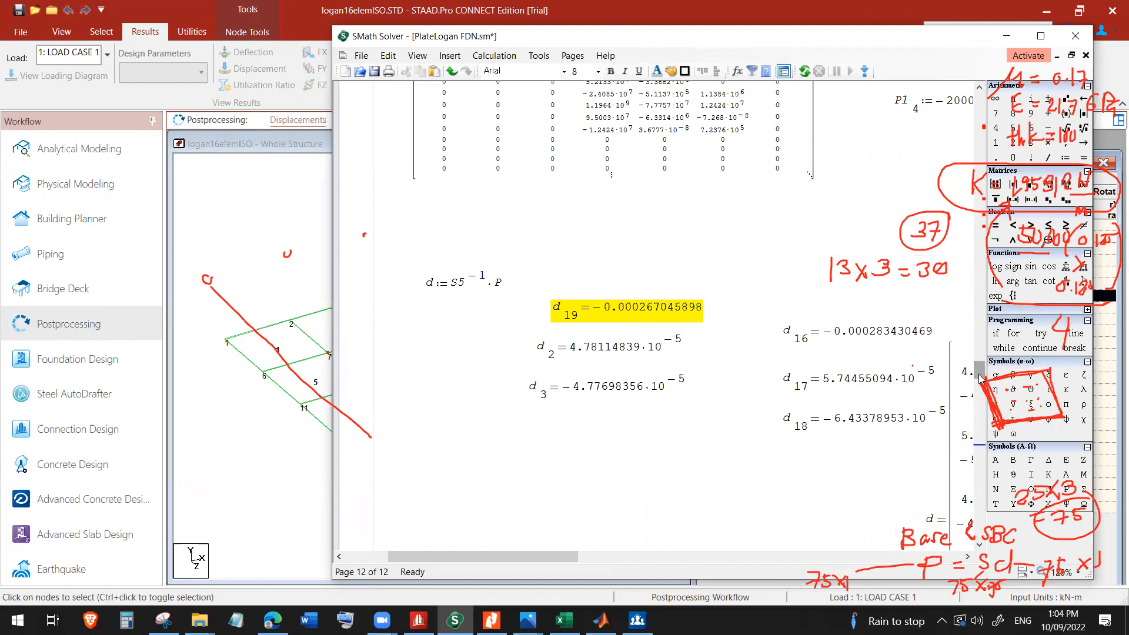
drag(979, 374, 979, 377)
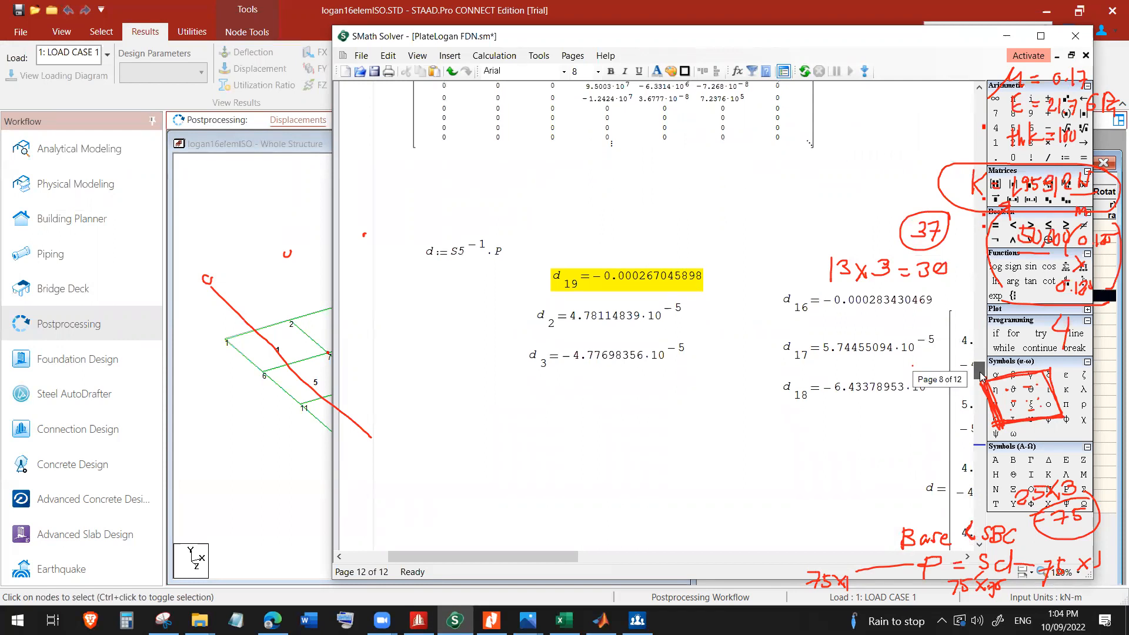
drag(980, 375, 980, 374)
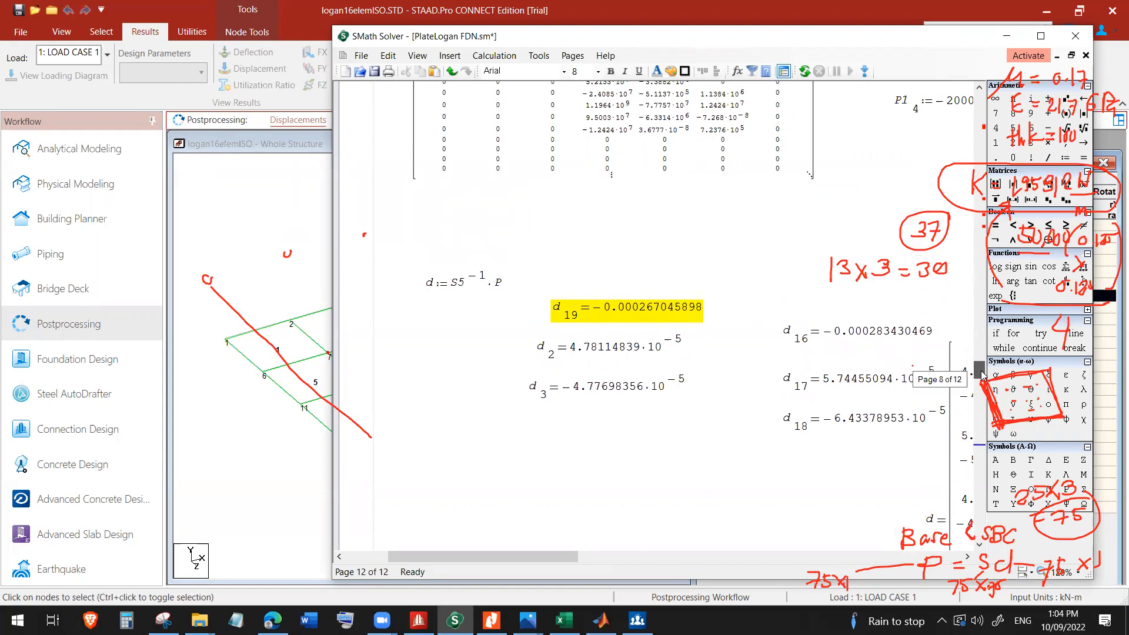
drag(980, 375, 983, 371)
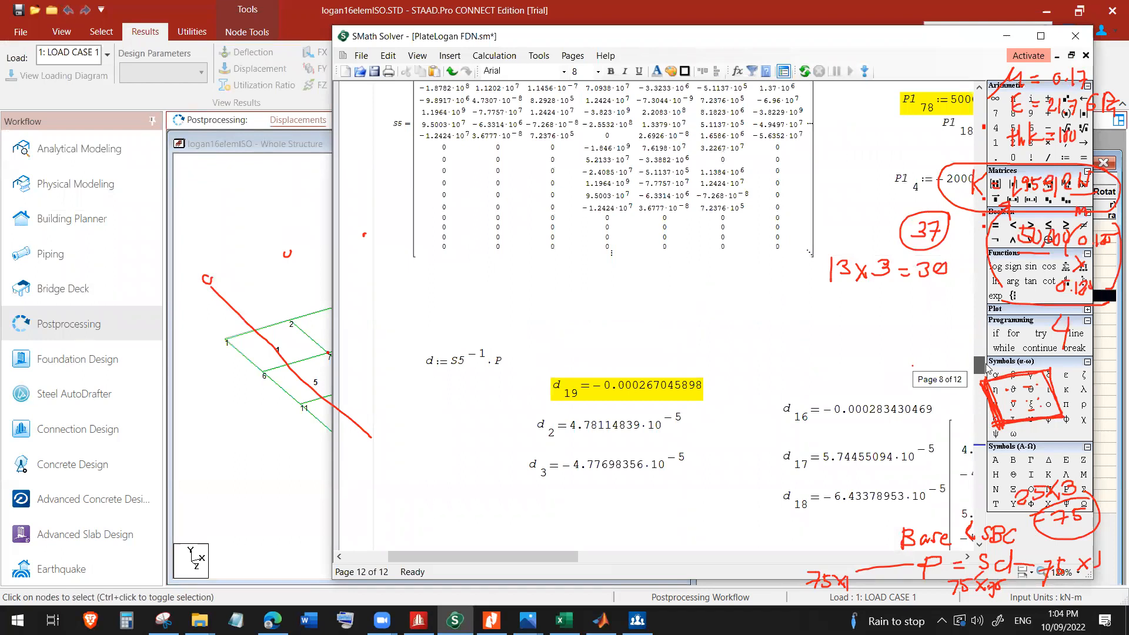
scroll(982, 369, up, 3)
scroll(991, 365, up, 2)
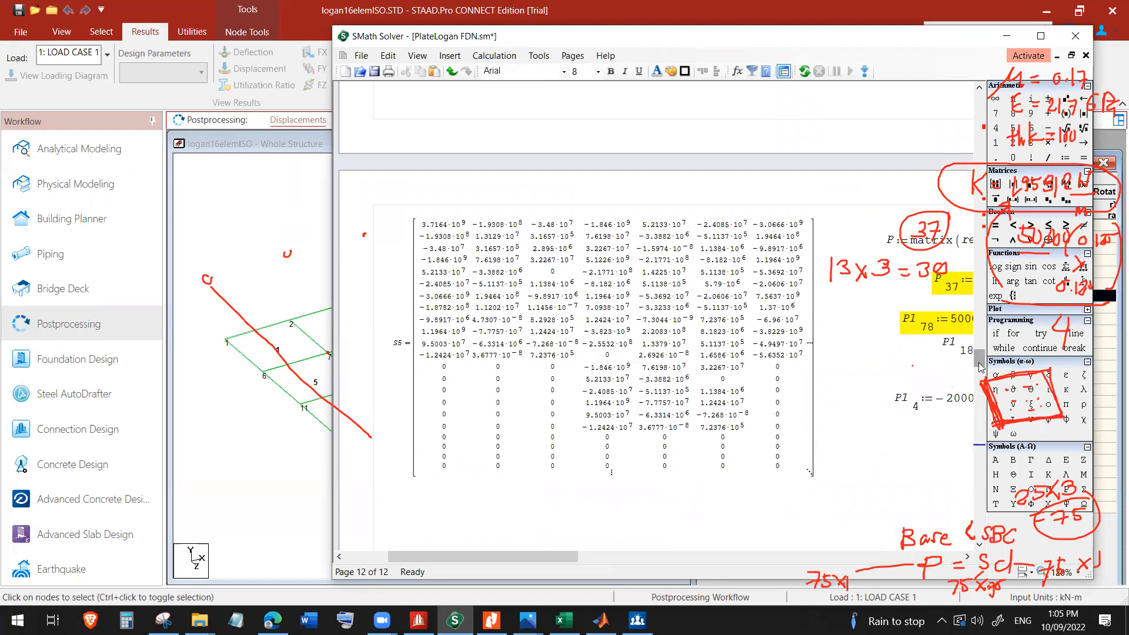
Return to STAAD.Pro and show the MX (local) plate stress contour for load case 1 with normal fill.
click(244, 465)
scroll(410, 368, up, 4)
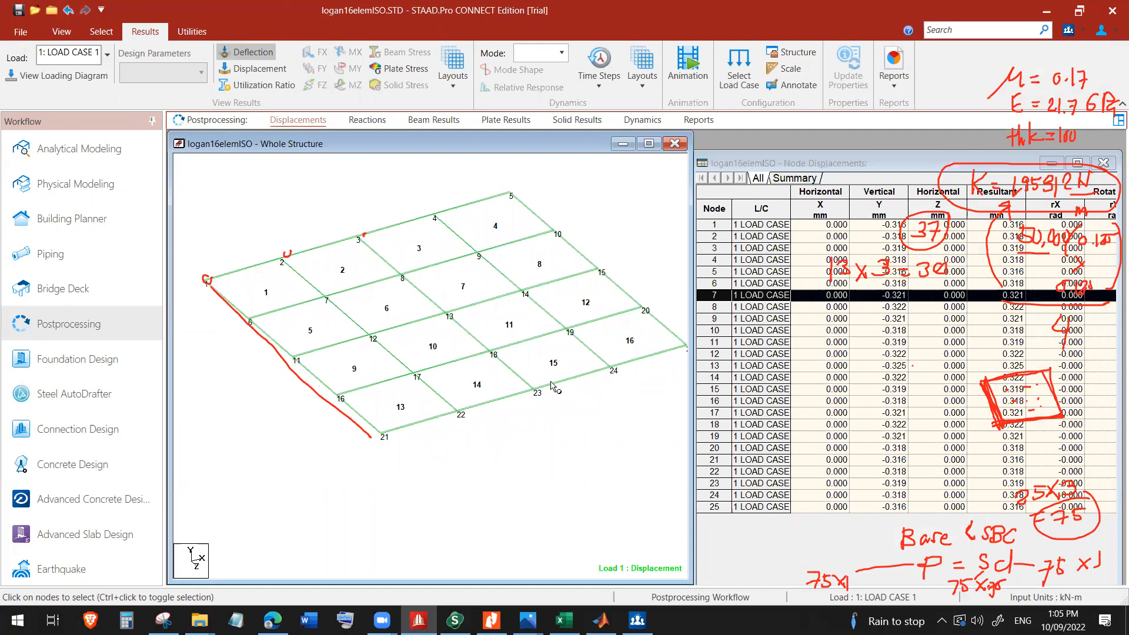
drag(581, 405, 575, 408)
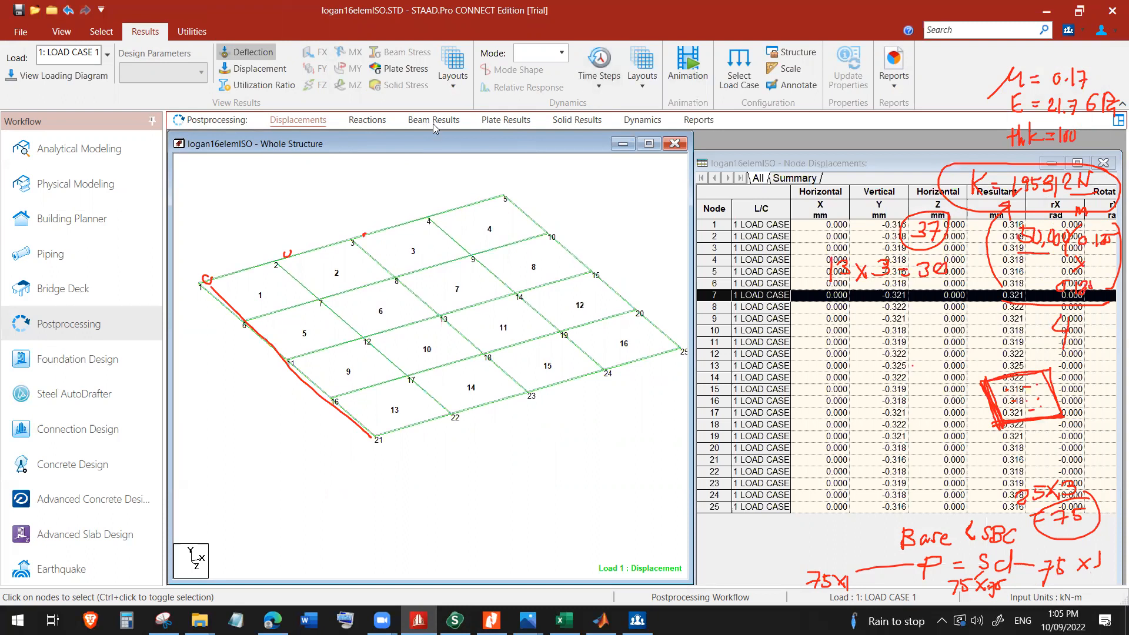
click(499, 120)
click(504, 171)
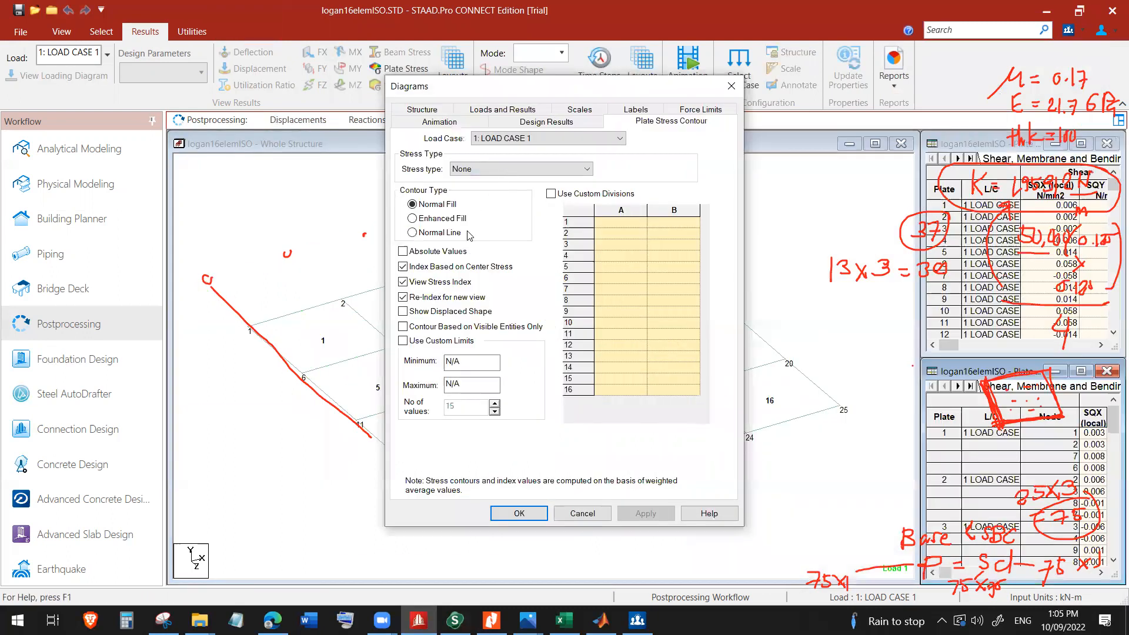
click(461, 343)
click(646, 518)
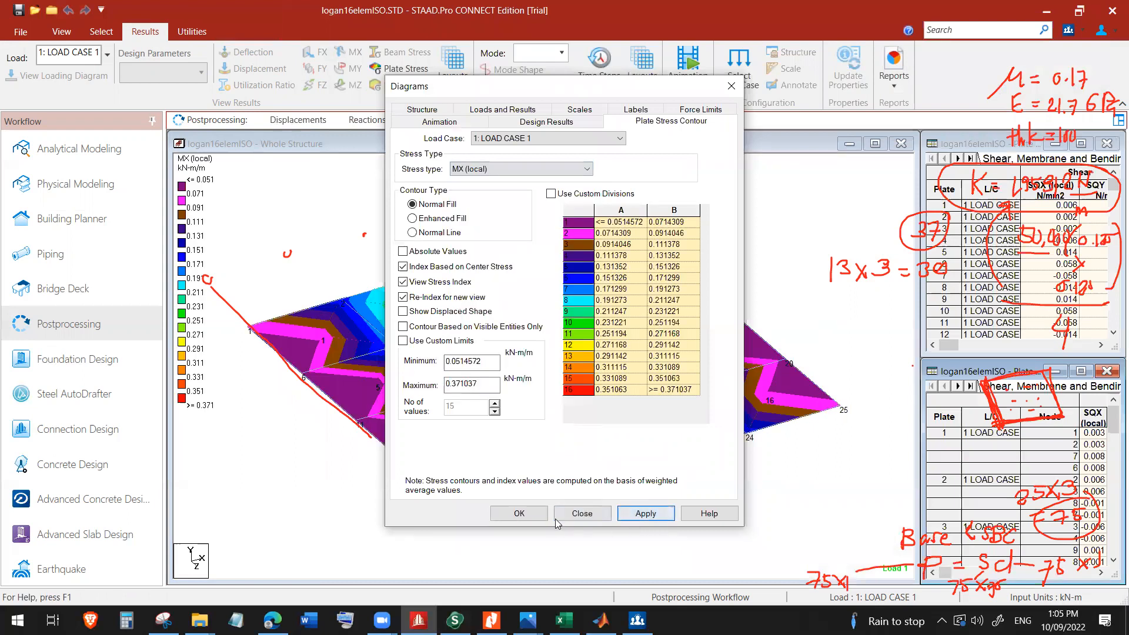
click(518, 513)
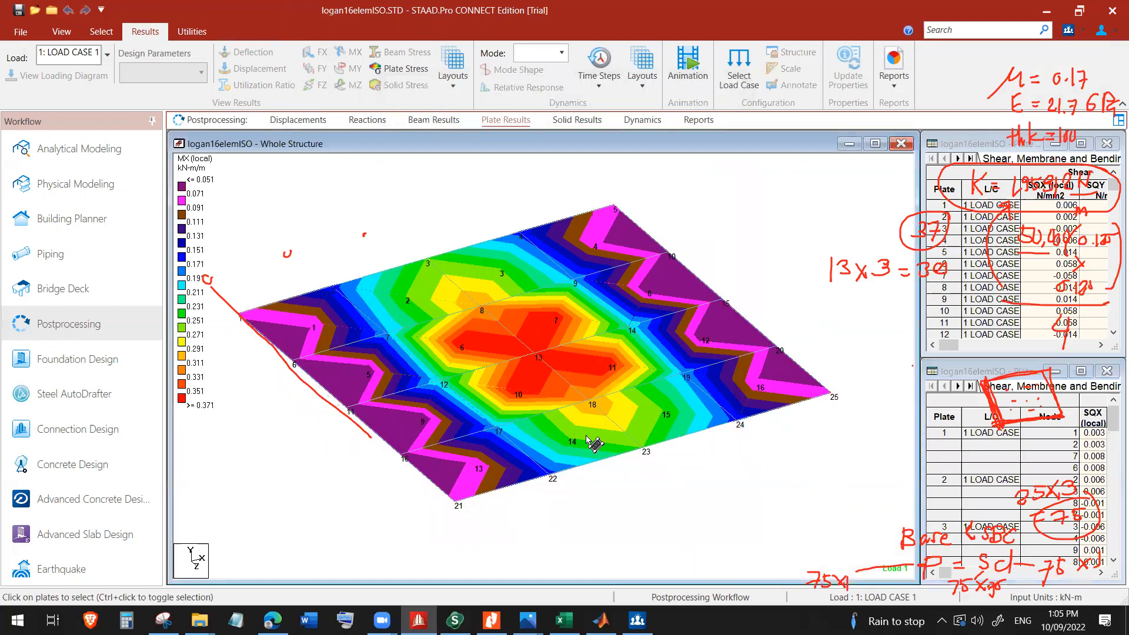